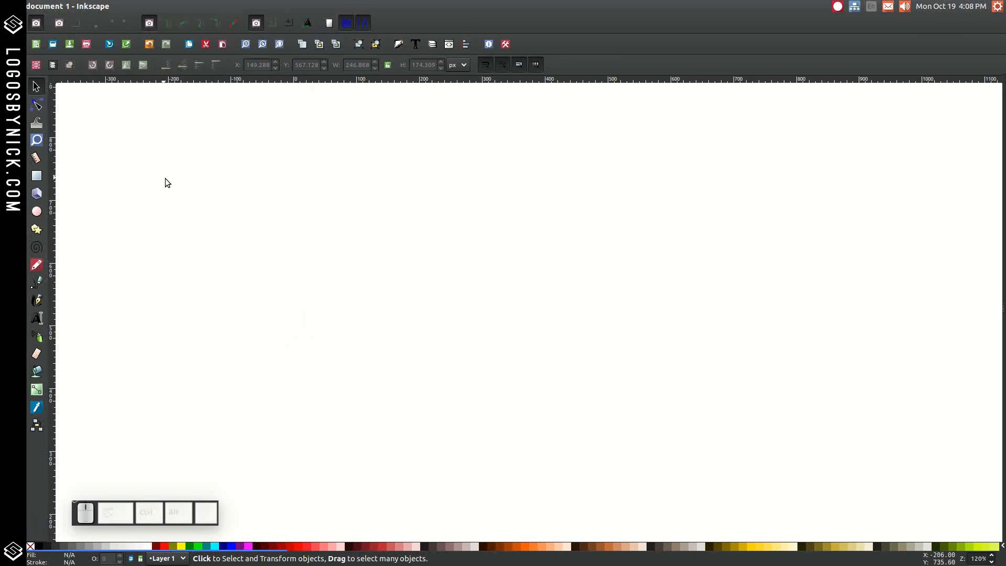
# Open the Align and Distribute and the Fill and Stroke dialogs, and set the canvas zoom to 1:1.
pyautogui.click(465, 46)
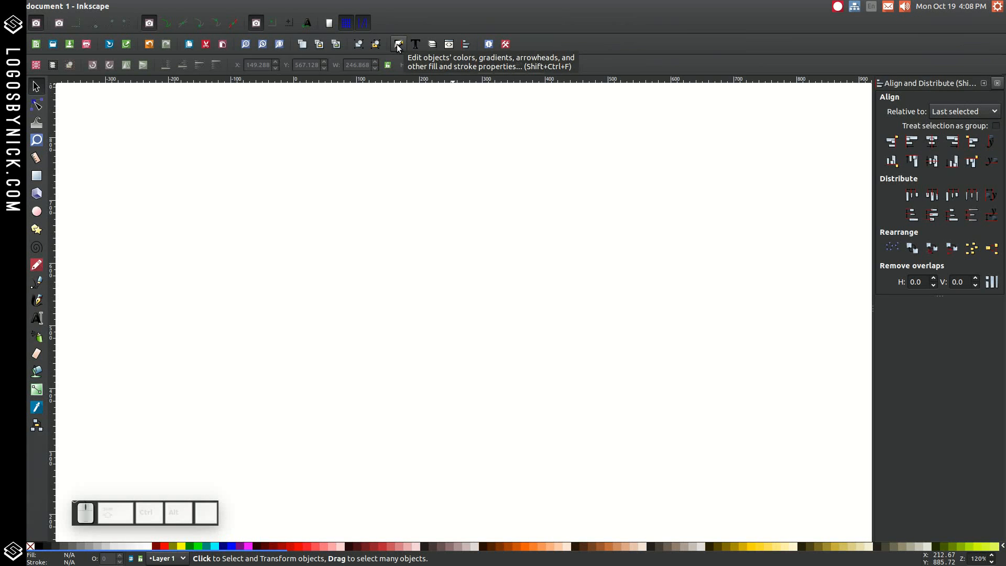
pyautogui.click(397, 44)
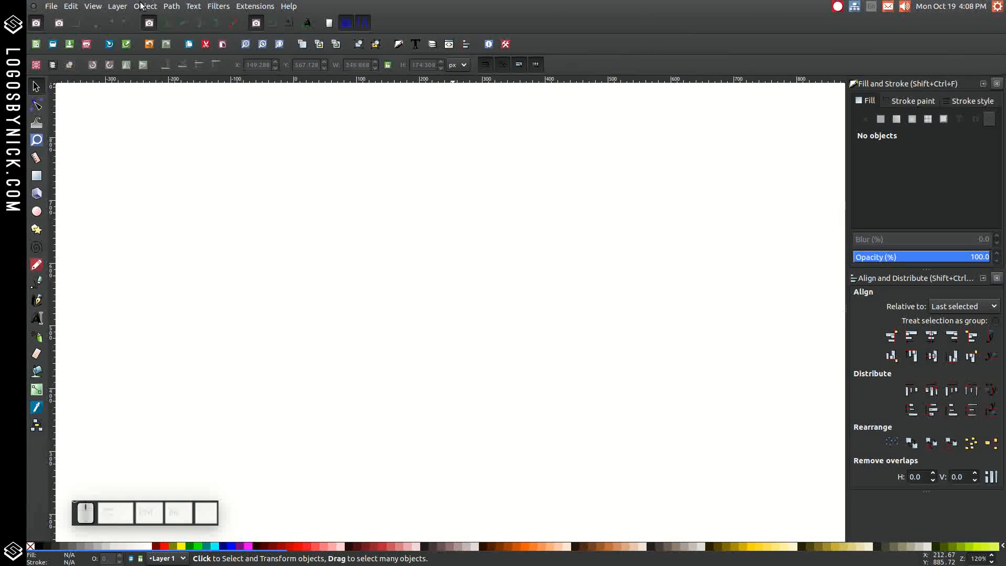
pyautogui.click(100, 6)
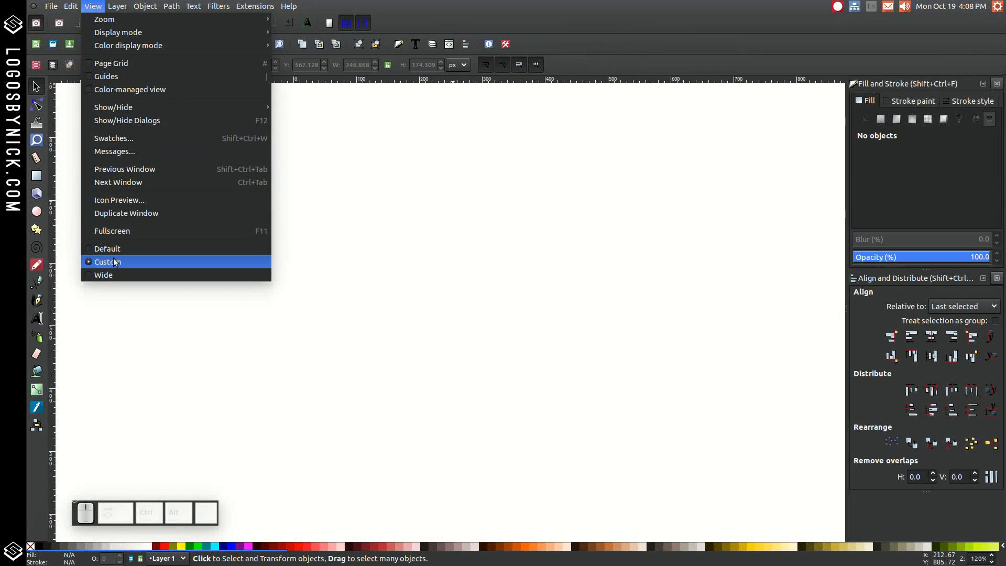
pyautogui.moveTo(212, 21)
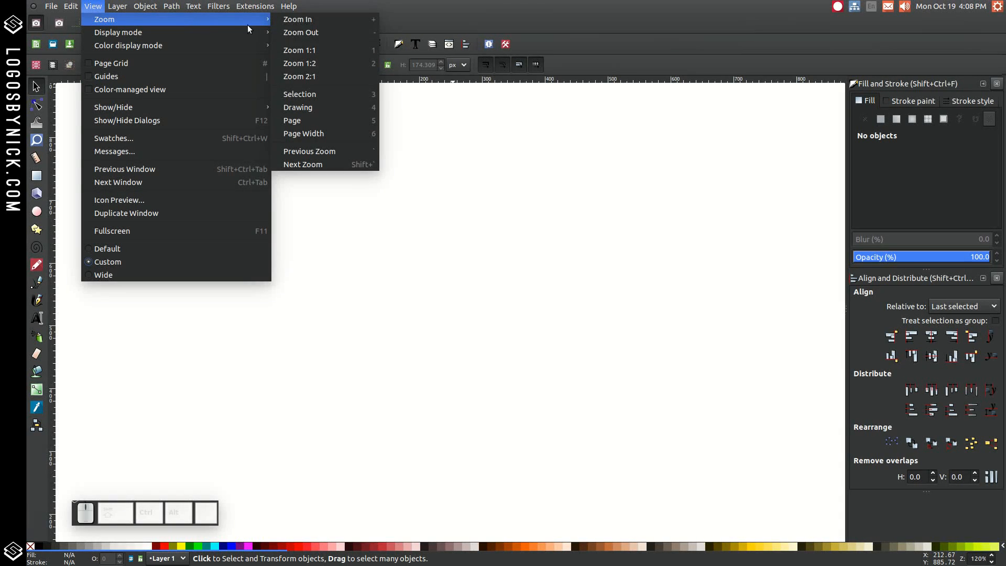
pyautogui.click(299, 52)
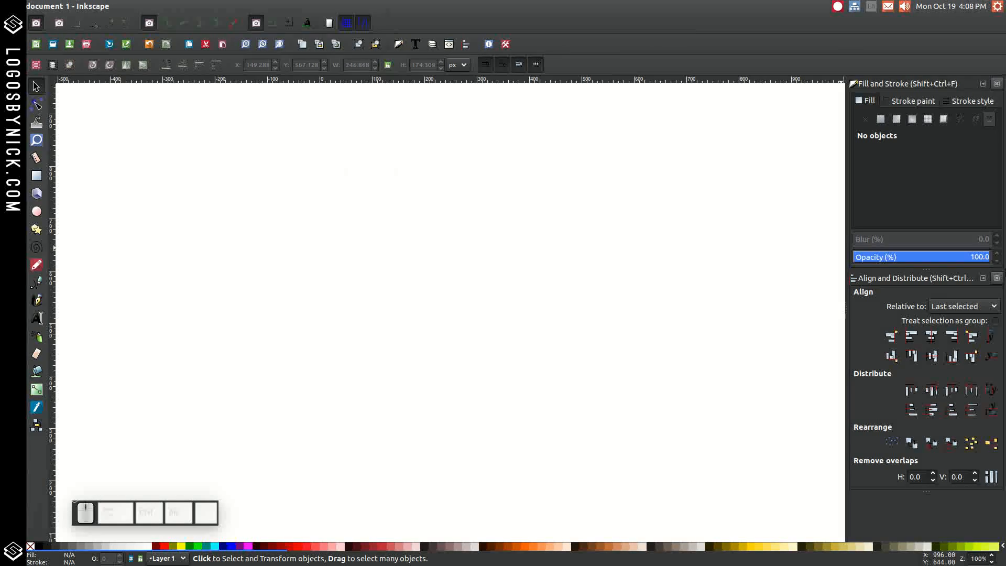
# Set objects to align relative to Last selected.
pyautogui.click(952, 304)
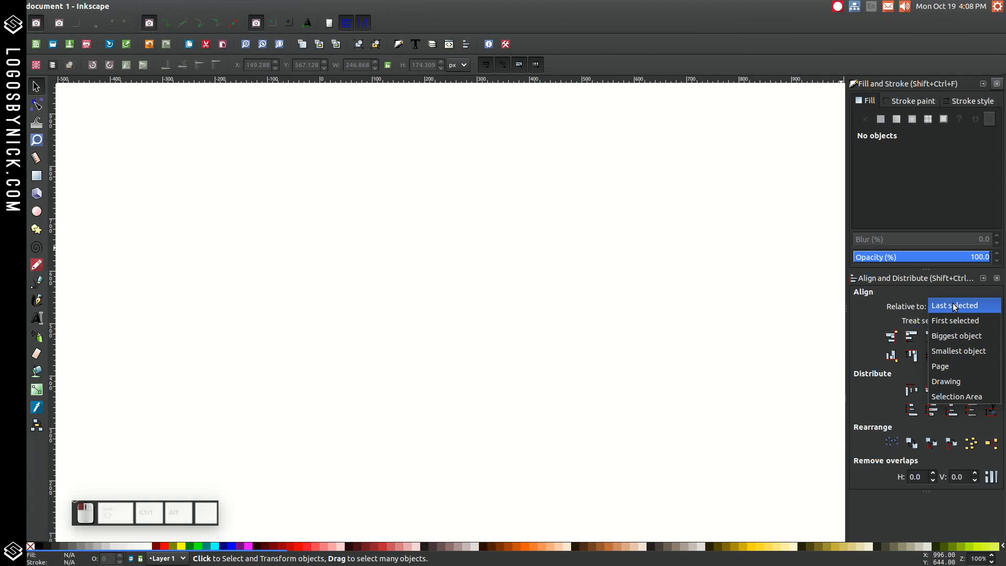
pyautogui.click(965, 306)
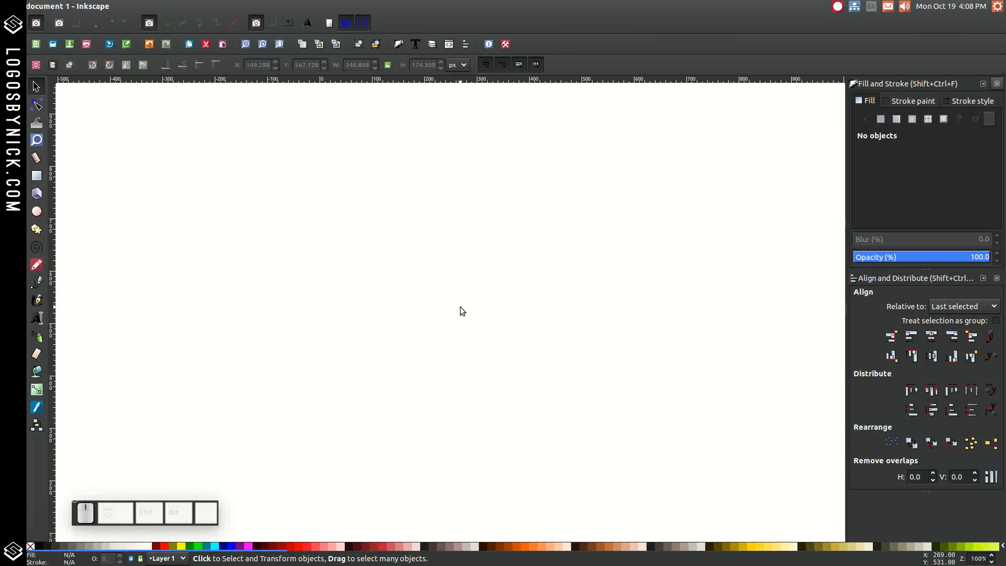
# Draw a square about 604 px per side in the middle of the canvas and lower its opacity to about 49%.
pyautogui.click(37, 176)
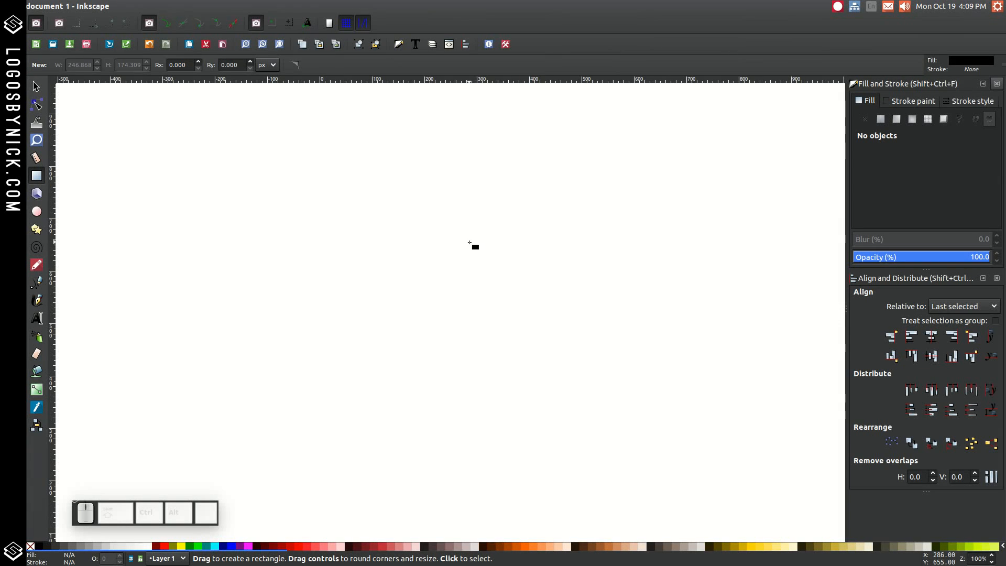
pyautogui.moveTo(378, 265); pyautogui.dragTo(549, 424)
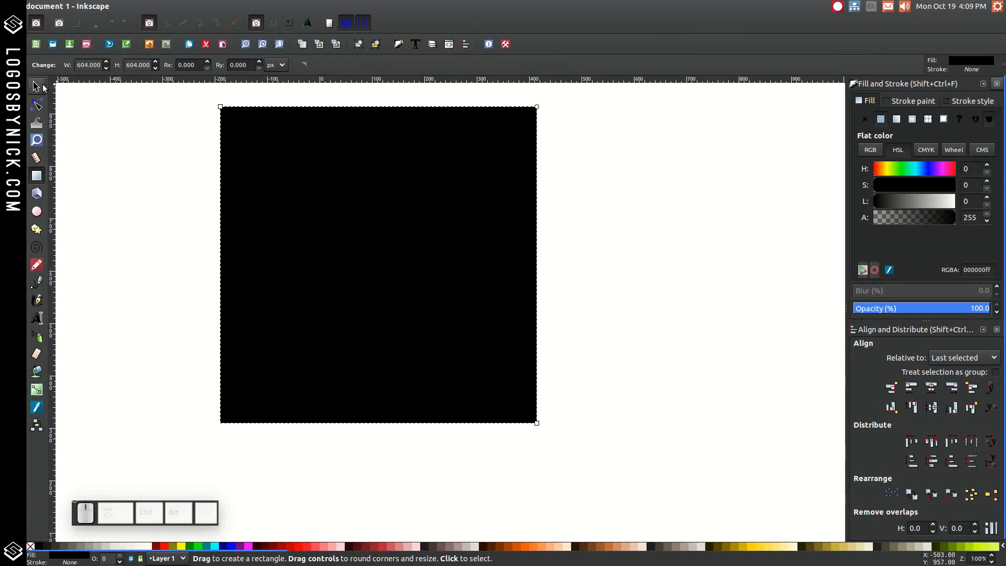
pyautogui.click(36, 87)
pyautogui.moveTo(351, 203); pyautogui.dragTo(417, 252)
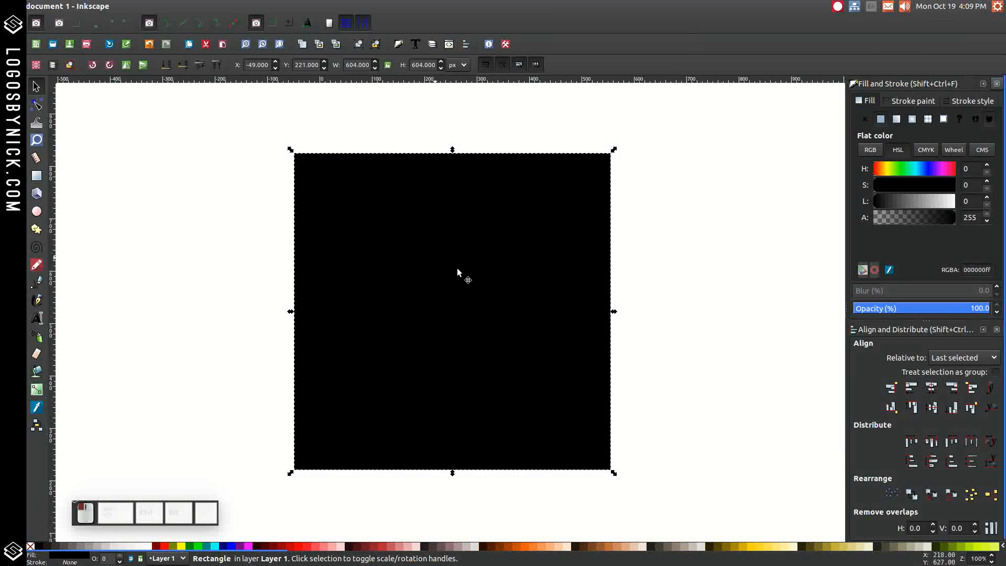
pyautogui.click(921, 311)
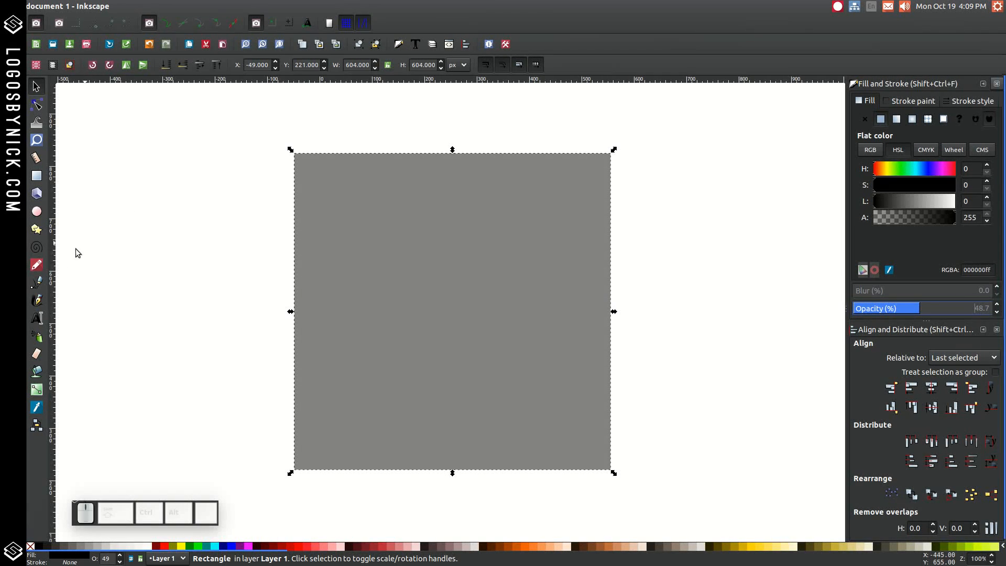
# Draw a straight horizontal line about 666 px long across the square's upper part, extending past both sides.
pyautogui.click(36, 283)
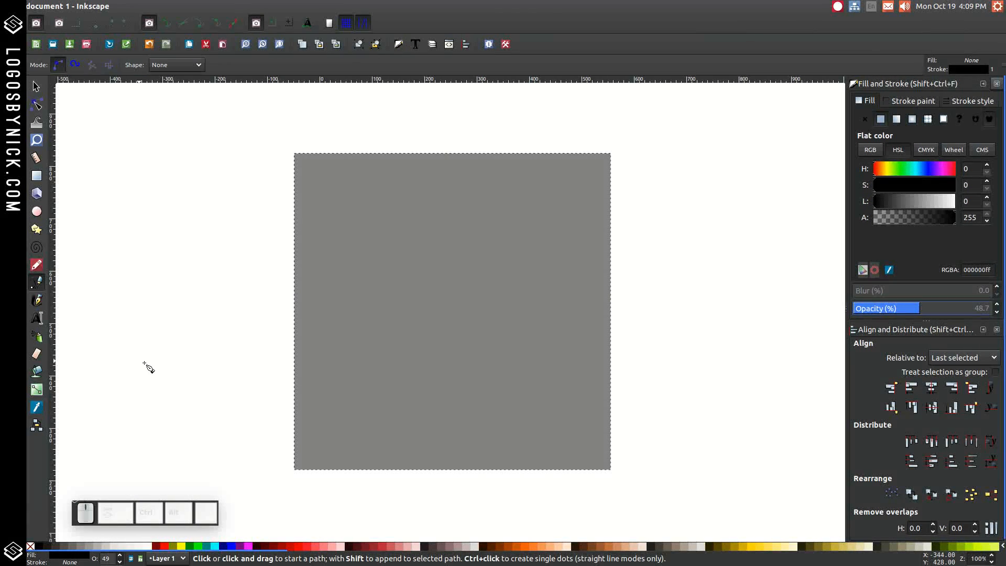
pyautogui.click(273, 216)
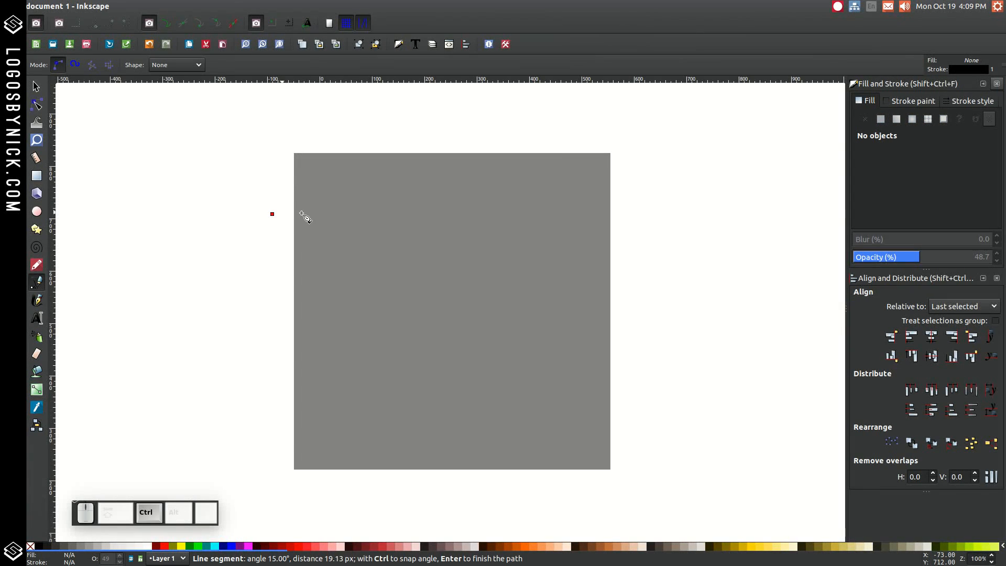
pyautogui.click(621, 215)
pyautogui.press('Return')
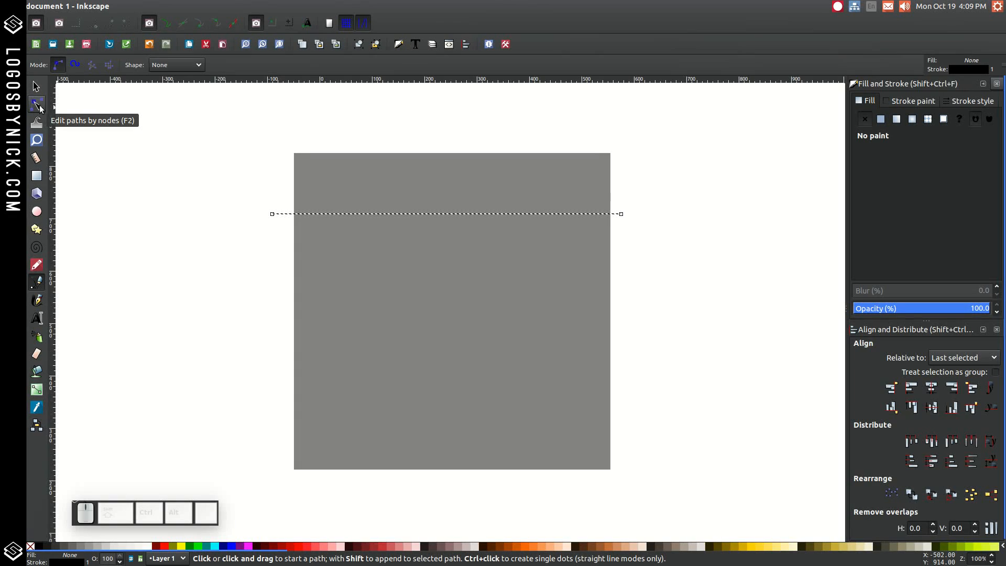
# Bend the horizontal line into a smooth S-shaped wave that arches up in its left half and dips in its right half.
pyautogui.click(38, 105)
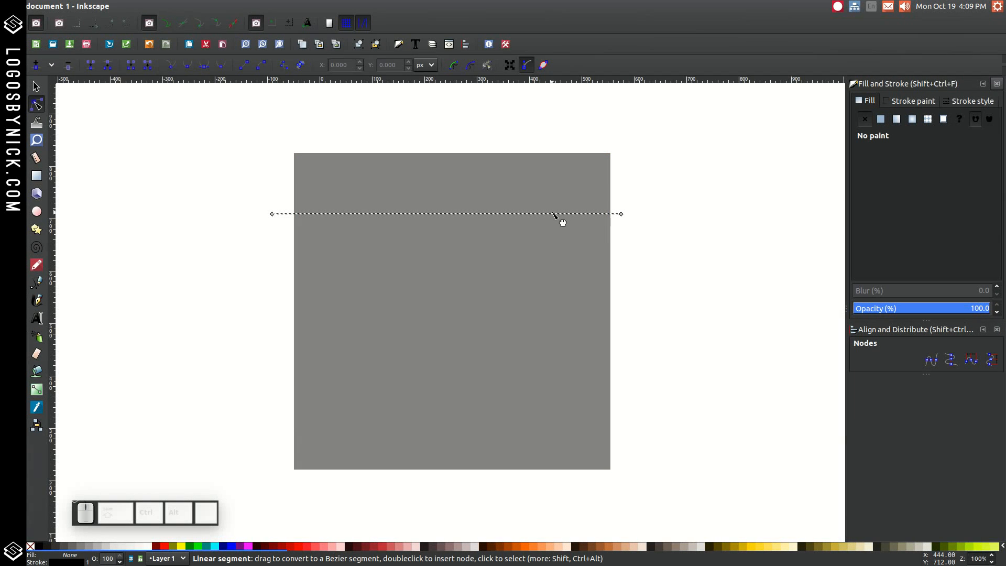
pyautogui.moveTo(551, 215); pyautogui.dragTo(559, 247)
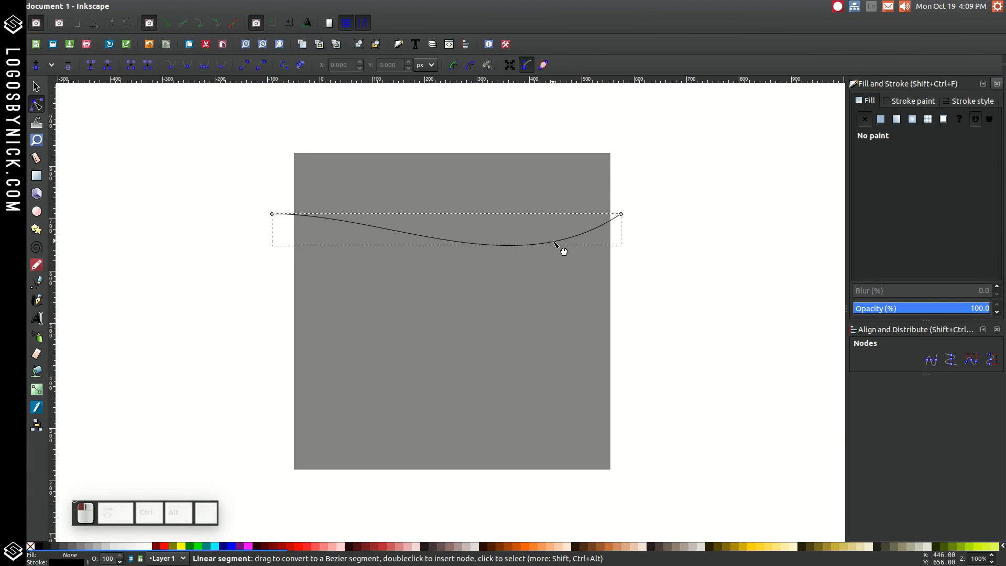
pyautogui.click(272, 213)
pyautogui.moveTo(389, 217)
pyautogui.mouseDown()
pyautogui.moveTo(403, 186)
pyautogui.moveTo(452, 160)
pyautogui.moveTo(435, 151)
pyautogui.mouseUp()
pyautogui.click(272, 214)
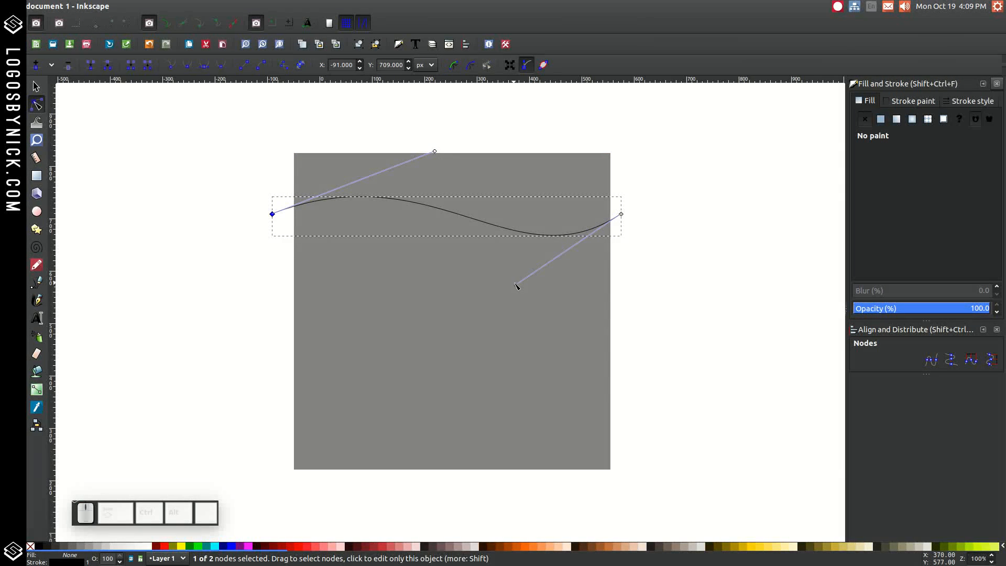
pyautogui.moveTo(516, 286); pyautogui.dragTo(470, 328)
pyautogui.moveTo(434, 150)
pyautogui.mouseDown()
pyautogui.moveTo(449, 144)
pyautogui.moveTo(430, 146)
pyautogui.mouseUp()
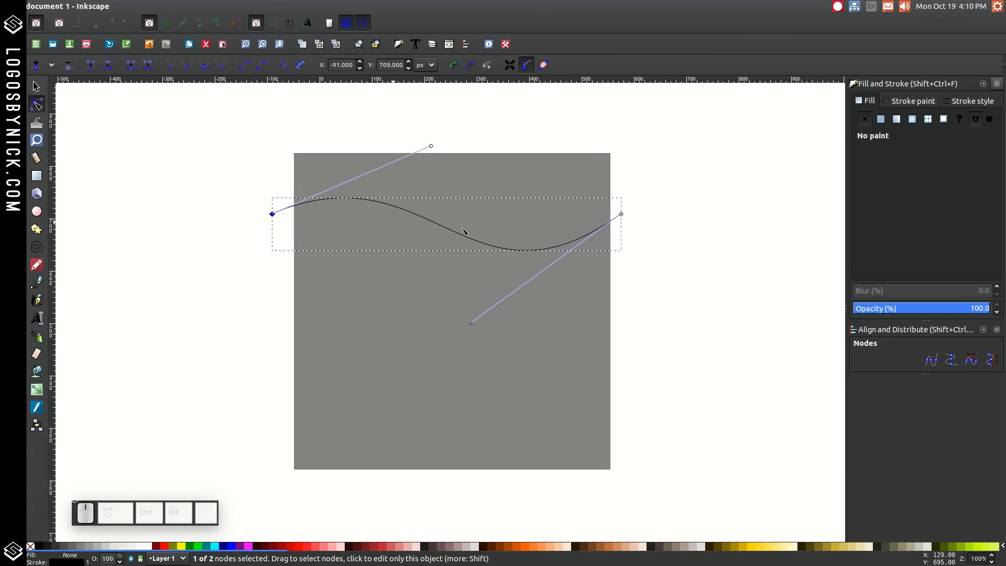
# Convert the wavy line's stroke to a path.
pyautogui.click(35, 86)
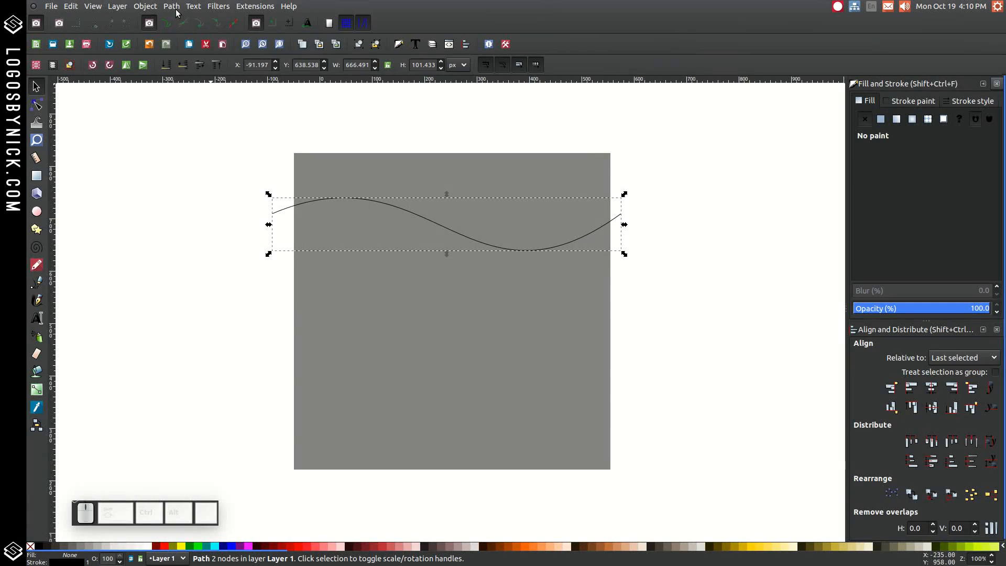
pyautogui.click(172, 9)
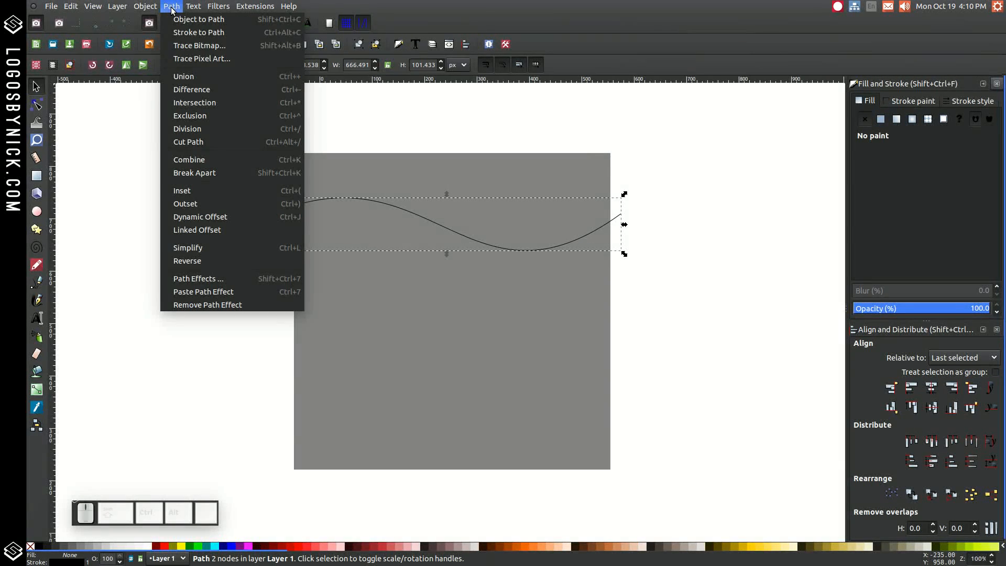
pyautogui.click(192, 38)
# Duplicate the wavy line and move the copy straight down about 234 px, over the square's lower part.
pyautogui.rightClick(529, 250)
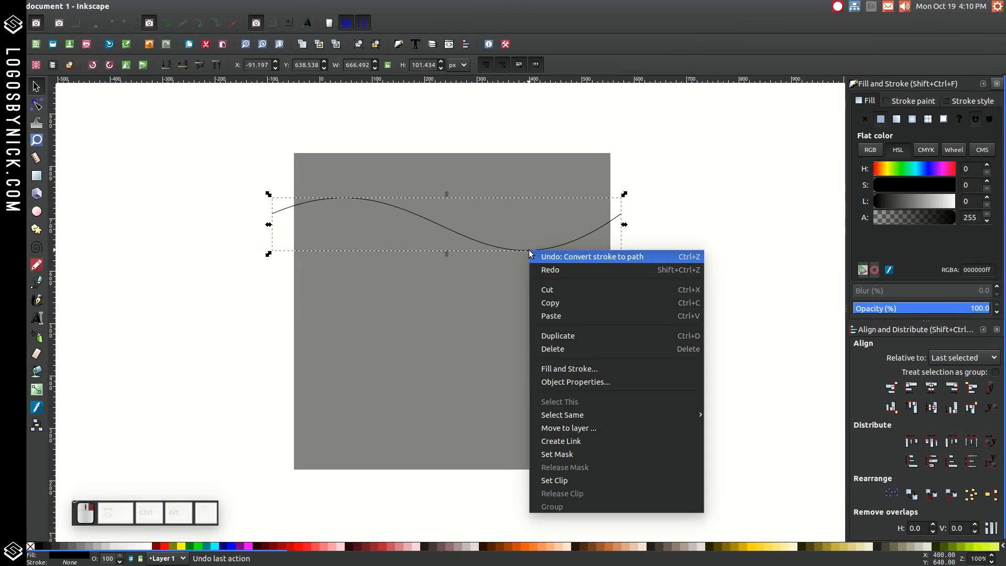
pyautogui.click(562, 338)
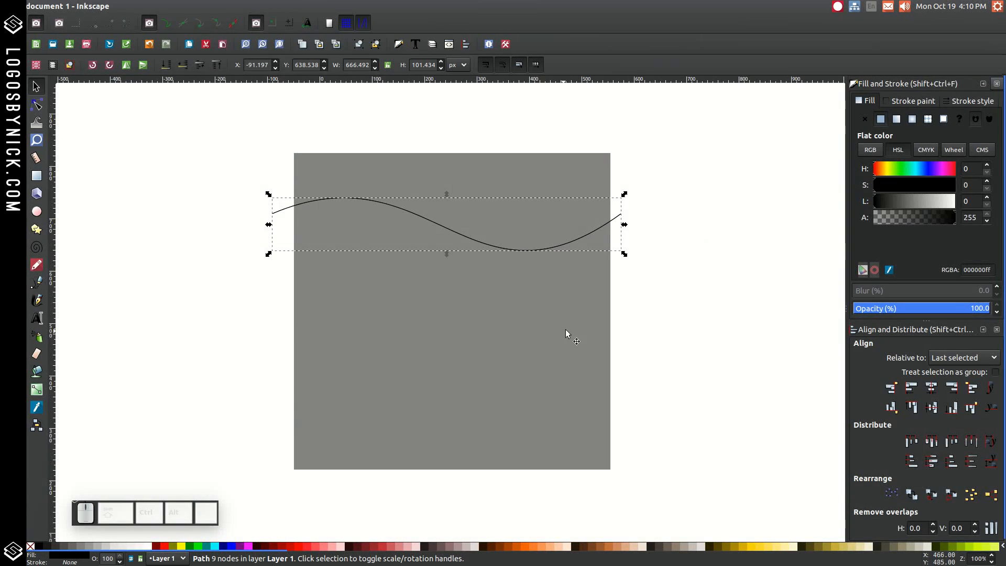
pyautogui.press('ctrl')
pyautogui.moveTo(543, 250); pyautogui.dragTo(548, 373)
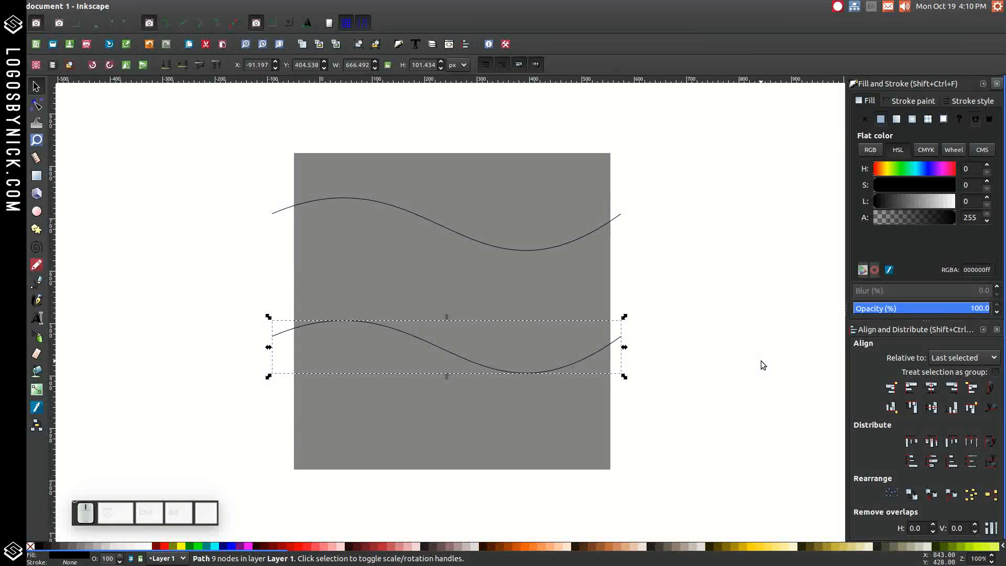
# Unite the two wavy lines into a single path.
pyautogui.keyDown('shift'); pyautogui.click(620, 217); pyautogui.keyUp('shift')
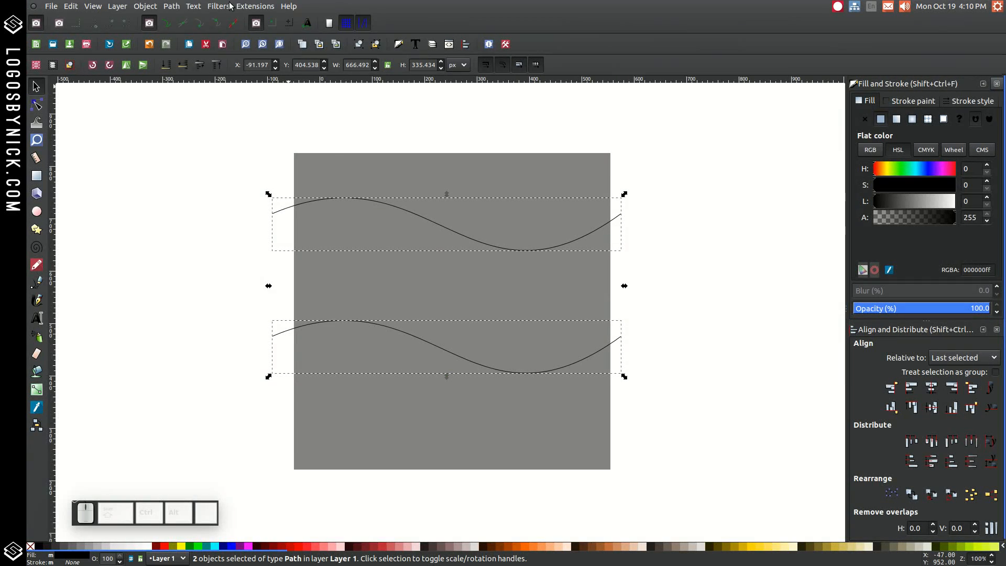
pyautogui.click(172, 6)
pyautogui.click(189, 86)
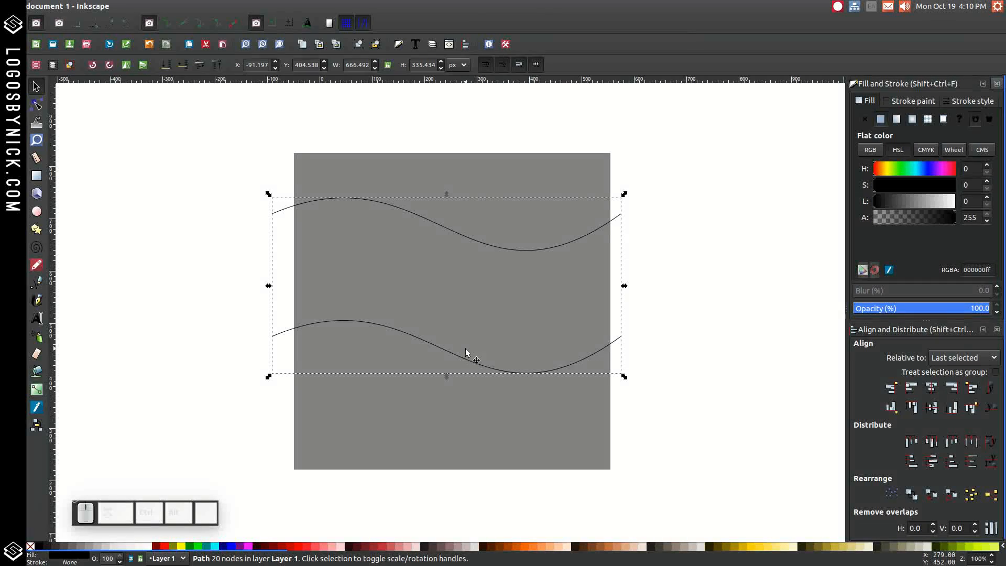
# Subtract the united wavy lines from the square with Difference and break the result apart into separate pieces.
pyautogui.keyDown('shift'); pyautogui.click(527, 166); pyautogui.keyUp('shift')
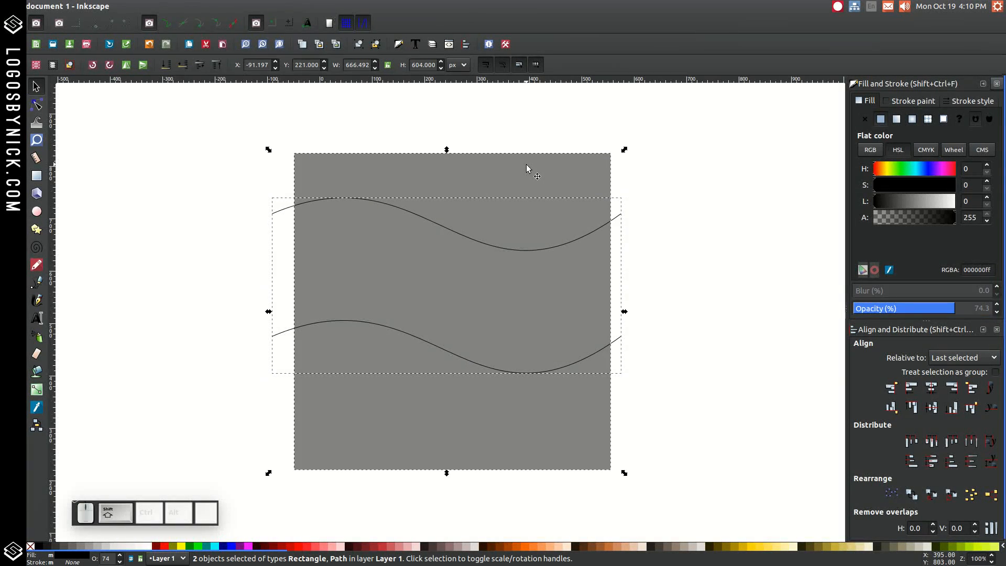
pyautogui.click(171, 6)
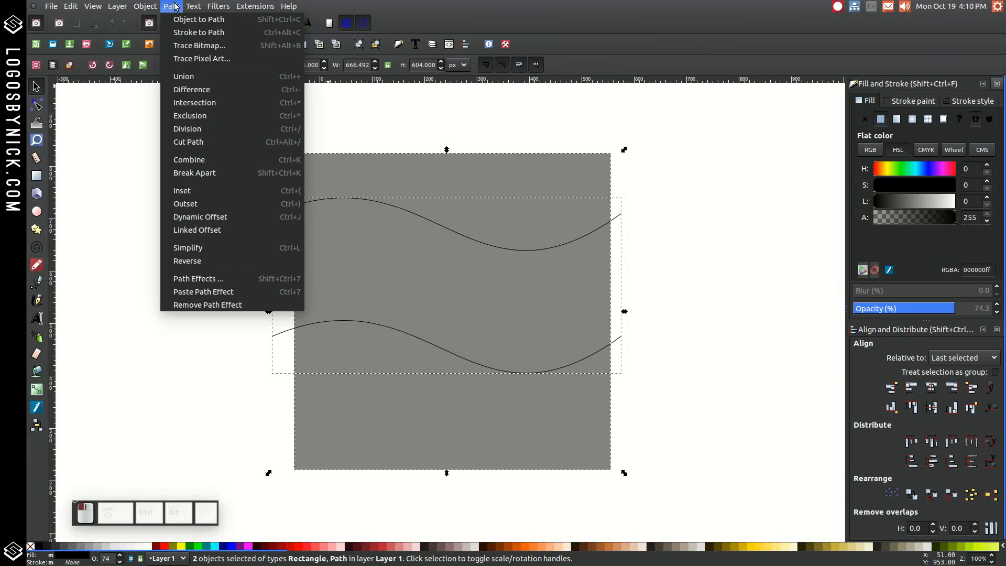
pyautogui.click(192, 89)
pyautogui.click(171, 6)
pyautogui.click(194, 173)
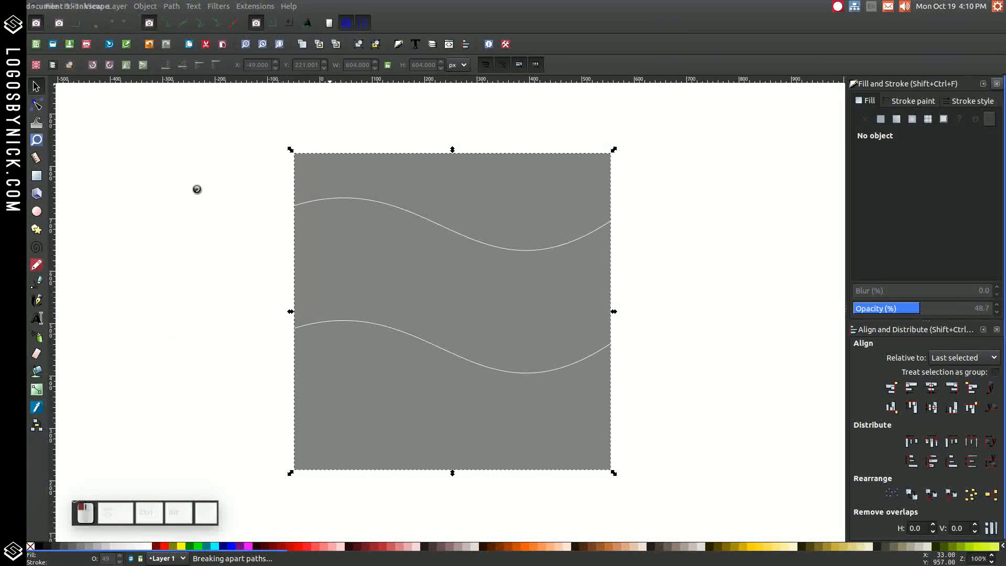
# Delete the pieces above the upper wave and below the lower wave, keeping only the wavy middle band.
pyautogui.click(723, 163)
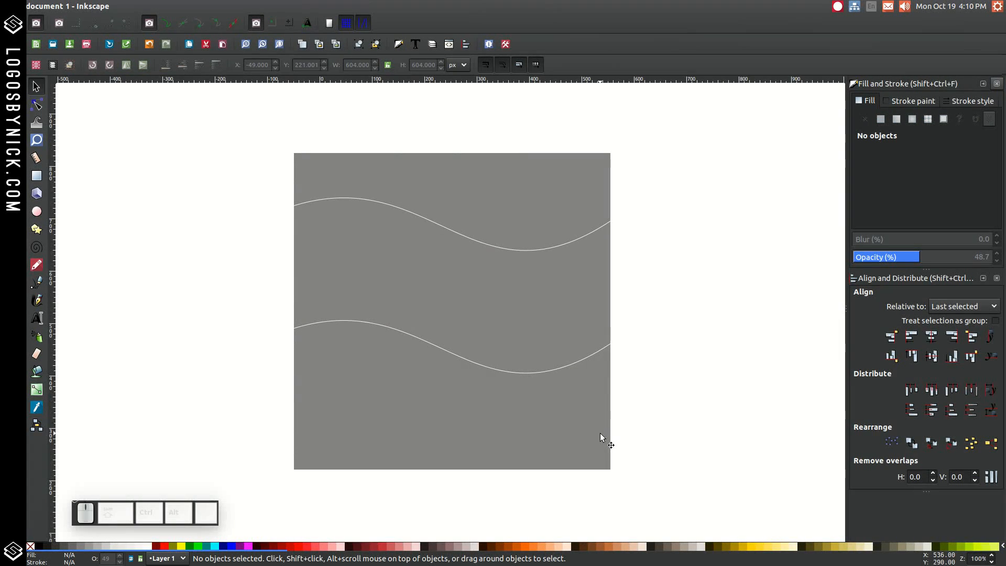
pyautogui.click(512, 166)
pyautogui.press('Delete')
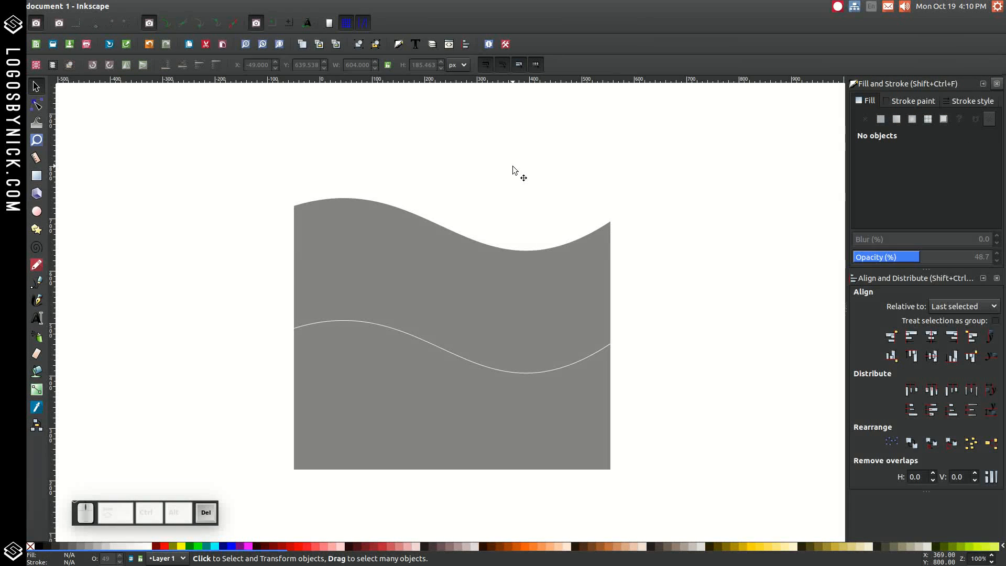
pyautogui.click(422, 393)
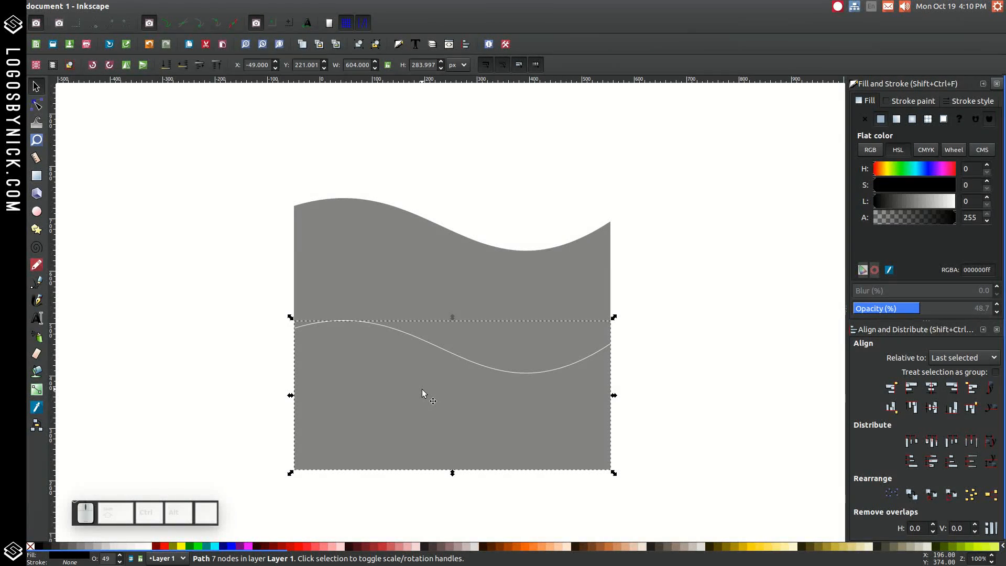
pyautogui.press('Delete')
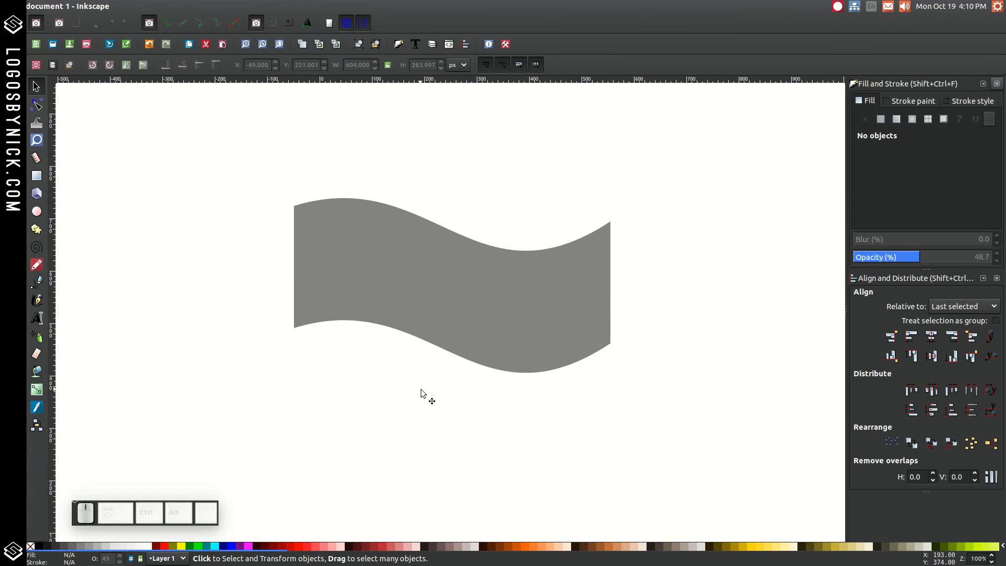
# Add the text "FILM ROLL" in capitals on the empty canvas below the wavy band.
pyautogui.scroll(-5, 420, 393)
pyautogui.scroll(3, 421, 393)
pyautogui.scroll(-3, 421, 393)
pyautogui.scroll(-4, 420, 393)
pyautogui.scroll(10, 421, 395)
pyautogui.scroll(-6, 421, 397)
pyautogui.click(37, 321)
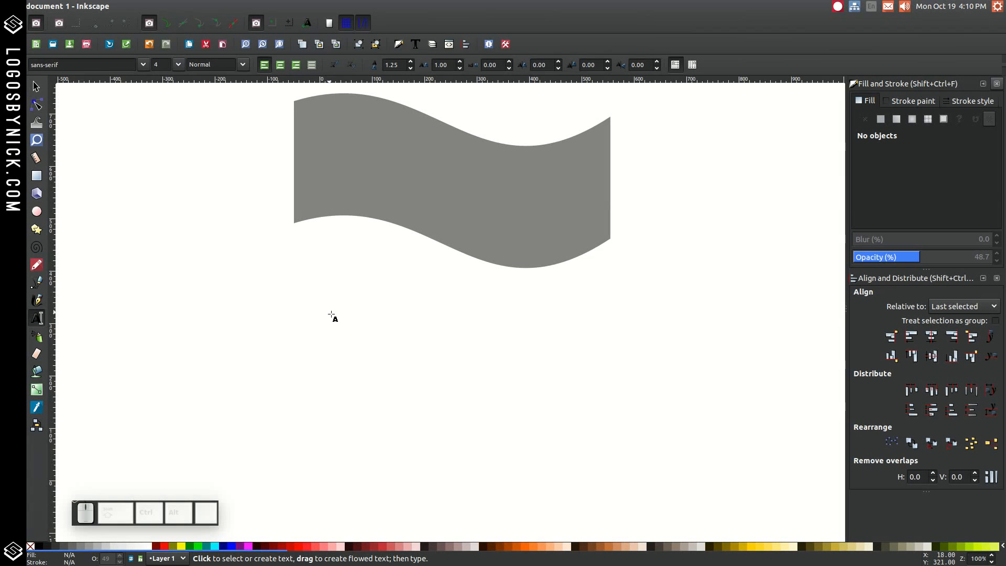
pyautogui.click(306, 339)
pyautogui.press('capslock')
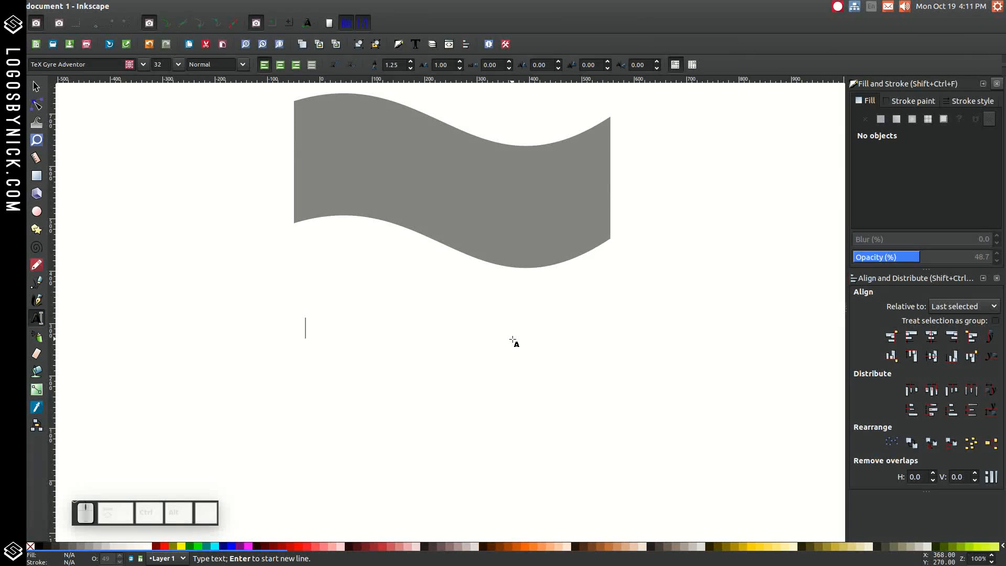
pyautogui.write('FILM ROLL')
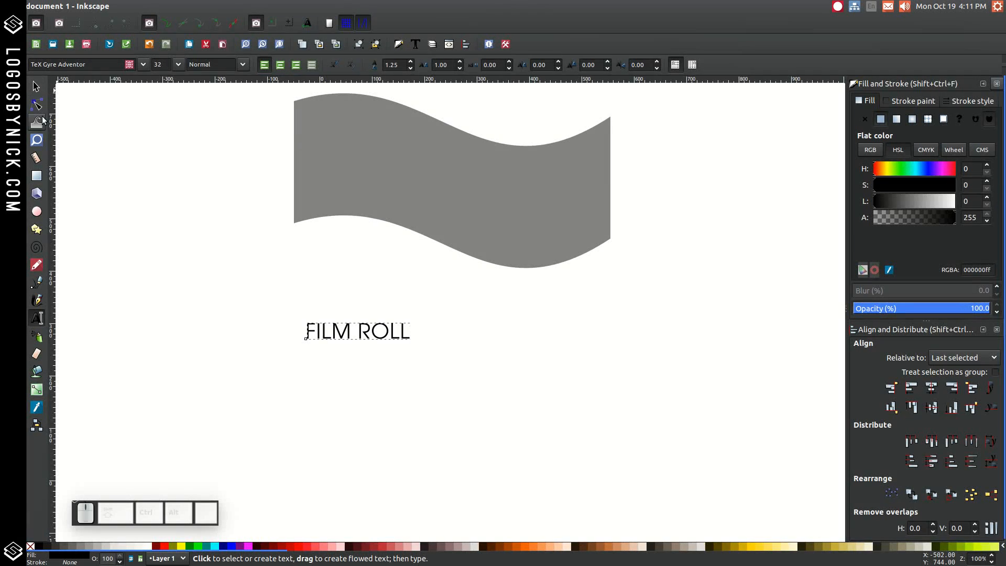
# Change the font of the "FILM ROLL" text to Bebas.
pyautogui.click(35, 86)
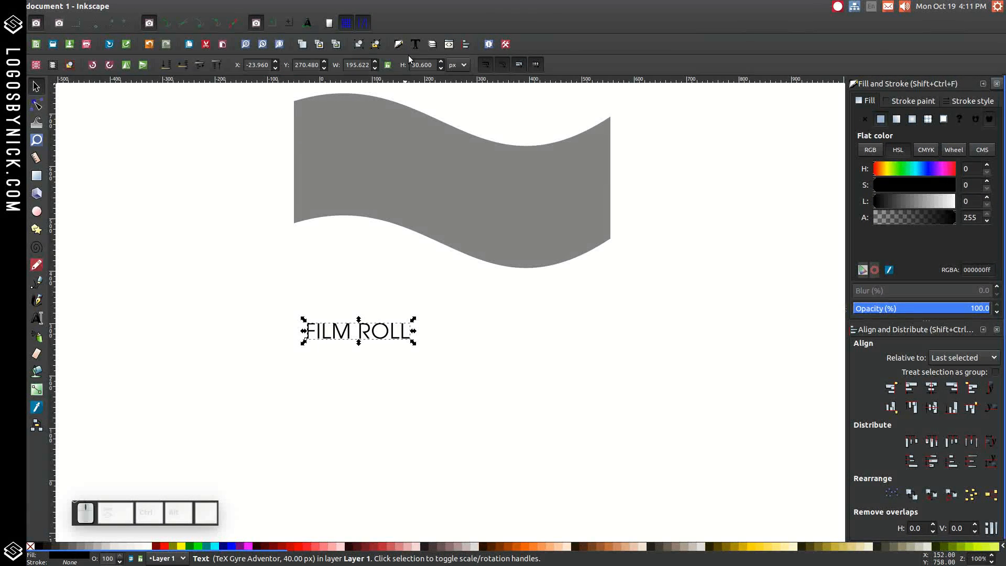
pyautogui.click(416, 44)
pyautogui.click(127, 99)
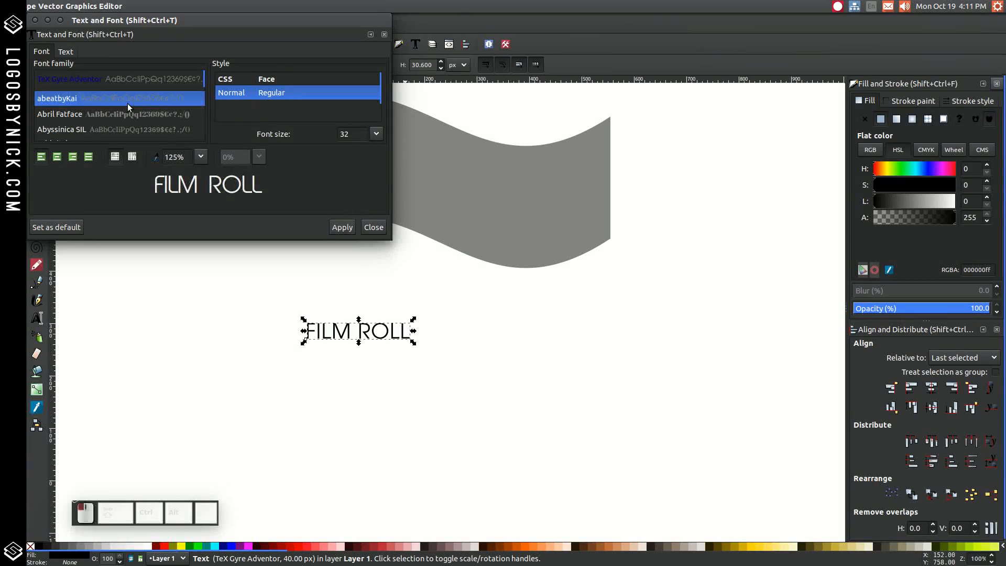
pyautogui.write('BEB')
pyautogui.click(93, 107)
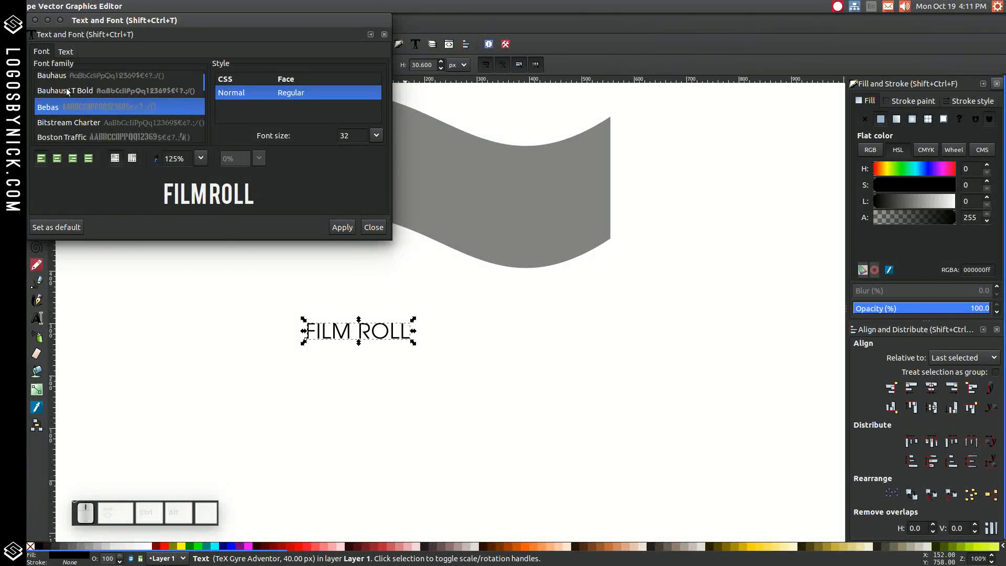
pyautogui.click(353, 228)
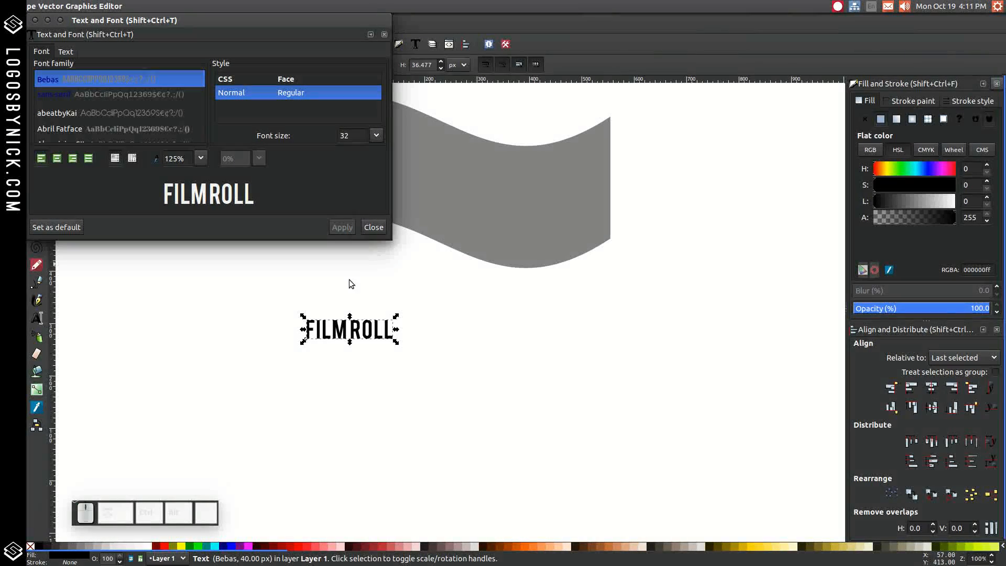
pyautogui.click(35, 20)
# Enlarge the "FILM ROLL" text to about 486 px wide, checking its fit over the wavy band, and place it below the band.
pyautogui.scroll(3, 328, 212)
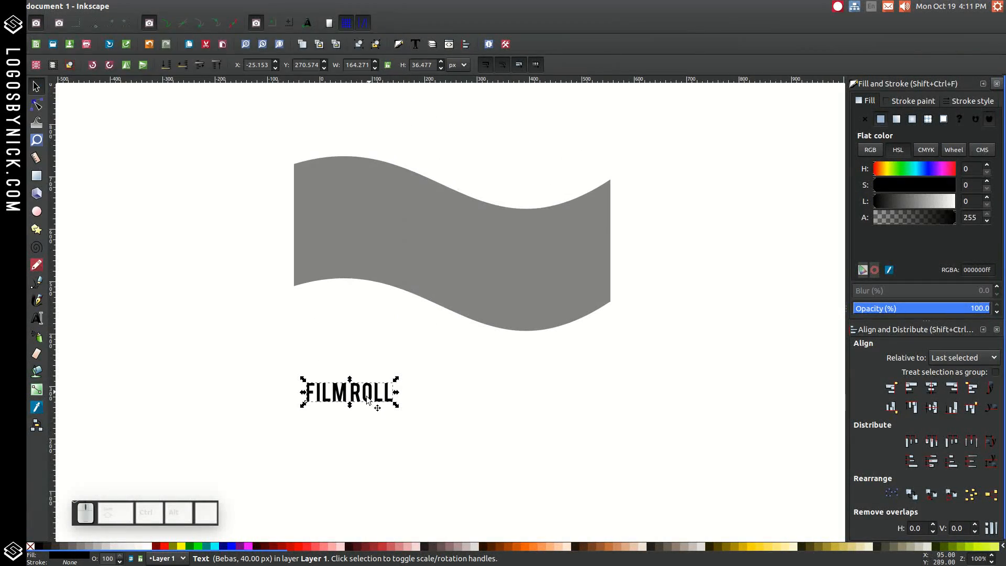
pyautogui.moveTo(367, 400); pyautogui.dragTo(587, 316)
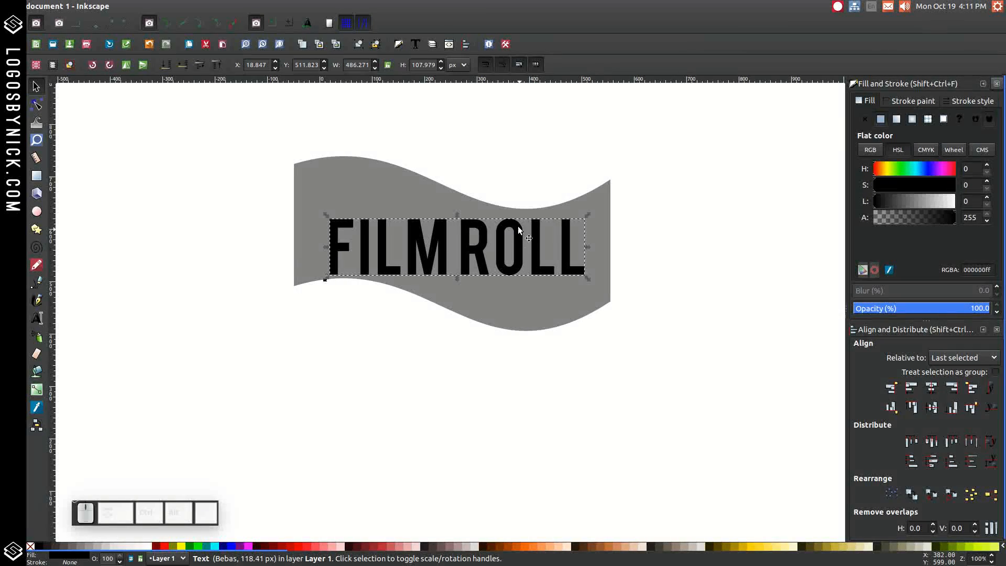
pyautogui.press('ctrl')
pyautogui.moveTo(513, 226); pyautogui.dragTo(490, 401)
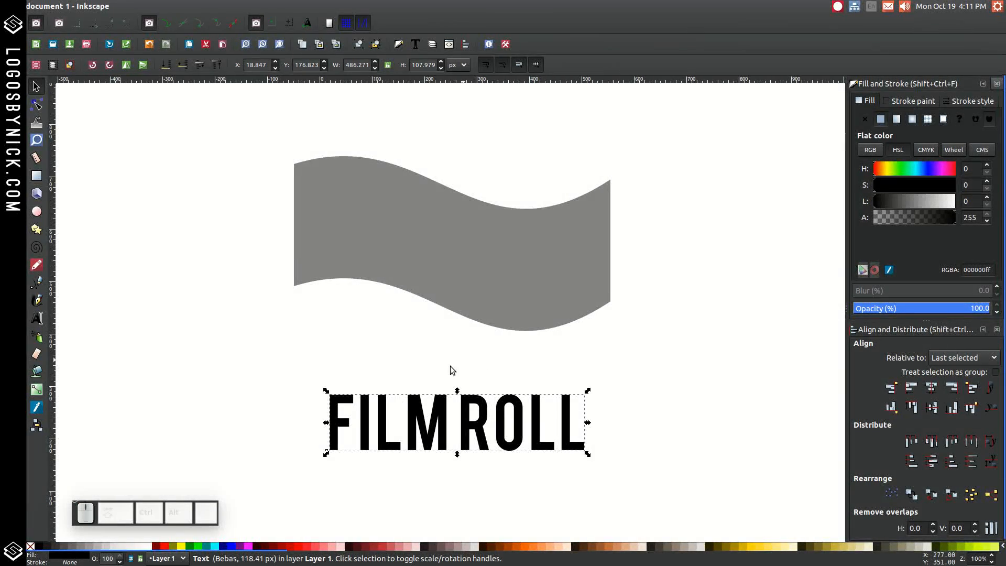
# Duplicate the wavy band and fill the copy with green.
pyautogui.click(482, 223)
pyautogui.rightClick(482, 222)
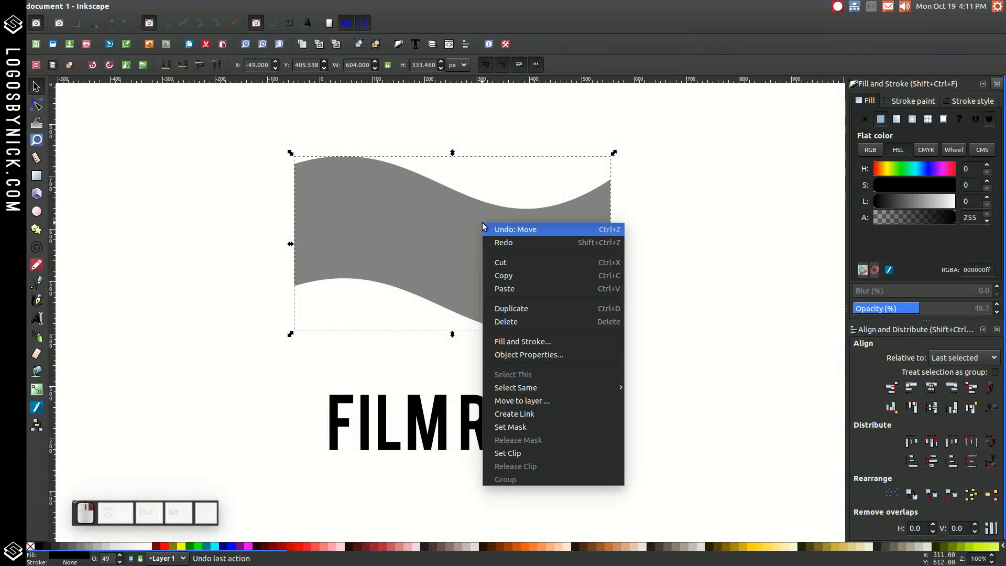
pyautogui.click(496, 308)
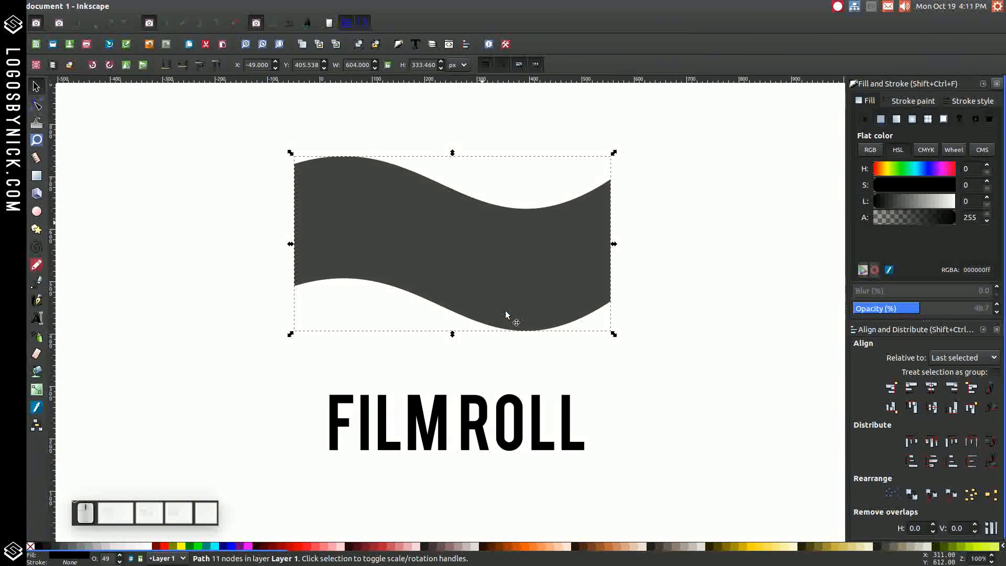
pyautogui.click(201, 546)
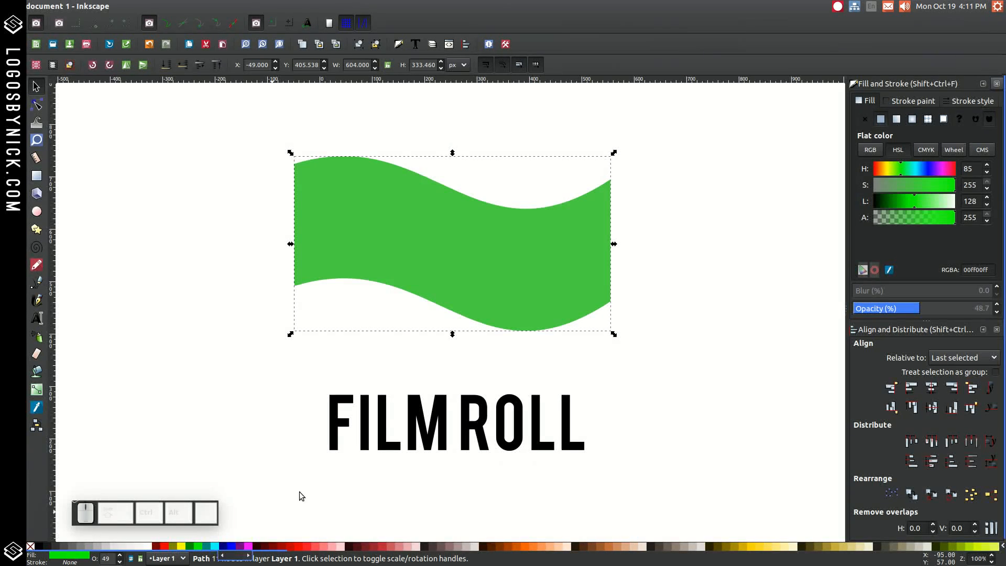
# Duplicate the green band, fill the copy with red, and shift it straight down by about 47 px.
pyautogui.rightClick(472, 237)
pyautogui.click(490, 320)
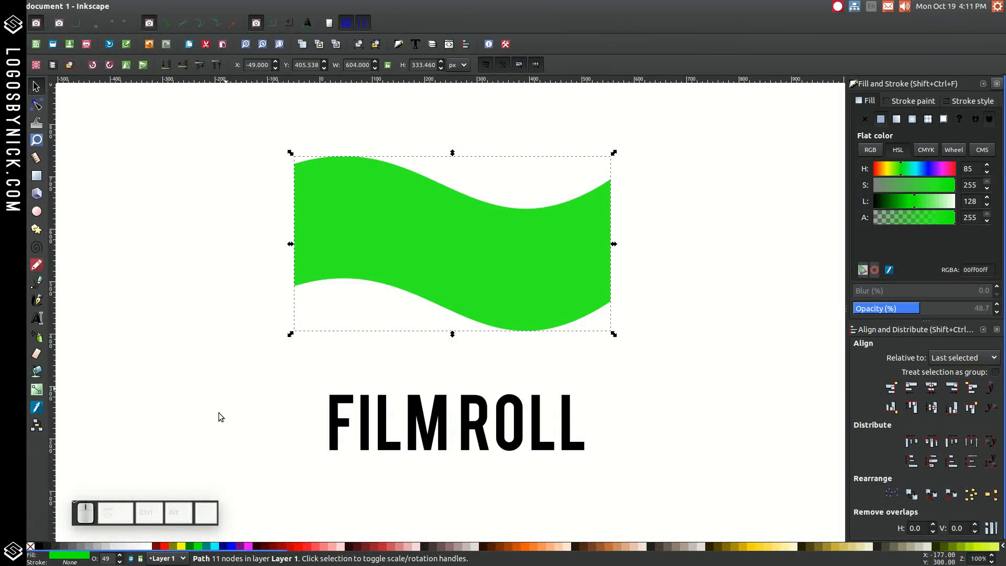
pyautogui.click(157, 547)
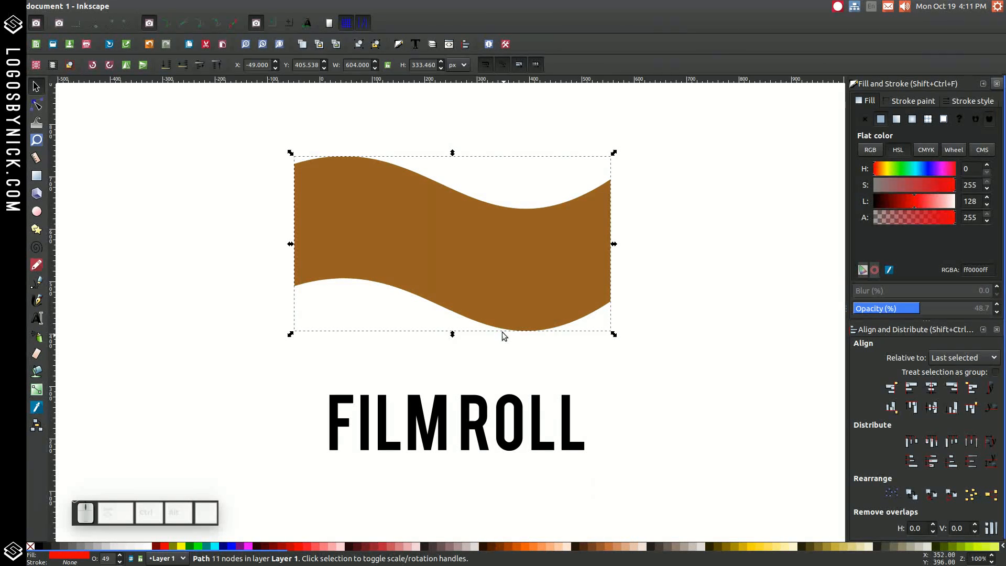
pyautogui.press('ctrl')
pyautogui.moveTo(476, 203); pyautogui.dragTo(475, 231)
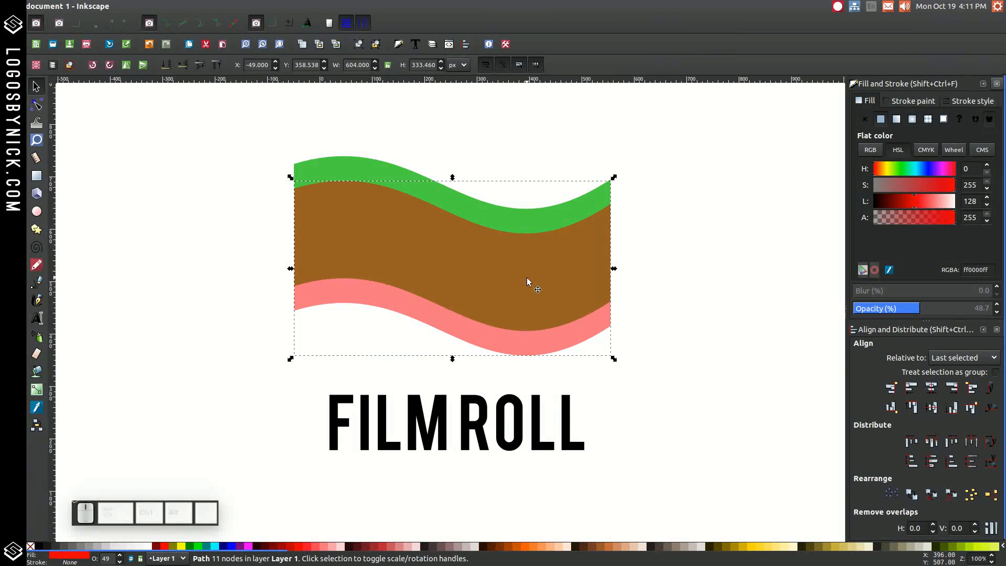
# Intersect the red and green bands so only their overlapping area is kept.
pyautogui.keyDown('shift'); pyautogui.click(359, 170); pyautogui.keyUp('shift')
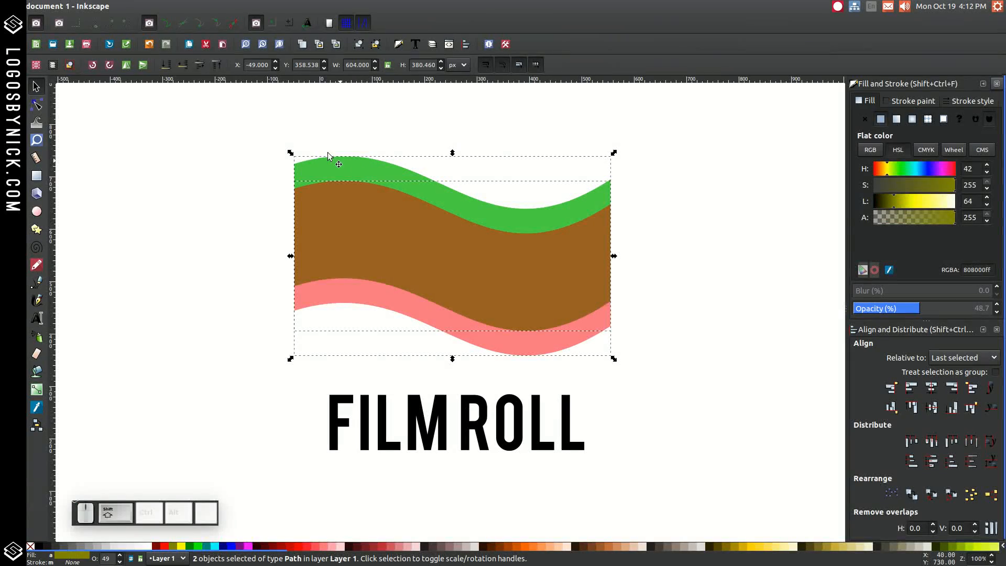
pyautogui.click(168, 6)
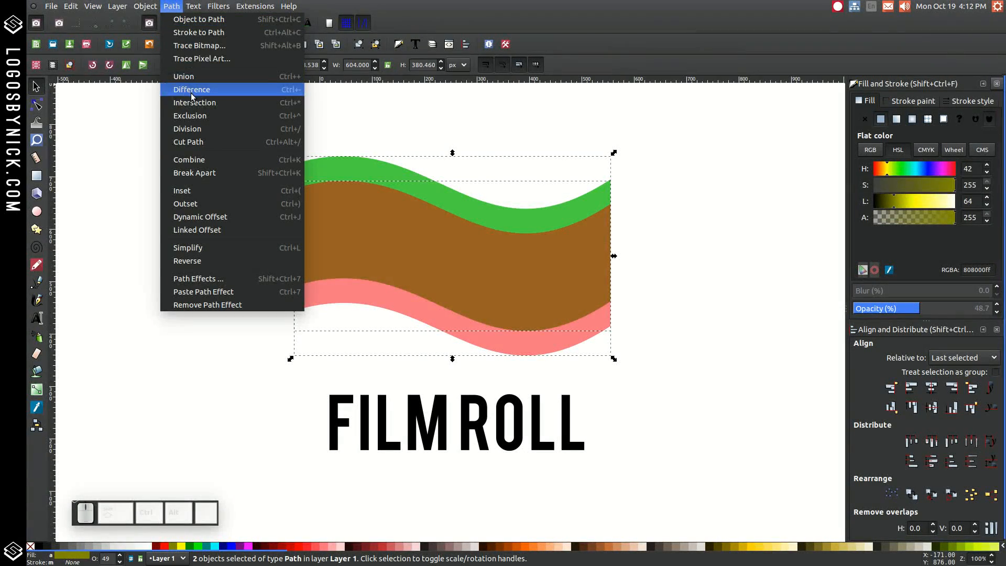
pyautogui.click(188, 90)
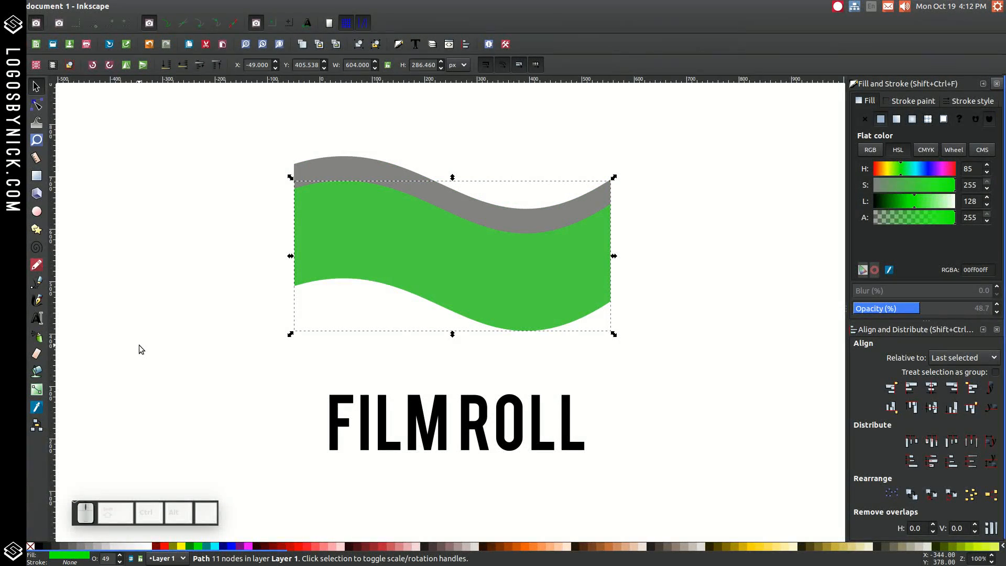
# Center the narrower green band vertically on the grey band behind it.
pyautogui.keyDown('shift'); pyautogui.click(353, 158); pyautogui.keyUp('shift')
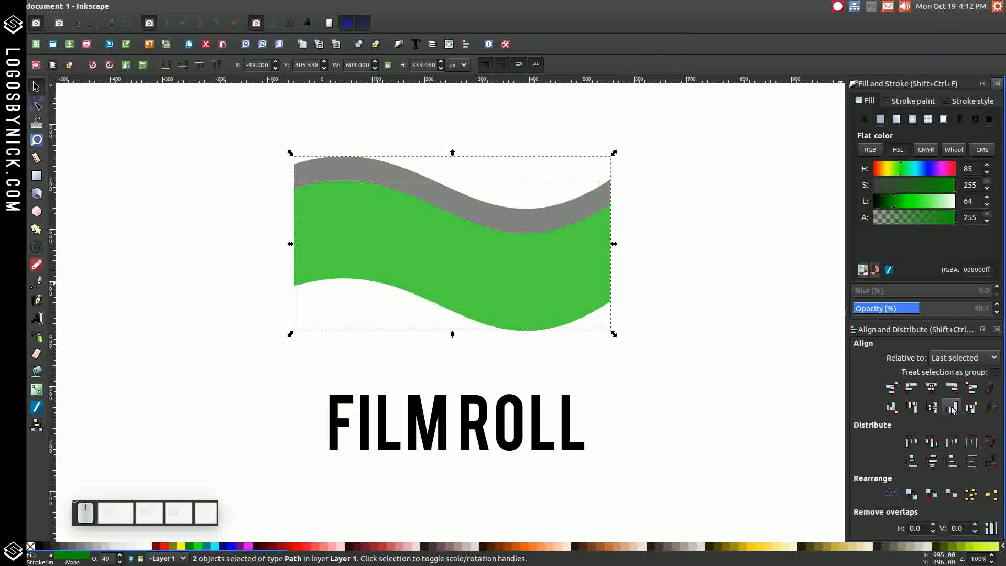
pyautogui.click(933, 412)
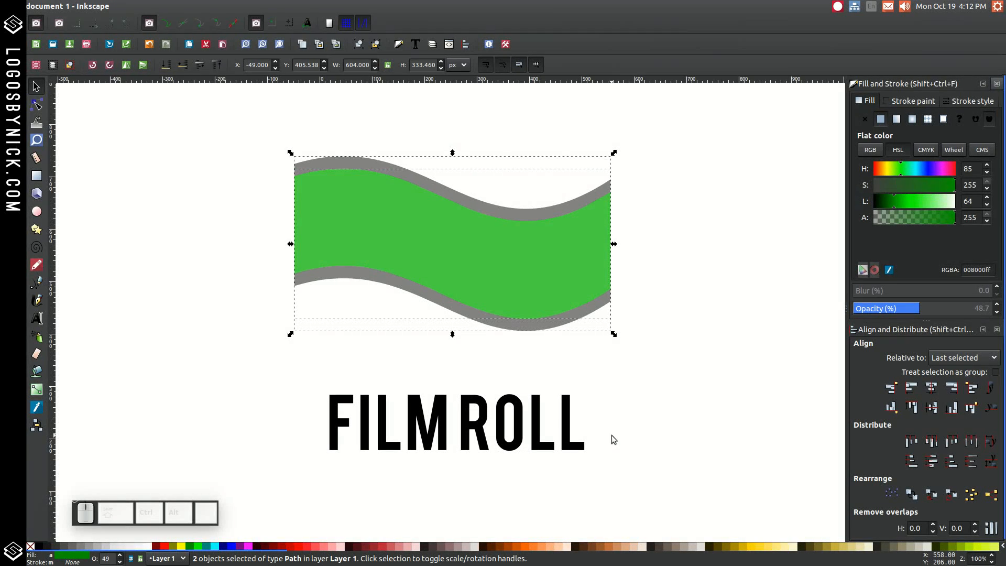
pyautogui.click(743, 202)
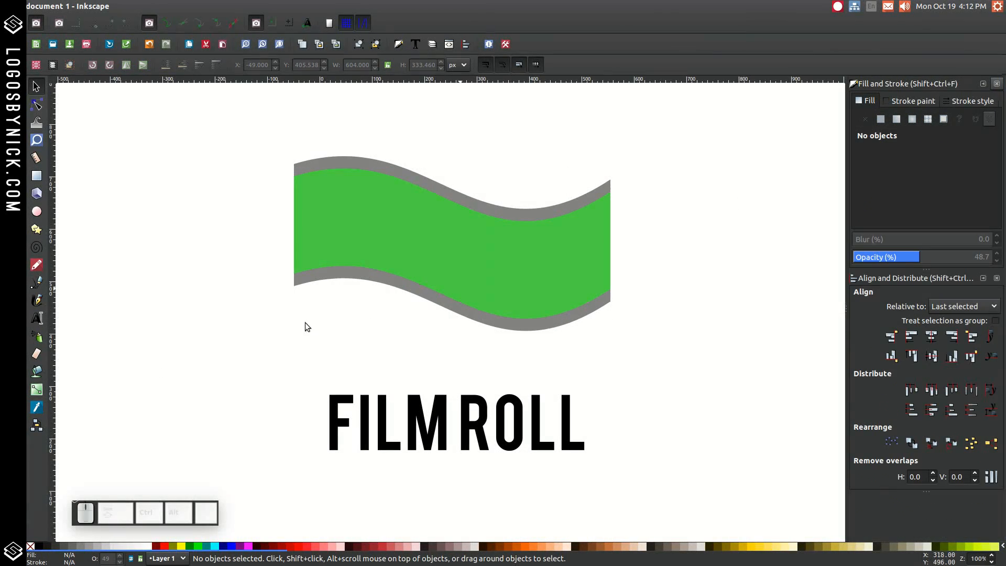
# Raise the "FILM ROLL" text to the top, place it over the green band, and enlarge it to about 516 px wide.
pyautogui.click(437, 416)
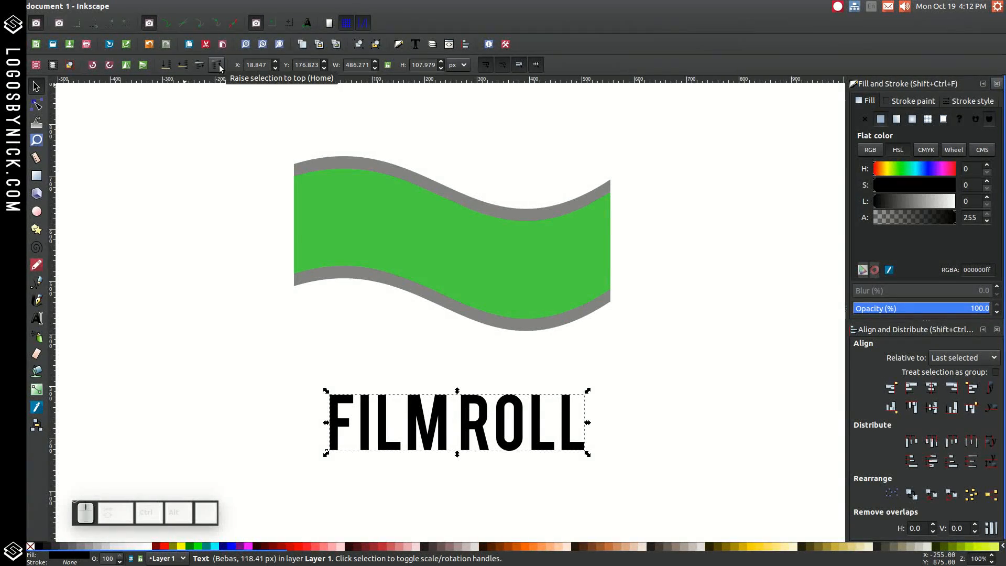
pyautogui.moveTo(477, 438); pyautogui.dragTo(479, 252)
pyautogui.click(479, 250)
pyautogui.moveTo(592, 275); pyautogui.dragTo(599, 283)
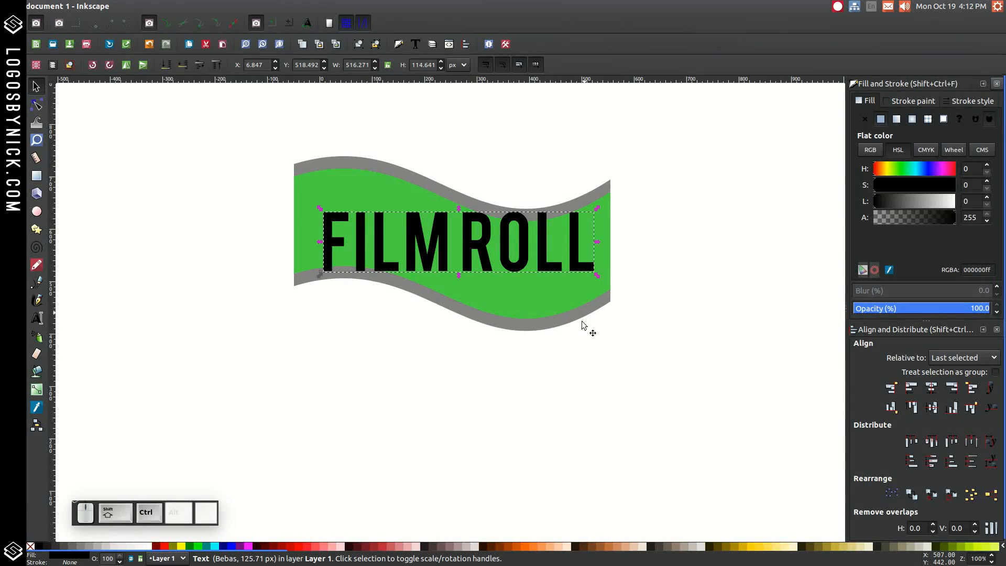
# Center the "FILM ROLL" text horizontally and vertically on the green band.
pyautogui.keyDown('shift'); pyautogui.click(522, 301); pyautogui.keyUp('shift')
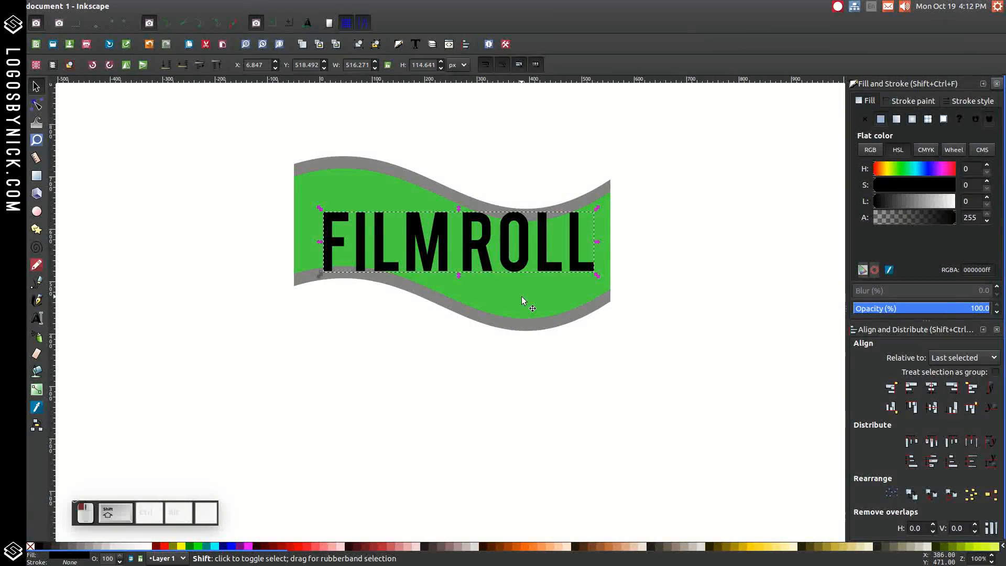
pyautogui.click(931, 389)
pyautogui.click(932, 408)
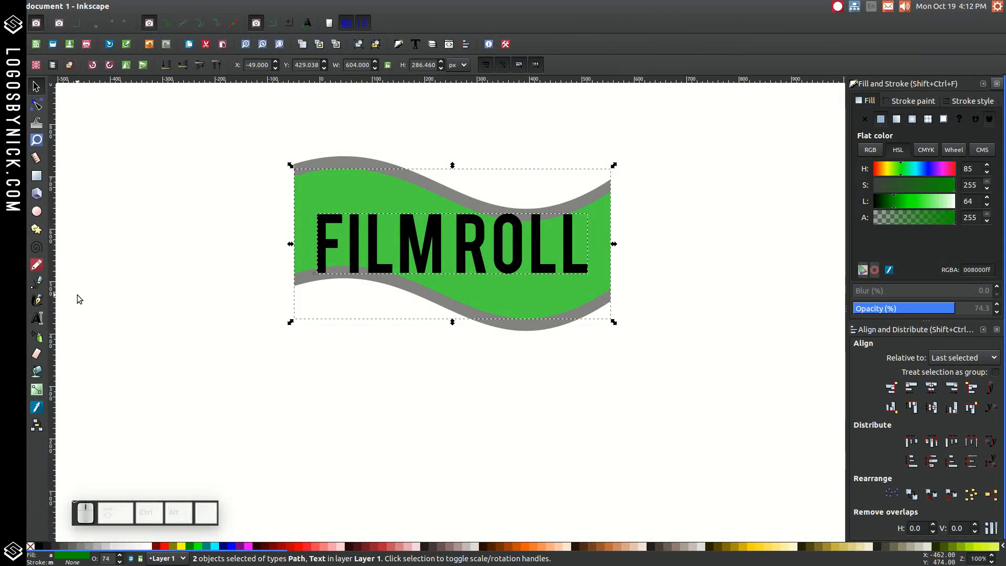
pyautogui.click(233, 131)
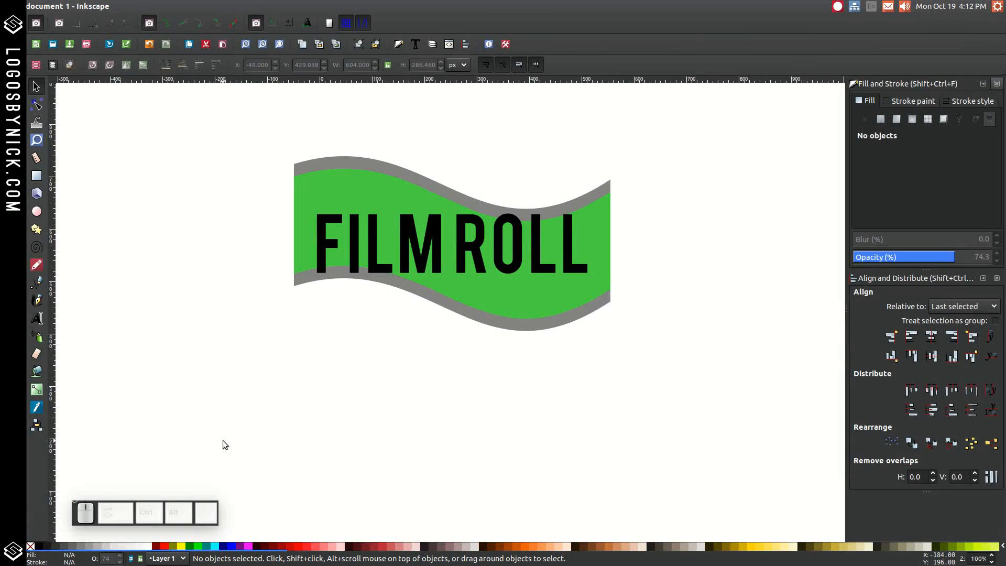
# Draw a tall rectangle about 50 by 505 px over the letter F, matching the letter's width and extending beyond the band.
pyautogui.click(37, 180)
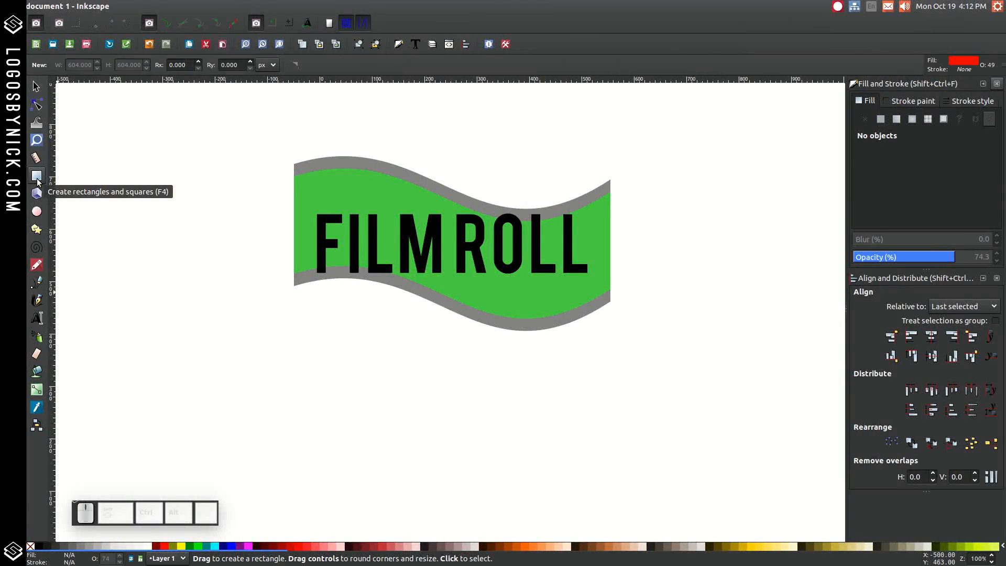
pyautogui.moveTo(317, 114); pyautogui.dragTo(343, 377)
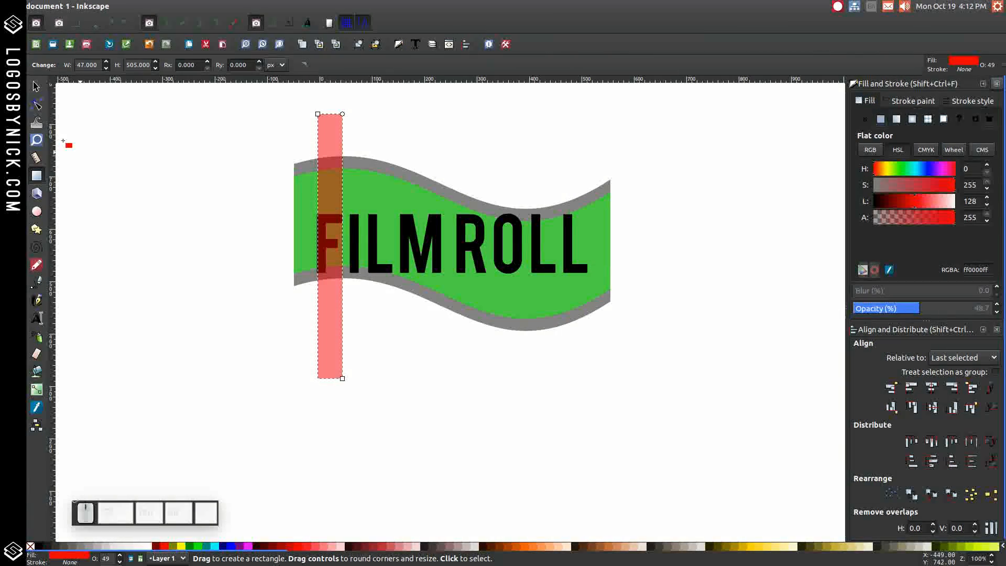
pyautogui.click(37, 86)
pyautogui.moveTo(313, 251); pyautogui.dragTo(342, 249)
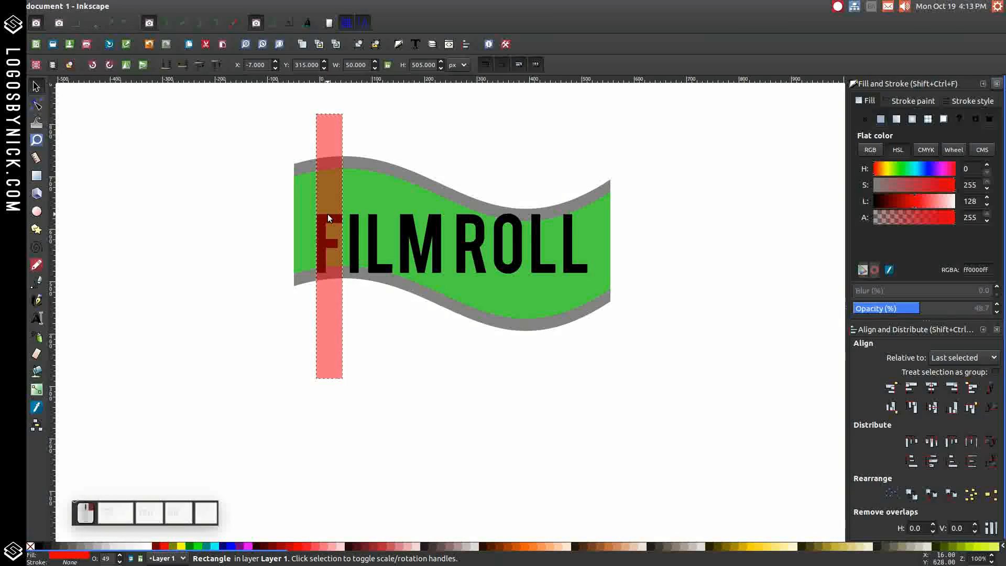
# Duplicate the rectangle over the F, place the copy over the I, and narrow it to about 18 px.
pyautogui.rightClick(329, 214)
pyautogui.click(360, 302)
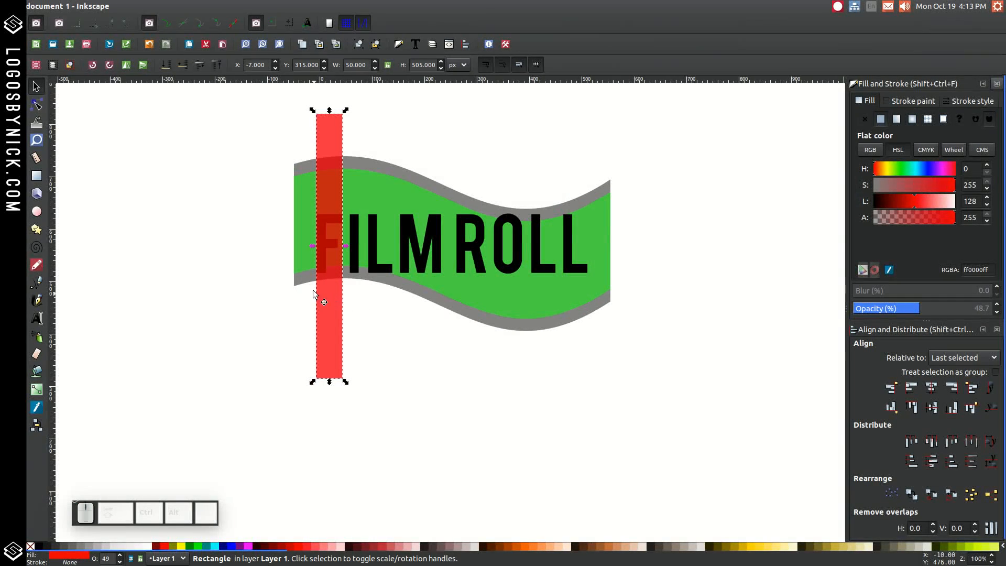
pyautogui.moveTo(322, 256); pyautogui.dragTo(363, 251)
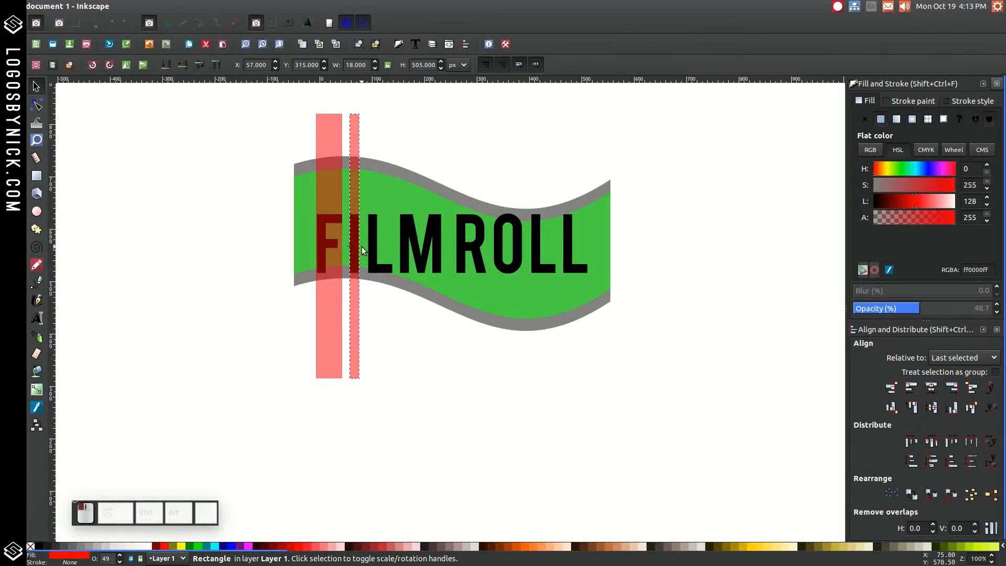
# Duplicate the narrow rectangle, place the copy over the L of "FILM", and widen it to about 46 px.
pyautogui.rightClick(353, 200)
pyautogui.click(376, 285)
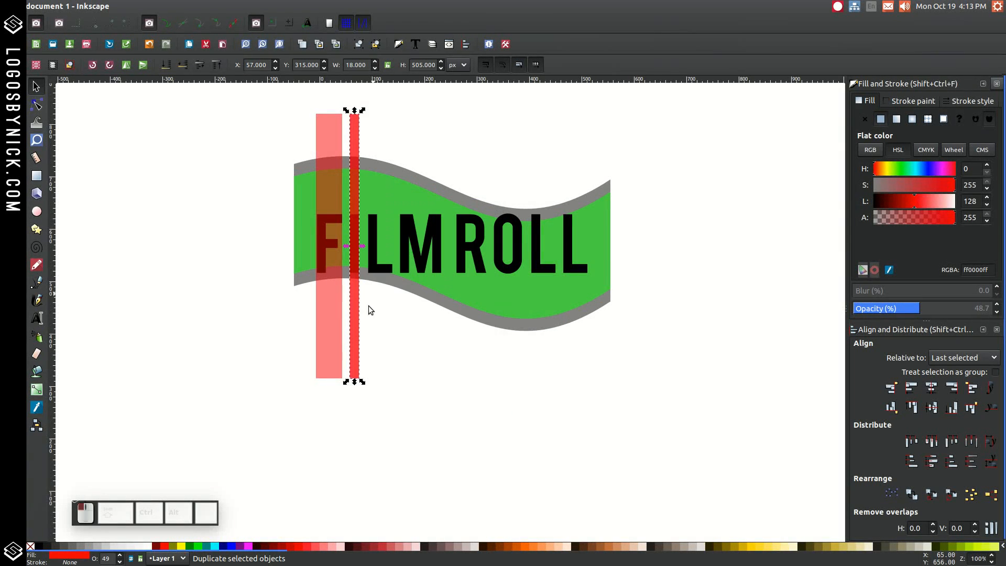
pyautogui.moveTo(353, 293); pyautogui.dragTo(374, 290)
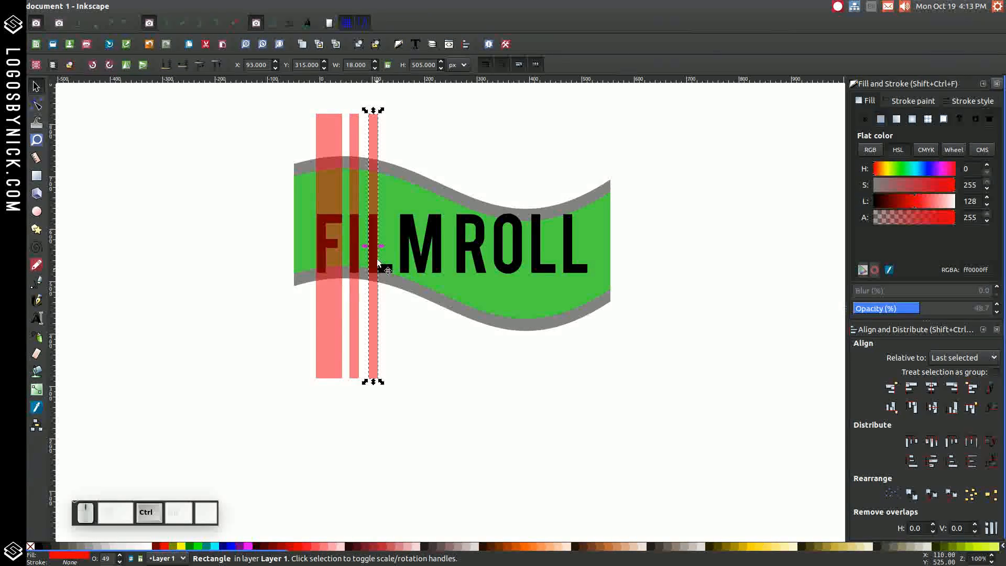
pyautogui.moveTo(381, 246); pyautogui.dragTo(394, 244)
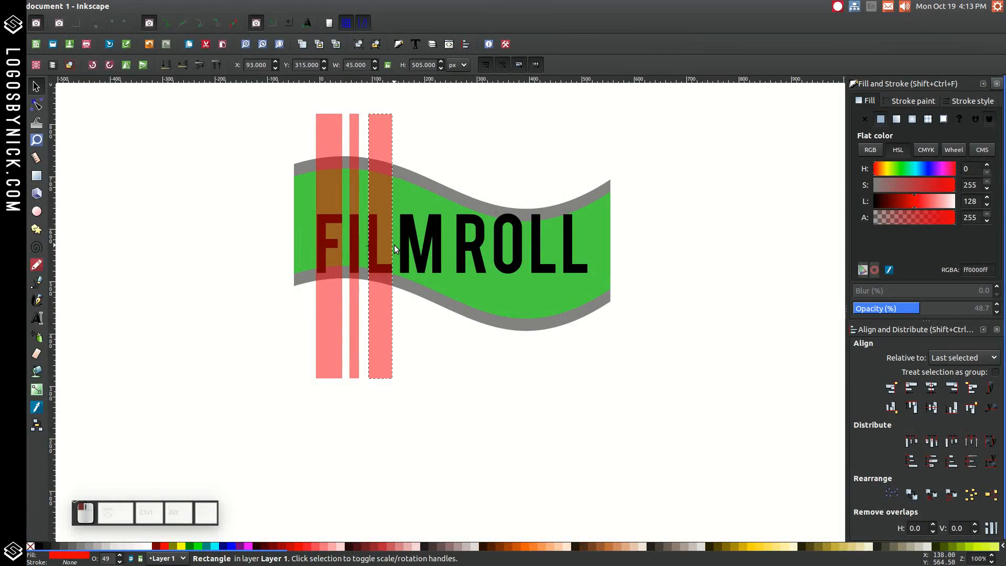
pyautogui.rightClick(387, 203)
pyautogui.click(379, 147)
# Duplicate the rectangle for each of the remaining letters M, R, O, L and L, matching each copy to its letter's position and width.
pyautogui.press('ctrl')
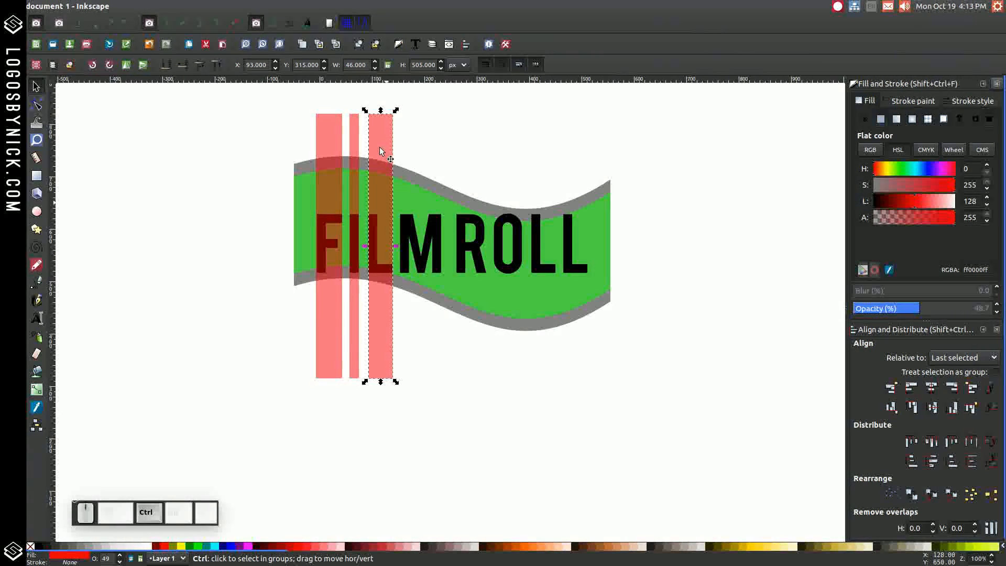
pyautogui.hotkey('ctrl', 'd')
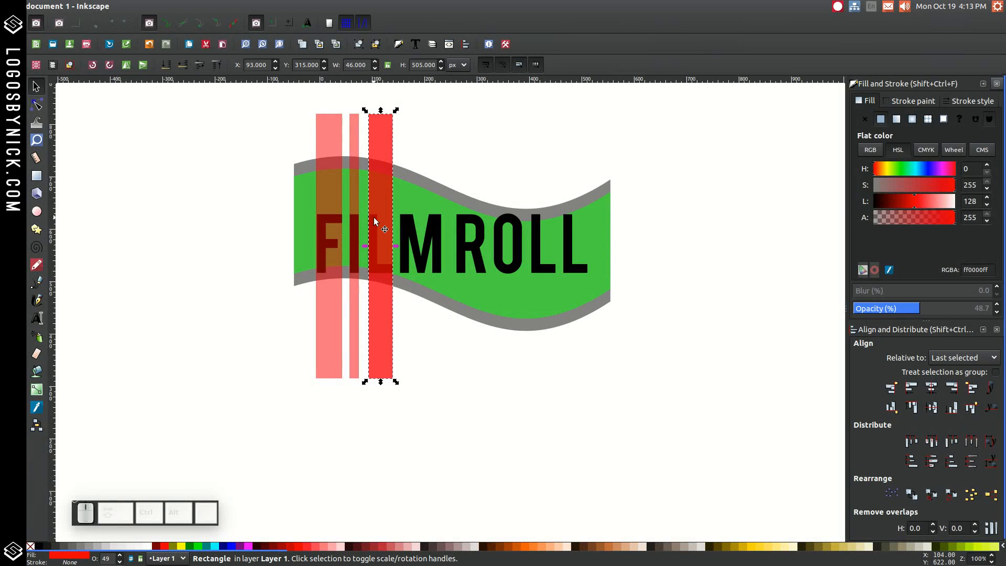
pyautogui.moveTo(376, 199); pyautogui.dragTo(411, 202)
pyautogui.moveTo(427, 245); pyautogui.dragTo(593, 246)
pyautogui.hotkey('ctrl', 'd')
pyautogui.hotkey('ctrl', 'd')
pyautogui.hotkey('ctrl', 'd')
pyautogui.hotkey('ctrl', 'd')
pyautogui.press('shift')
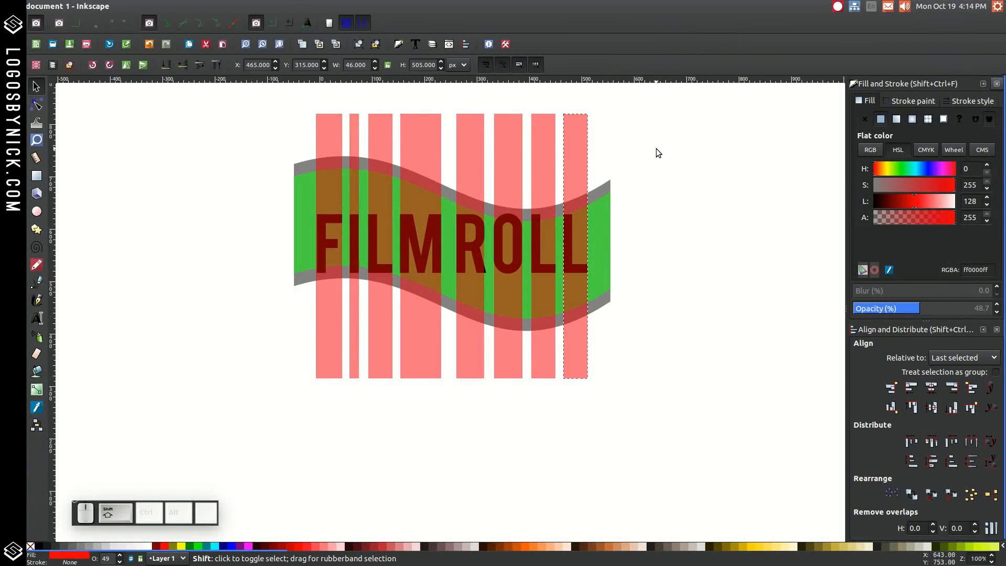
# Select all eight letter rectangles and distribute them with equal horizontal gaps.
pyautogui.keyDown('shift'); pyautogui.click(546, 130); pyautogui.keyUp('shift')
pyautogui.keyDown('shift'); pyautogui.click(498, 133); pyautogui.keyUp('shift')
pyautogui.keyDown('shift'); pyautogui.click(481, 134); pyautogui.keyUp('shift')
pyautogui.keyDown('shift'); pyautogui.click(404, 133); pyautogui.keyUp('shift')
pyautogui.keyDown('shift'); pyautogui.click(365, 134); pyautogui.keyUp('shift')
pyautogui.keyDown('shift'); pyautogui.click(355, 135); pyautogui.keyUp('shift')
pyautogui.keyDown('shift'); pyautogui.click(323, 128); pyautogui.keyUp('shift')
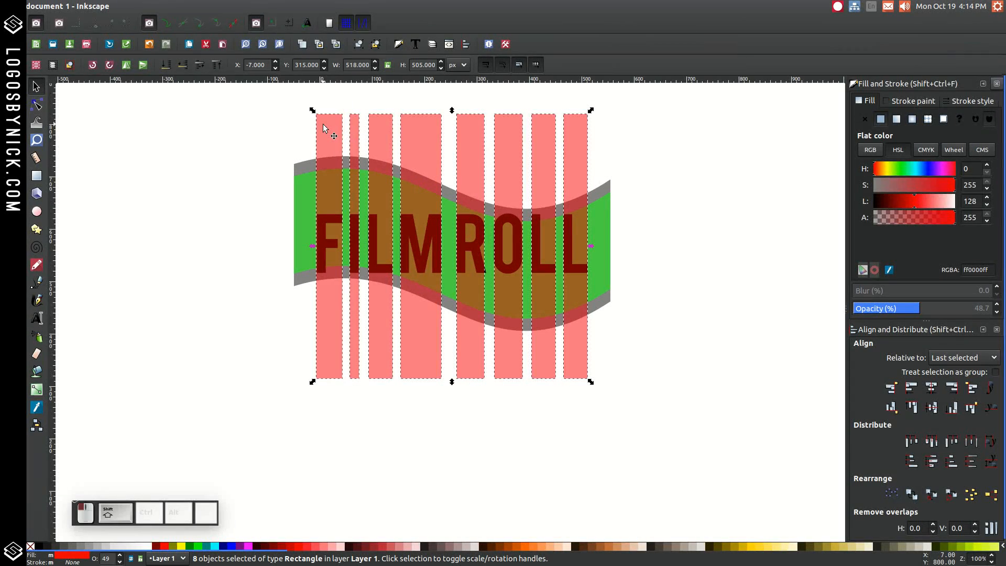
pyautogui.click(970, 442)
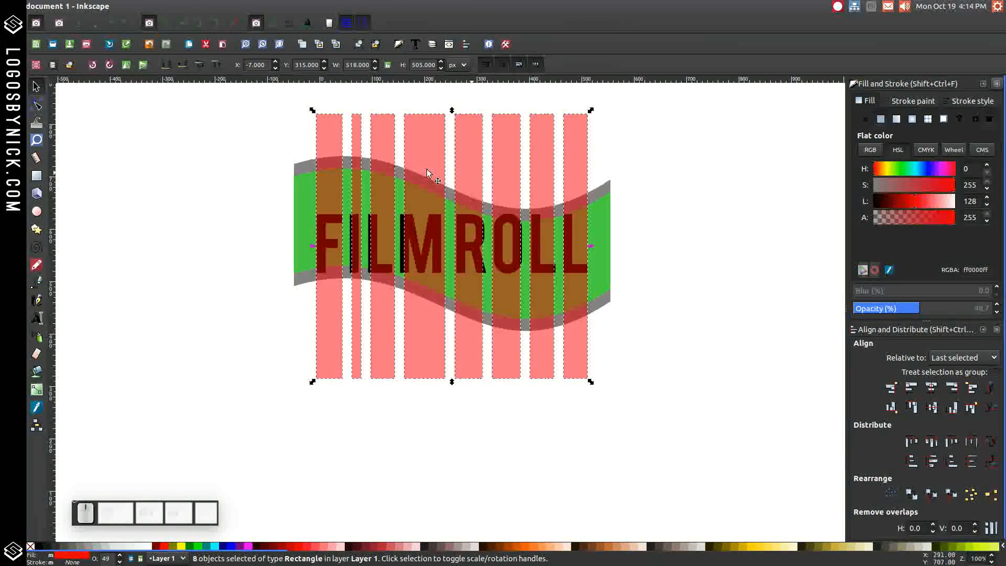
# Unite the eight spaced rectangles into a single path with Union.
pyautogui.moveTo(216, 10)
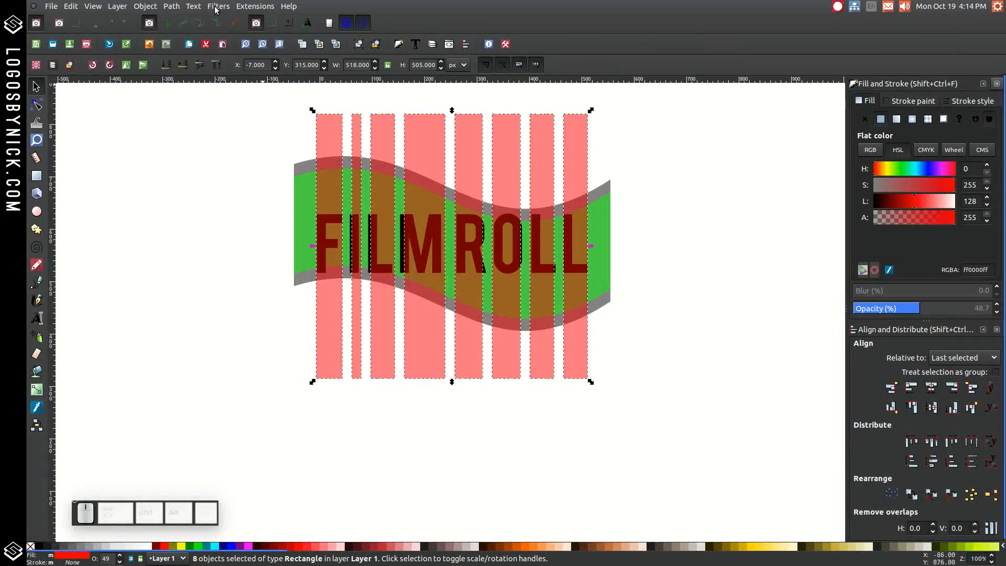
pyautogui.click(176, 9)
pyautogui.click(178, 74)
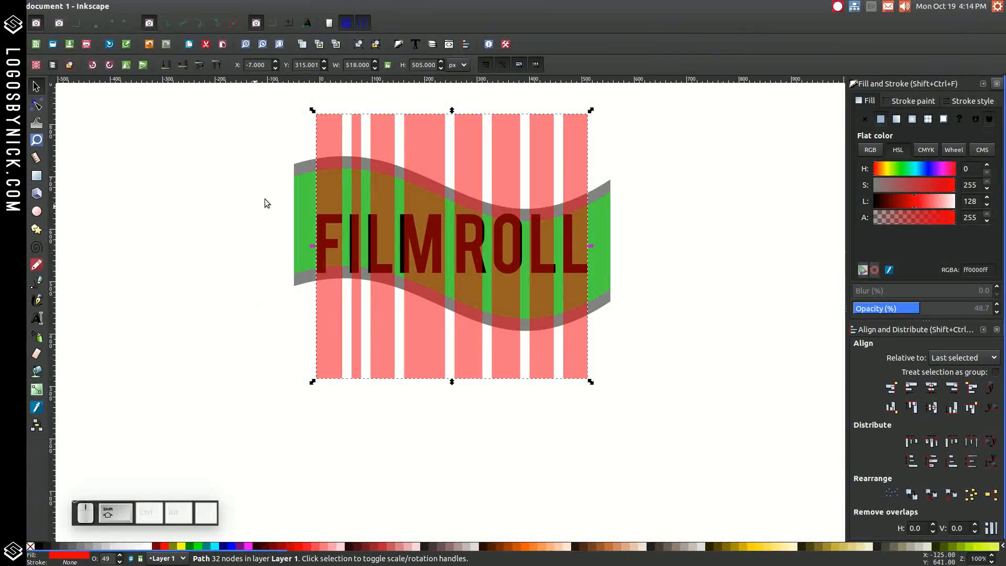
# Centre the united rectangles on the green wavy band both horizontally and vertically, and reduce the two shapes to their Intersection.
pyautogui.keyDown('shift'); pyautogui.click(303, 185); pyautogui.keyUp('shift')
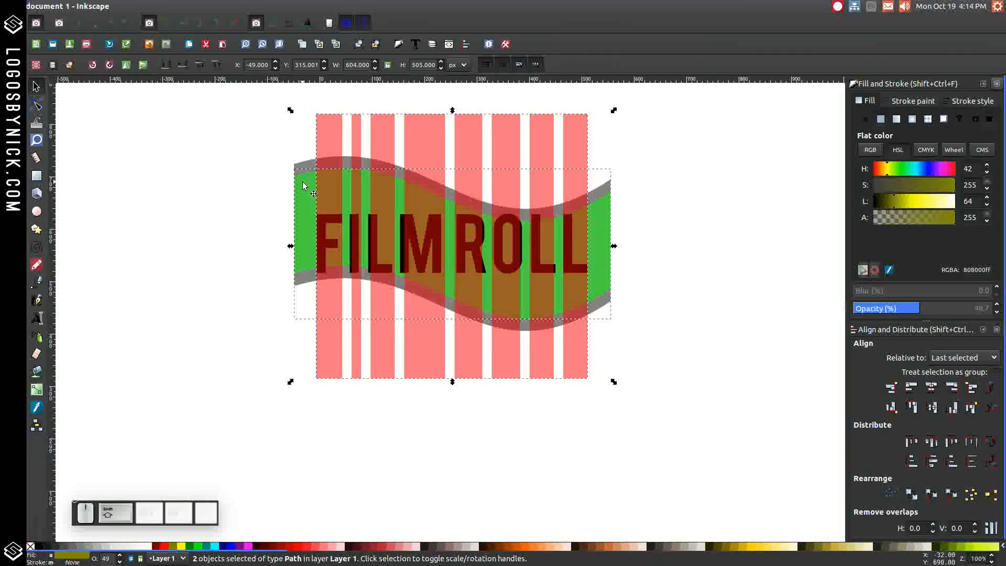
pyautogui.click(934, 391)
pyautogui.click(930, 412)
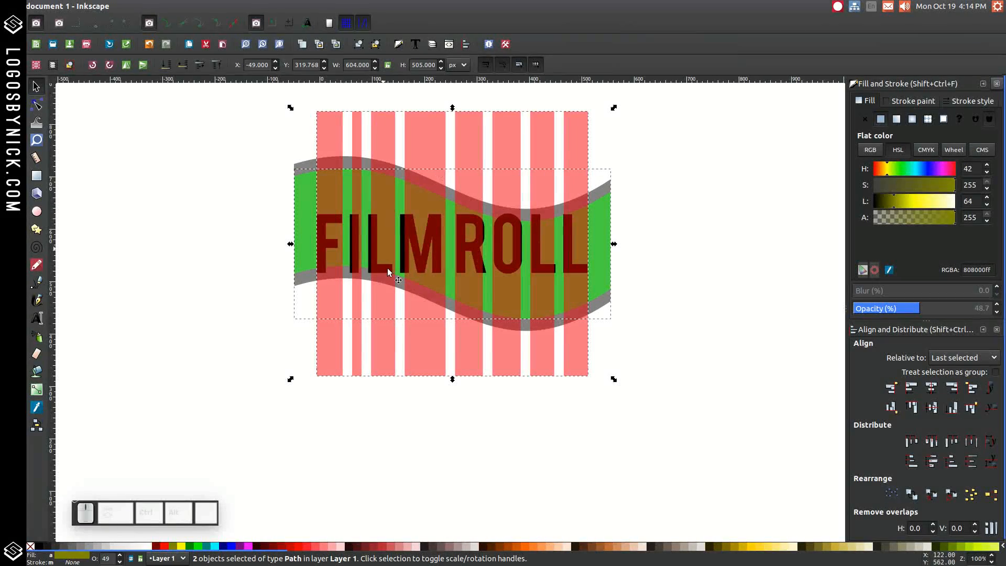
pyautogui.click(170, 8)
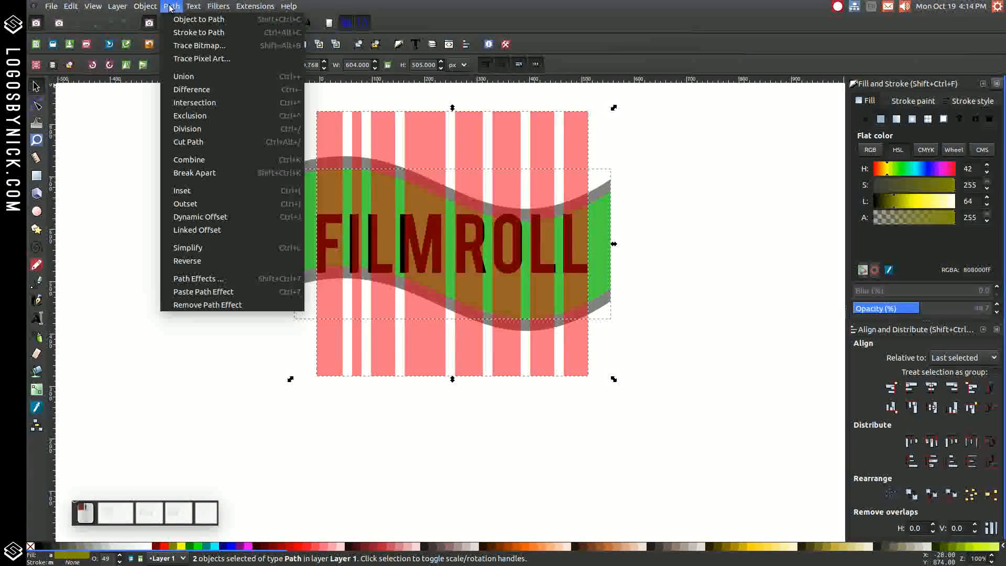
pyautogui.click(205, 102)
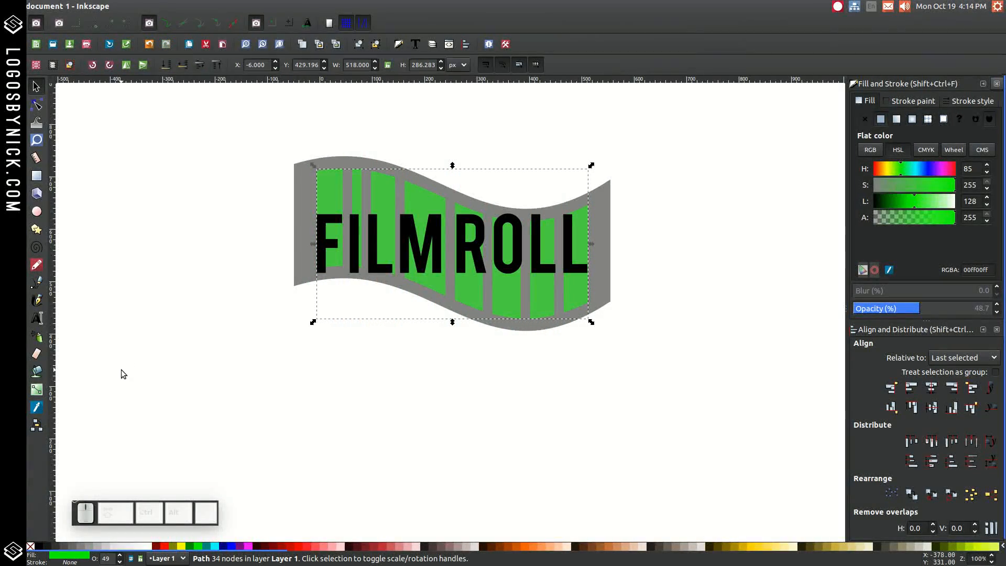
# Move the "FILM ROLL" text straight down to the empty area below the wavy banner.
pyautogui.click(514, 248)
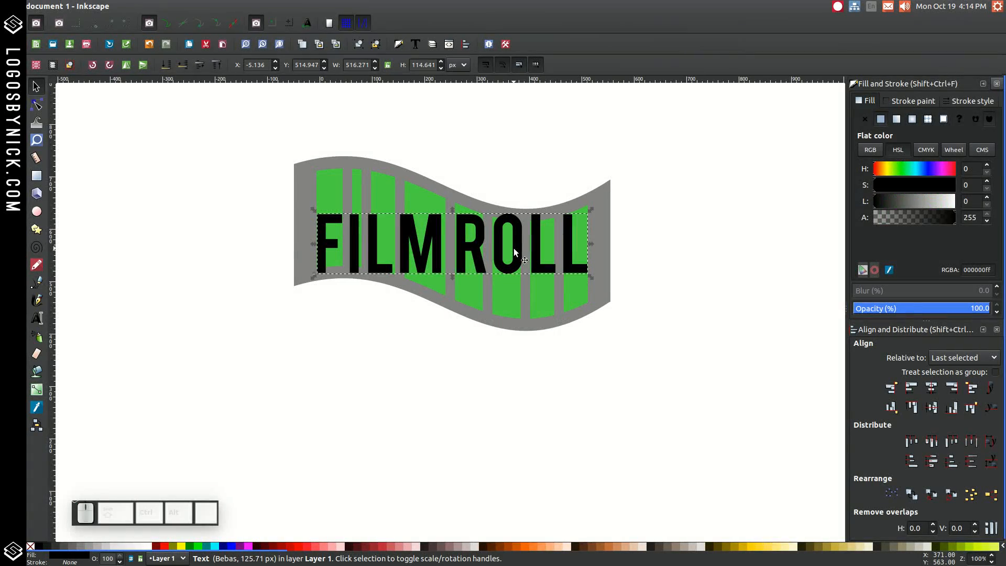
pyautogui.press('ctrl')
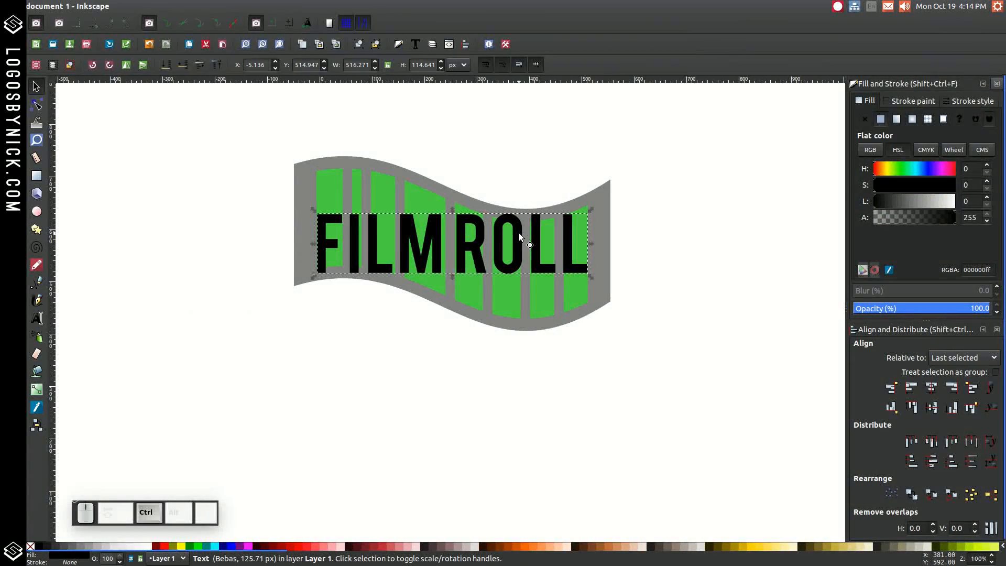
pyautogui.moveTo(519, 234); pyautogui.dragTo(523, 391)
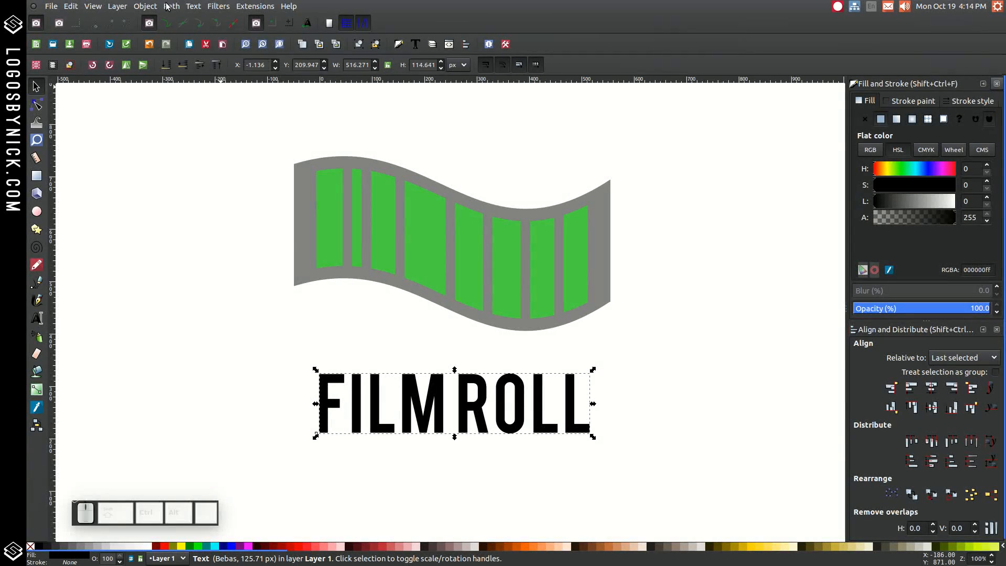
# Convert the "FILM ROLL" text to paths and ungroup it into individual letters.
pyautogui.click(168, 7)
pyautogui.click(178, 17)
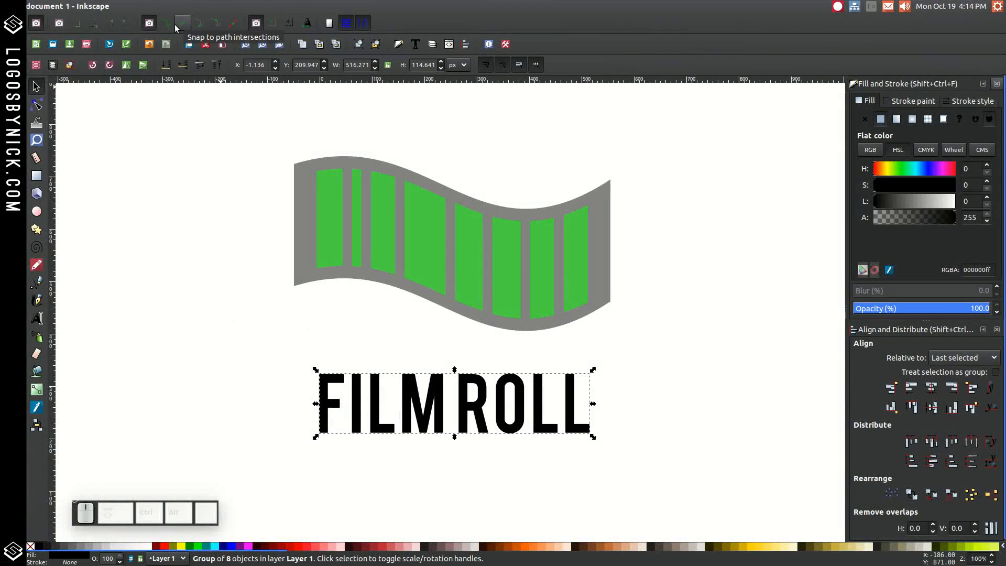
pyautogui.click(376, 44)
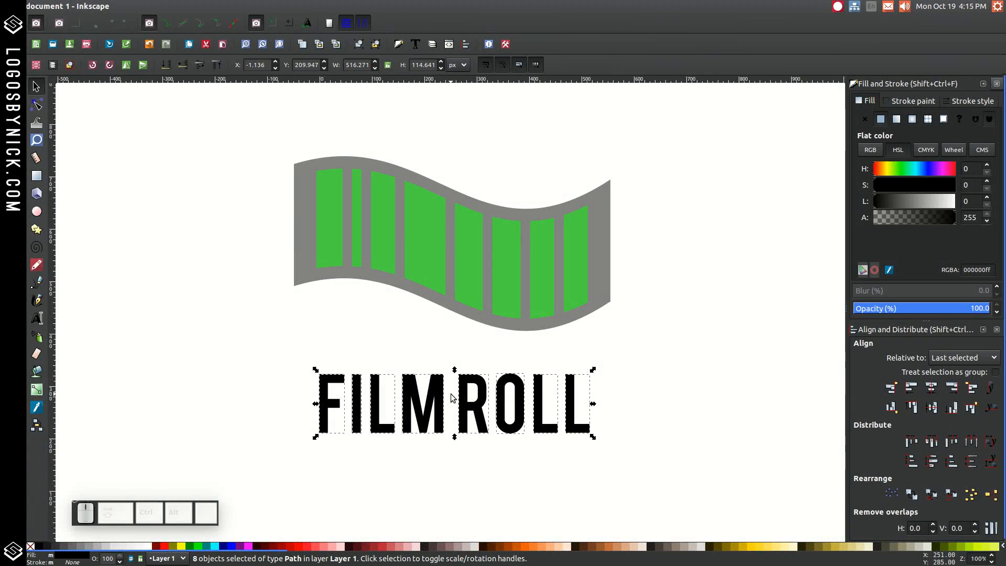
# Set the letters' opacity to about 50% and fill them red, leaving nothing selected.
pyautogui.moveTo(921, 312); pyautogui.dragTo(913, 312)
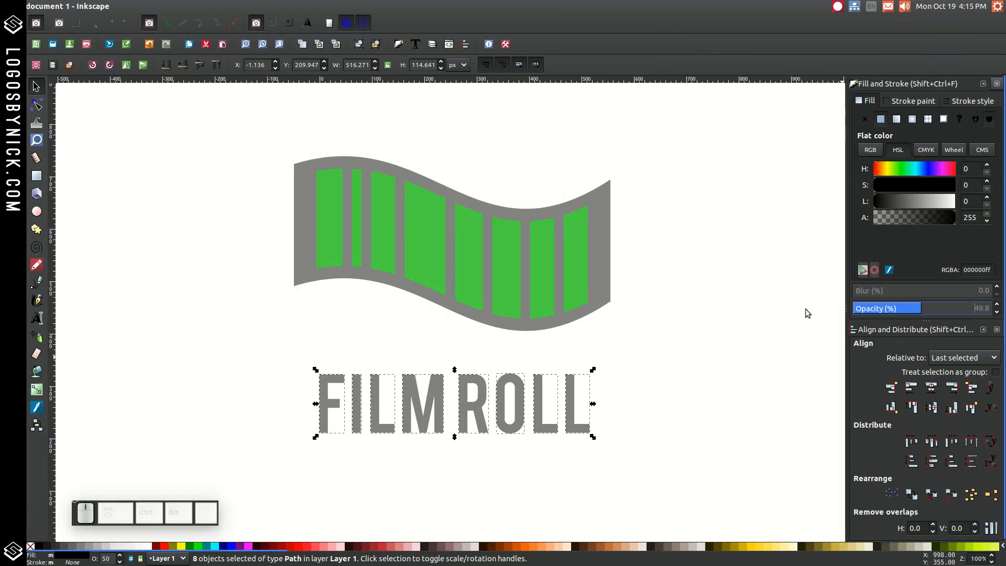
pyautogui.click(164, 547)
pyautogui.scroll(4, 256, 332)
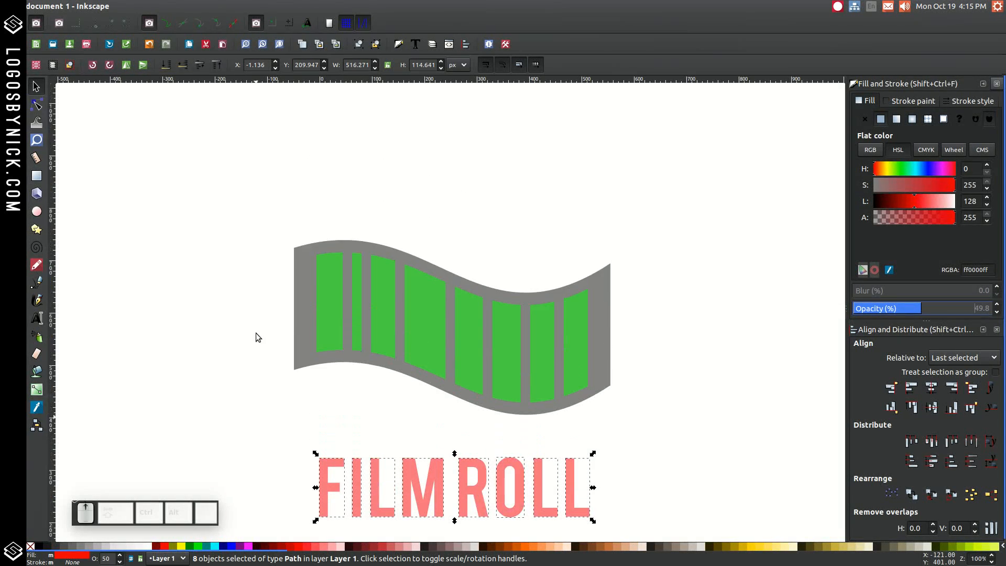
pyautogui.click(123, 303)
# Enable snapping to cusp nodes and trace the first green panel with a closed four-corner Bezier outline starting at its upper-left corner.
pyautogui.click(36, 281)
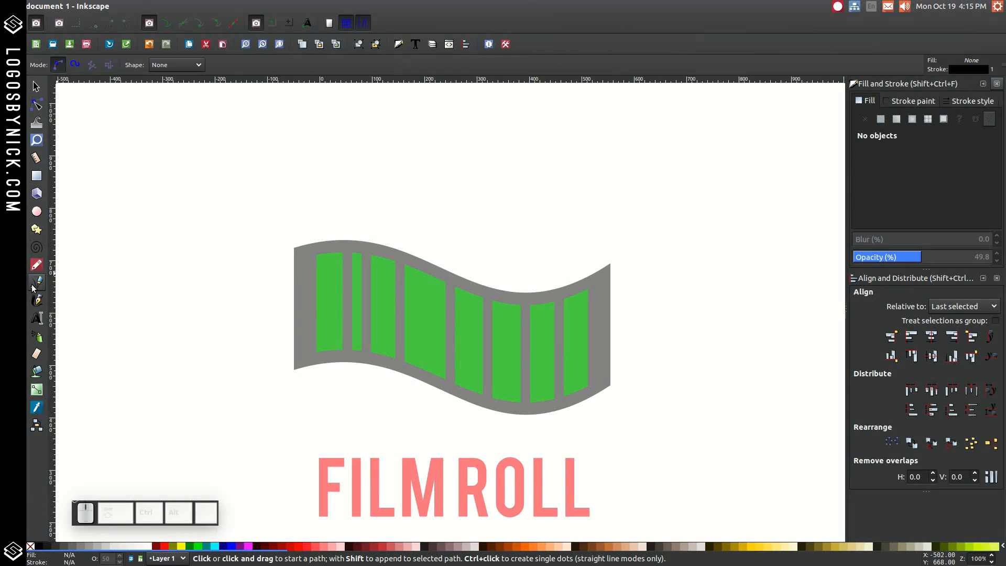
pyautogui.click(202, 27)
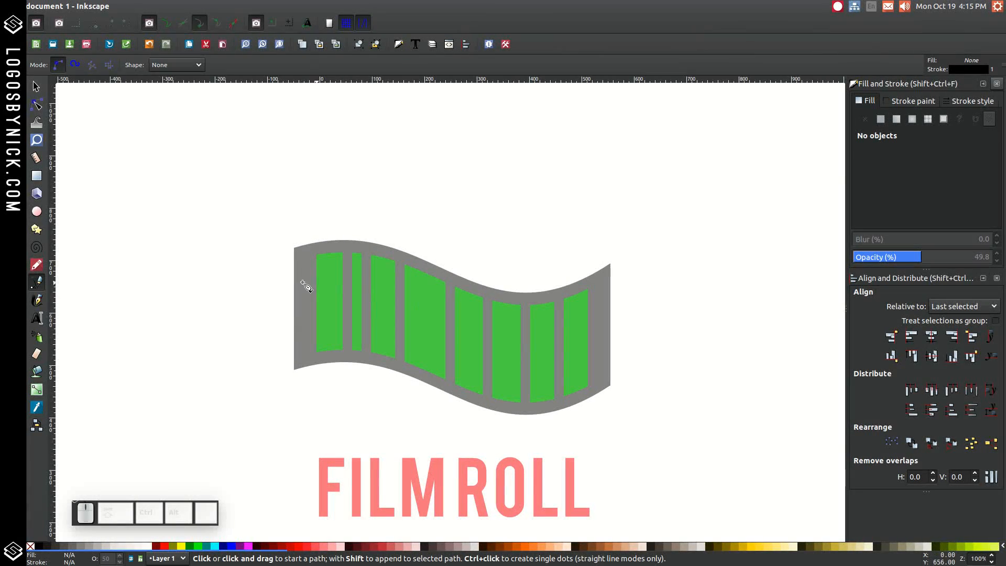
pyautogui.click(316, 255)
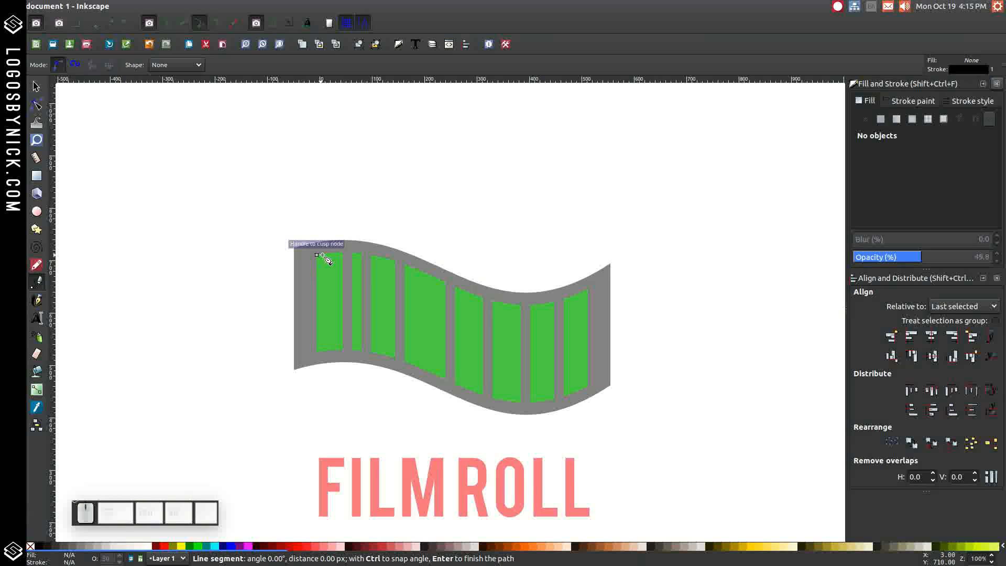
pyautogui.click(343, 256)
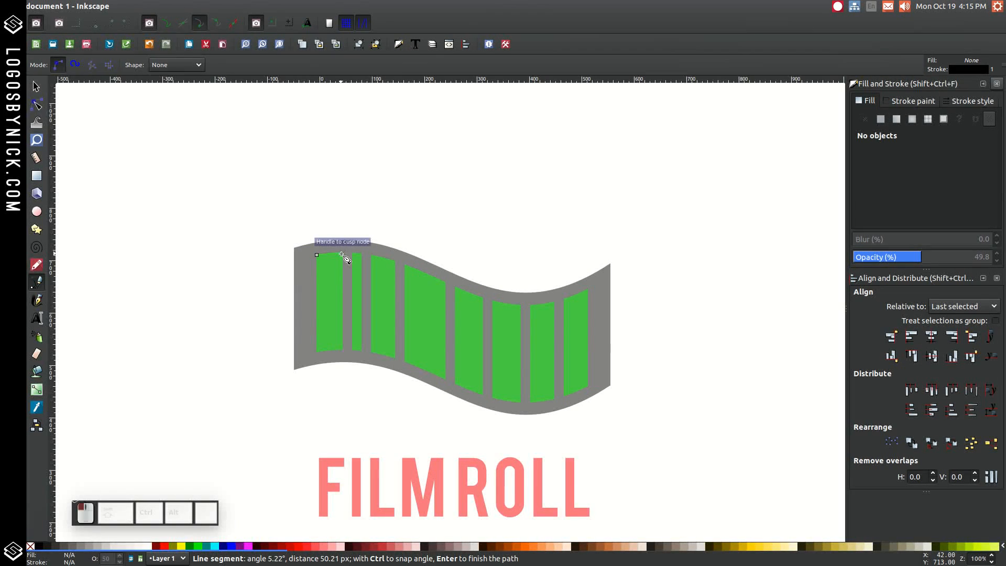
pyautogui.click(343, 351)
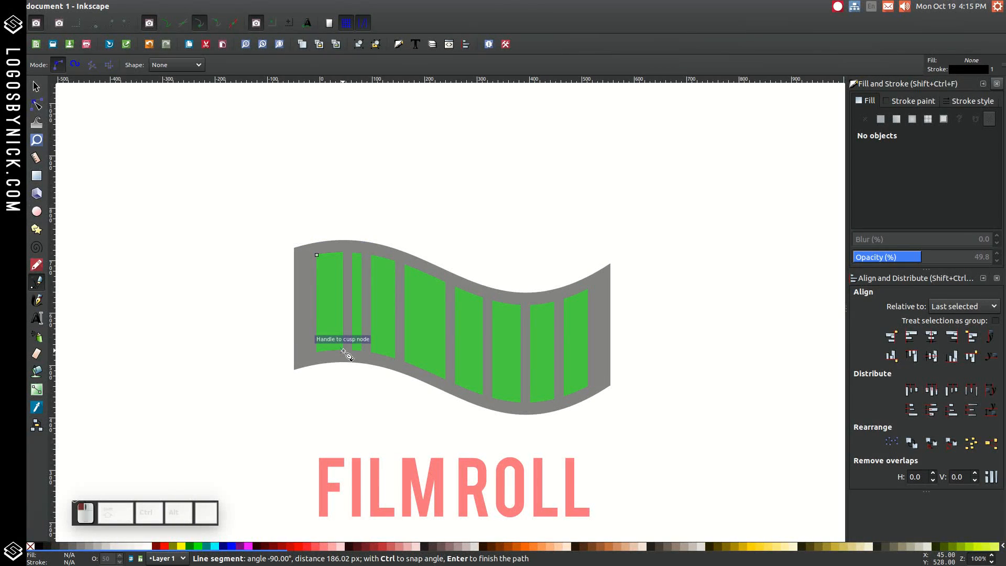
pyautogui.click(317, 352)
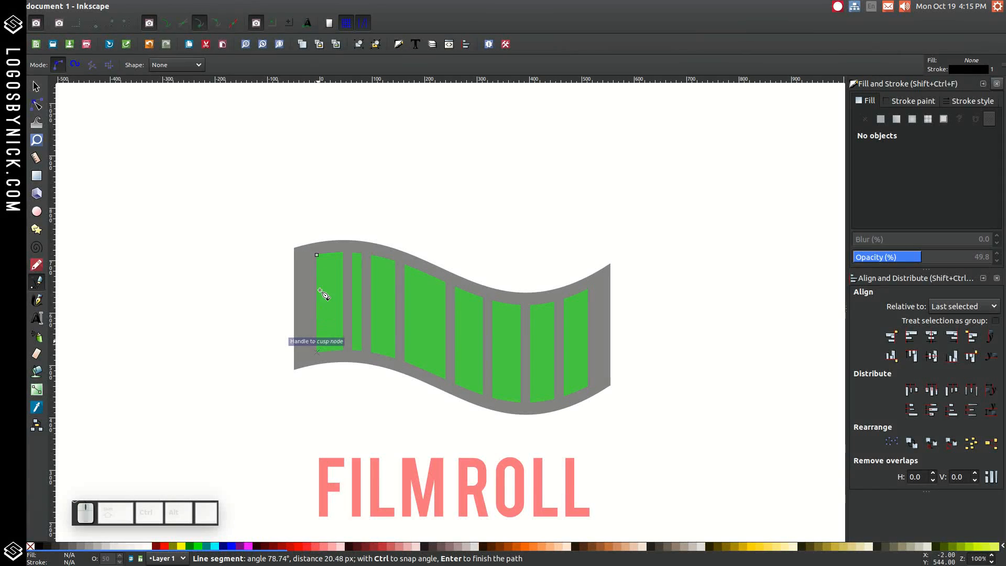
pyautogui.click(317, 255)
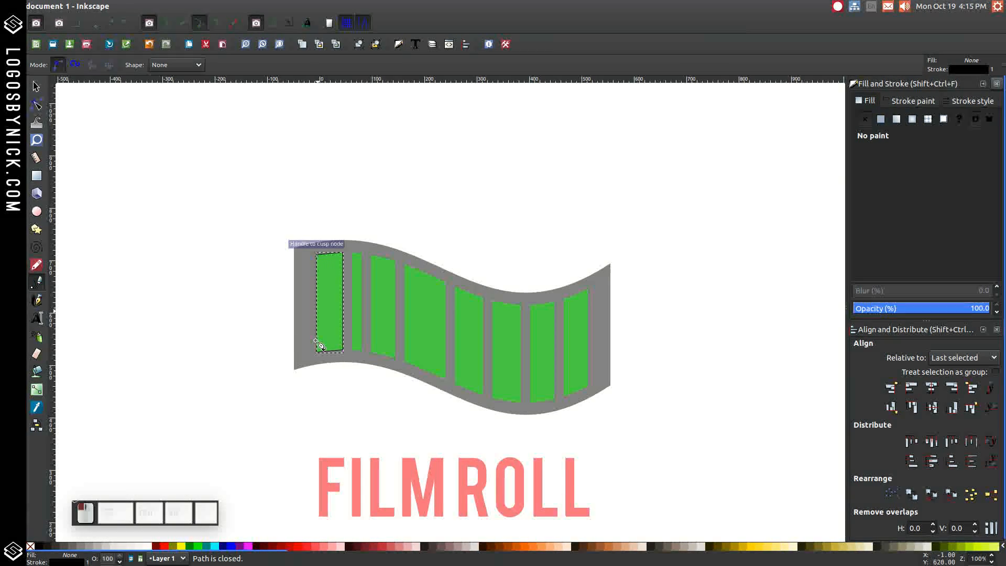
# Trace the narrow second green panel with a closed four-corner Bezier outline.
pyautogui.click(353, 253)
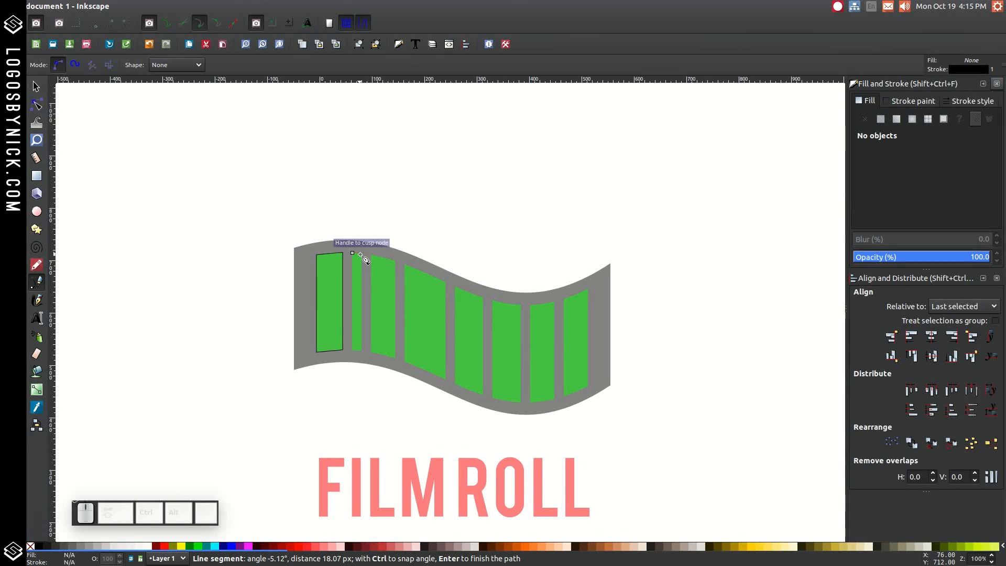
pyautogui.click(363, 352)
pyautogui.click(354, 350)
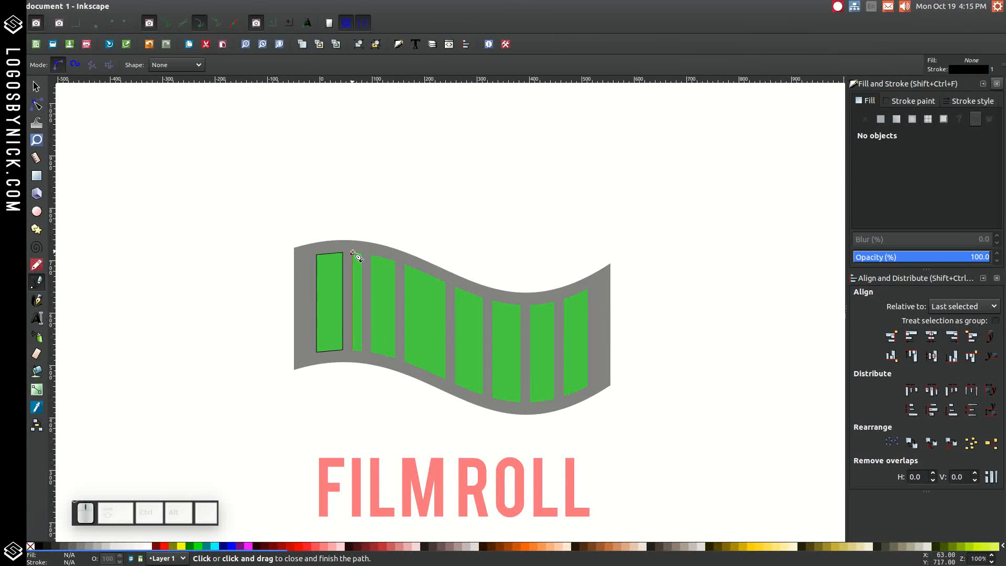
pyautogui.click(353, 254)
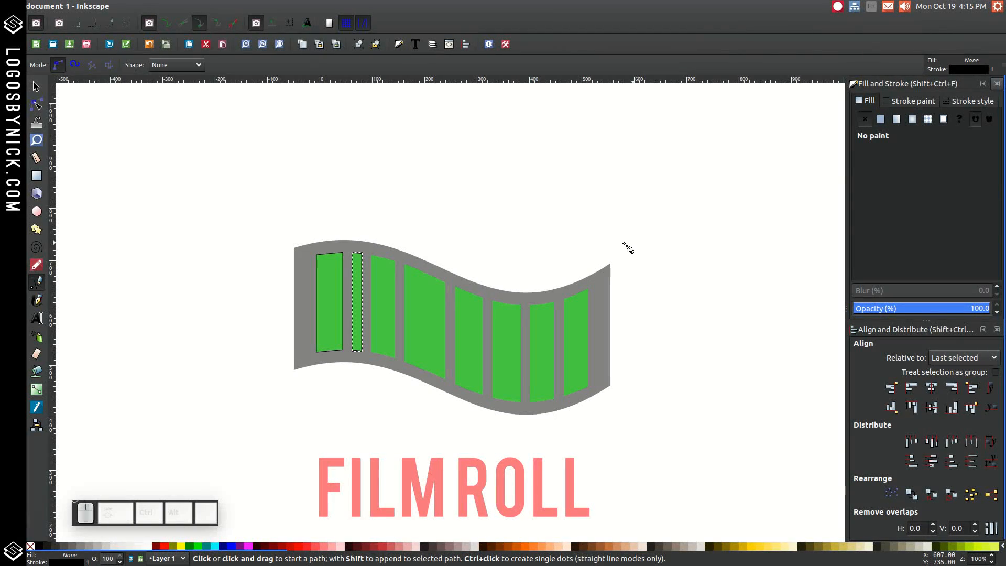
pyautogui.click(831, 7)
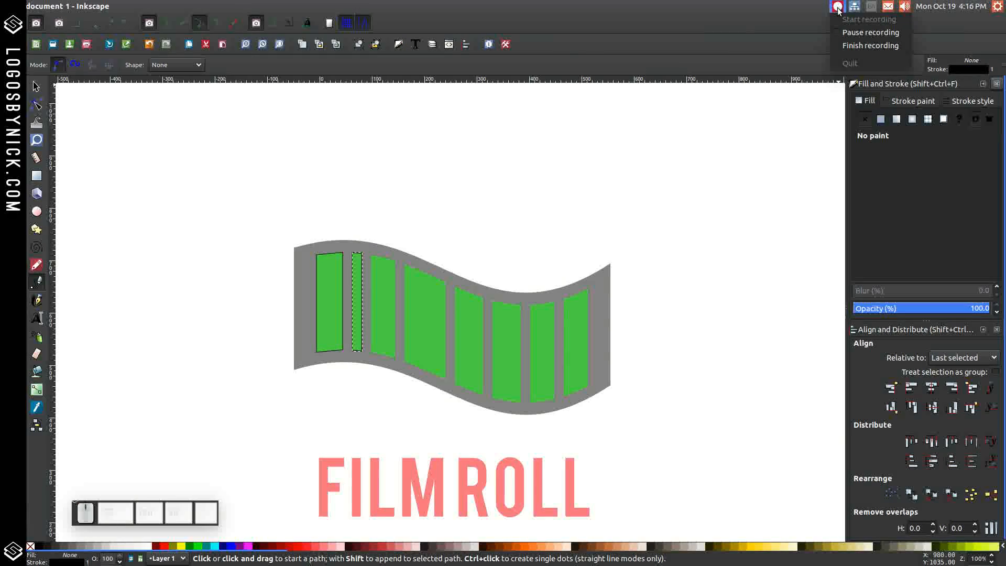
pyautogui.click(845, 32)
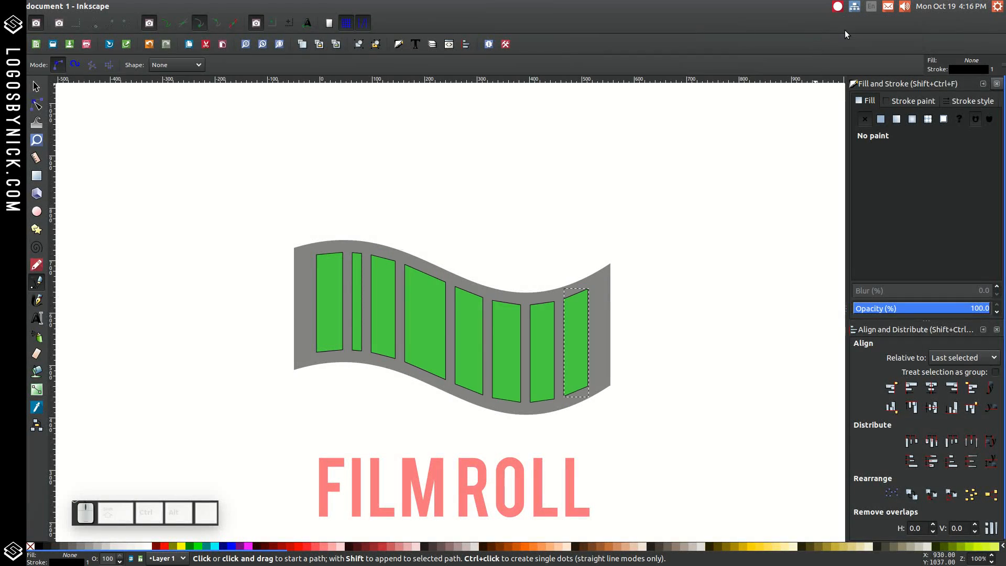
# Delete the green panel shape beneath the traced outlines on the banner.
pyautogui.click(36, 86)
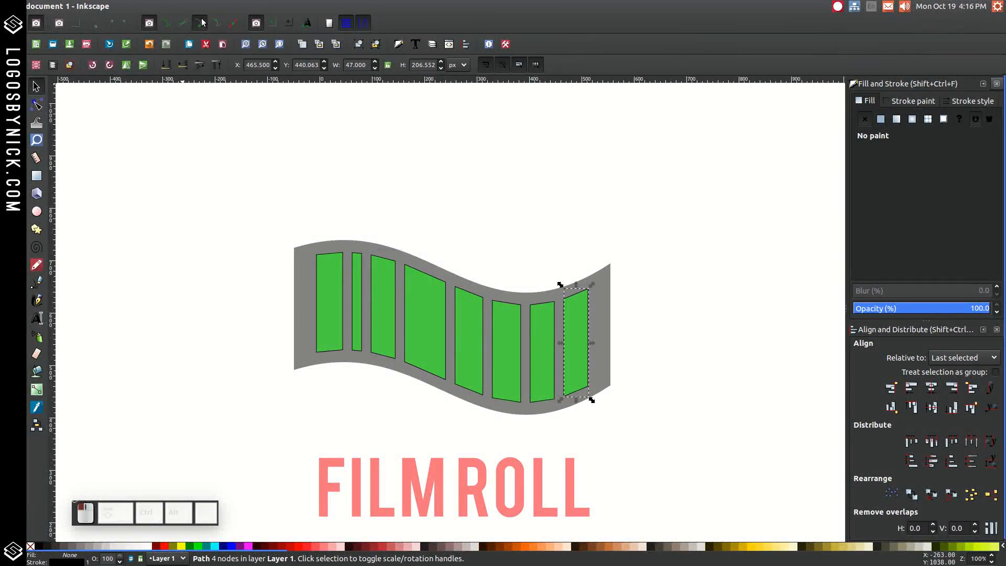
pyautogui.click(330, 283)
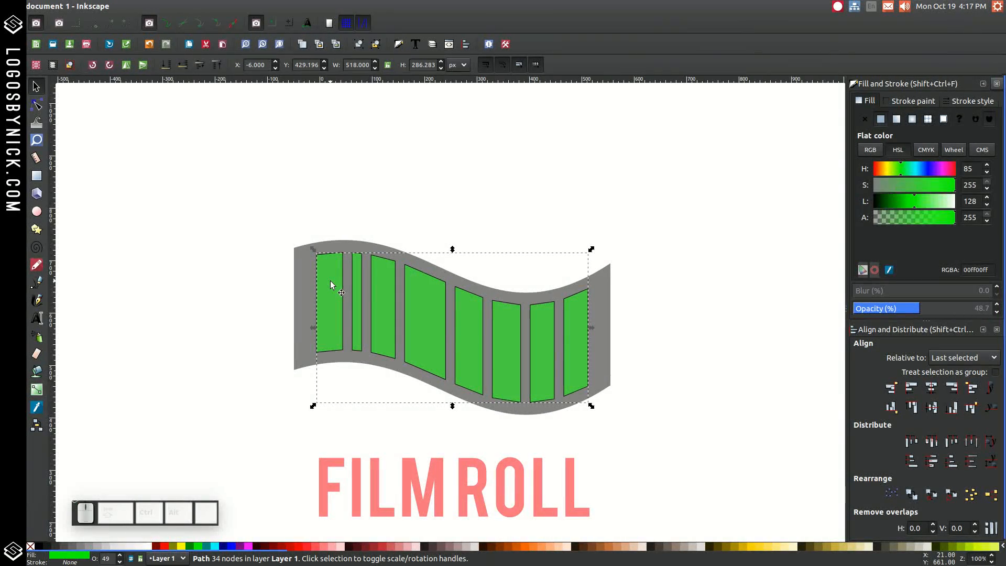
pyautogui.press('Delete')
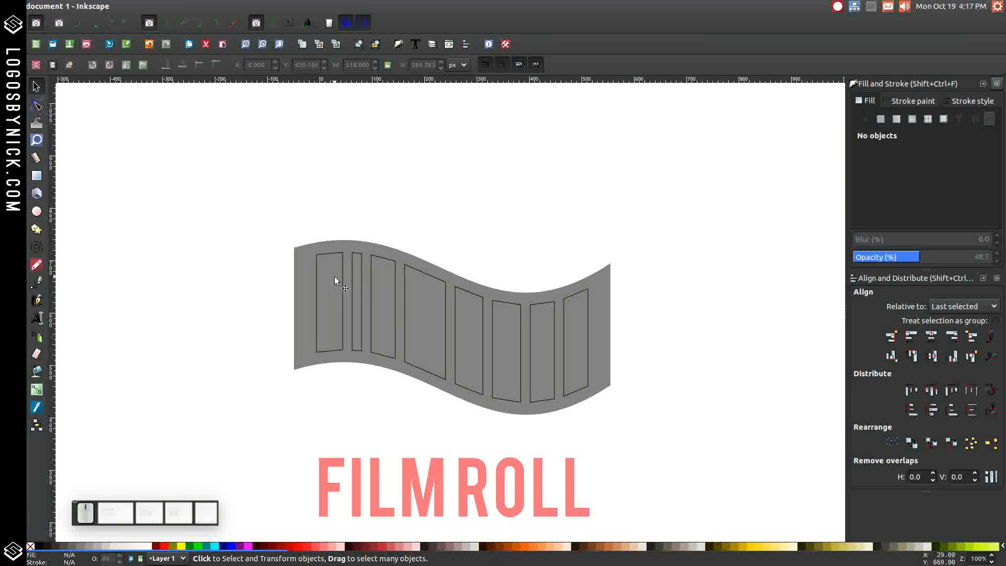
# Warp the letter F into the first traced outline on the banner with the Envelope path extension.
pyautogui.scroll(-4, 334, 278)
pyautogui.click(328, 392)
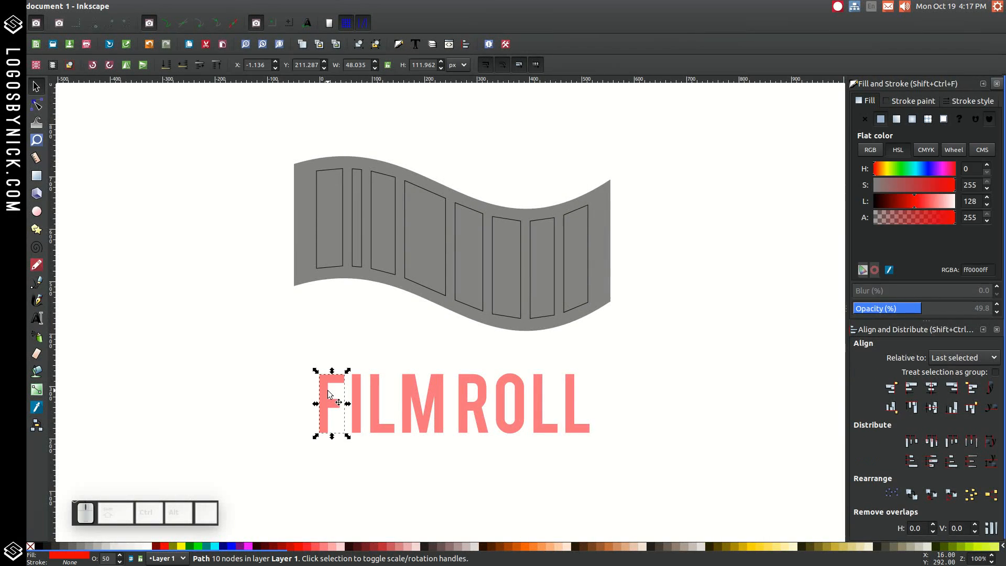
pyautogui.scroll(3, 252, 337)
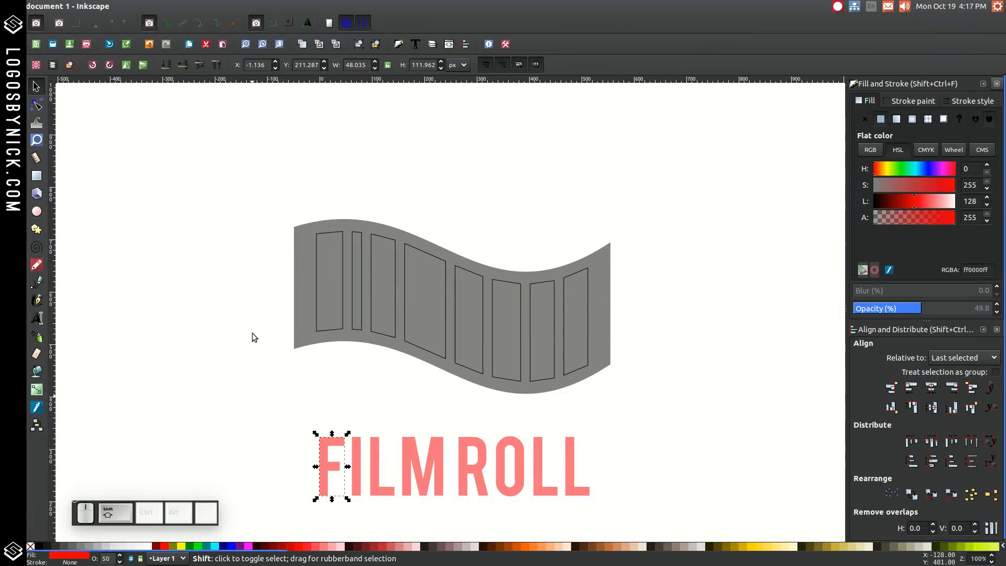
pyautogui.keyDown('shift'); pyautogui.click(317, 231); pyautogui.keyUp('shift')
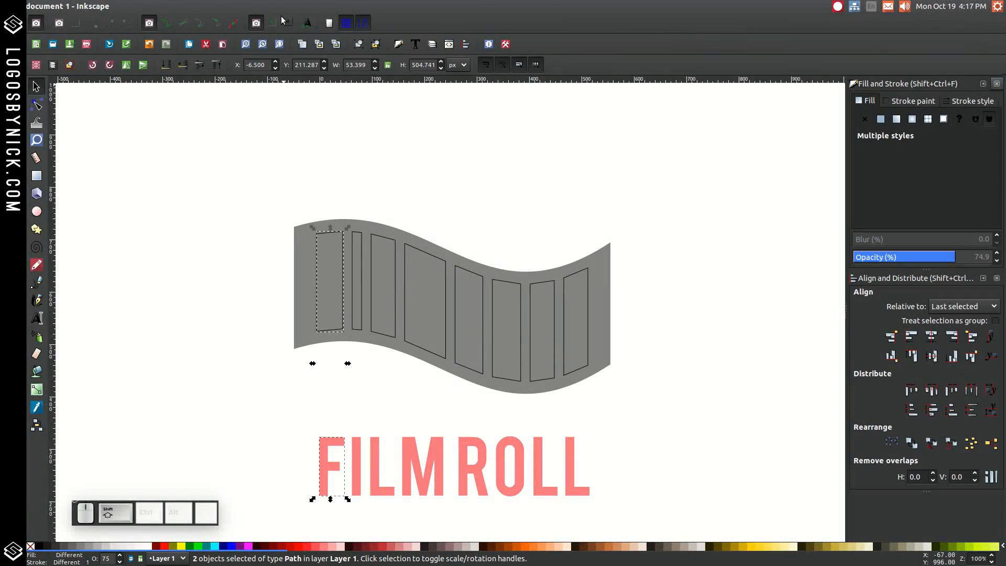
pyautogui.click(248, 5)
pyautogui.moveTo(304, 145)
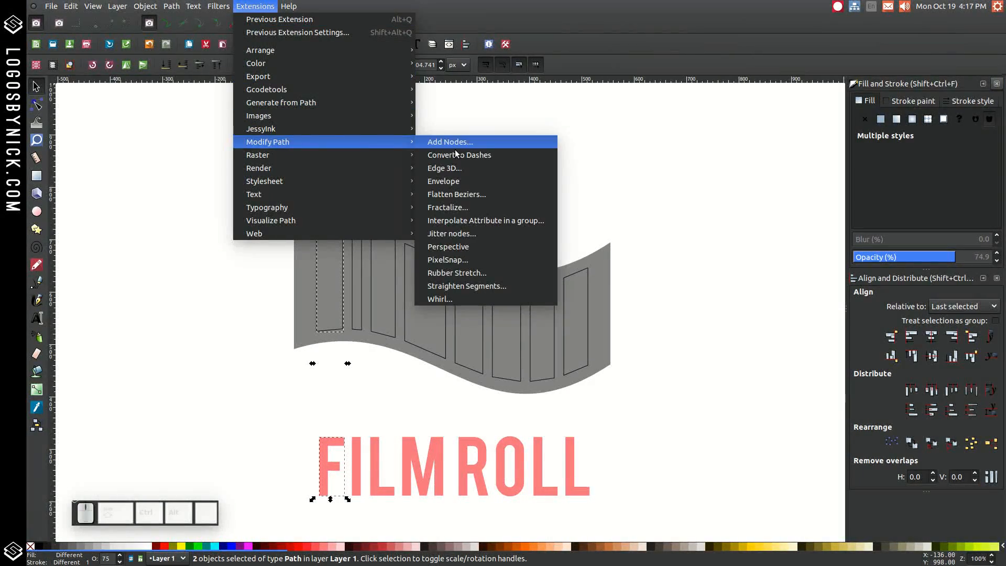
pyautogui.click(447, 181)
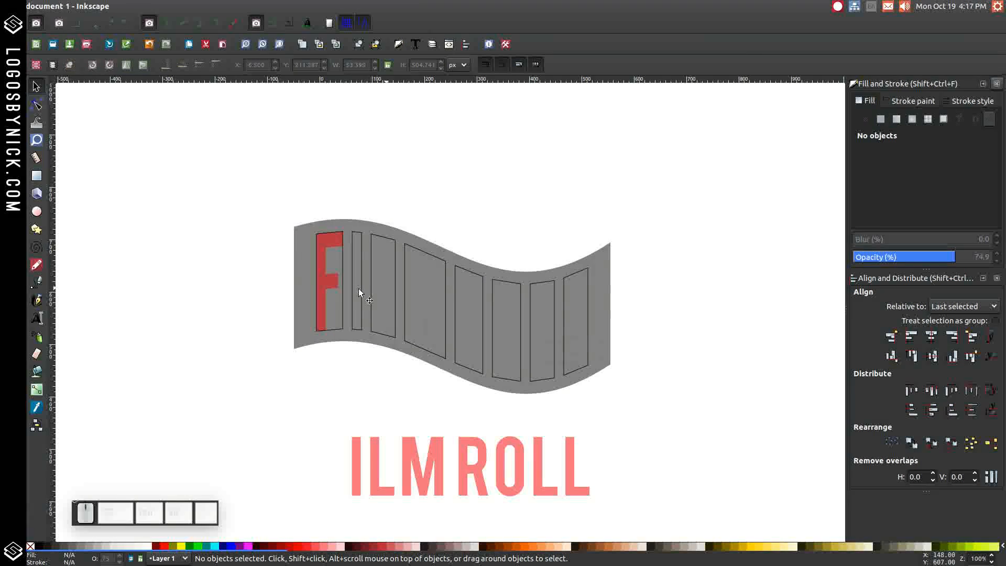
# Warp the letter I into the narrow second outline on the banner with the Envelope path extension.
pyautogui.click(355, 454)
pyautogui.keyDown('shift'); pyautogui.click(352, 236); pyautogui.keyUp('shift')
pyautogui.click(257, 6)
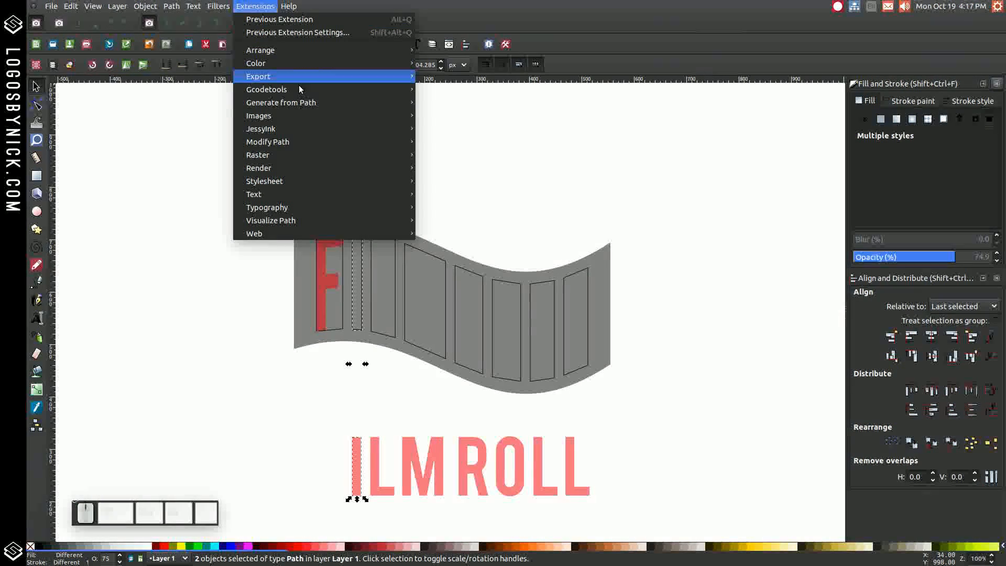
pyautogui.moveTo(324, 140)
pyautogui.click(456, 181)
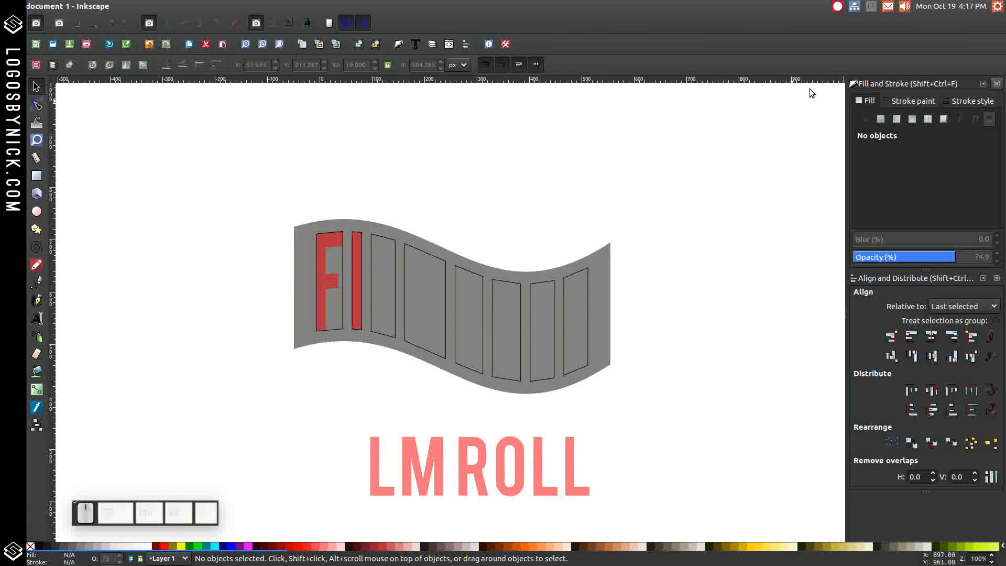
pyautogui.click(839, 7)
pyautogui.click(841, 29)
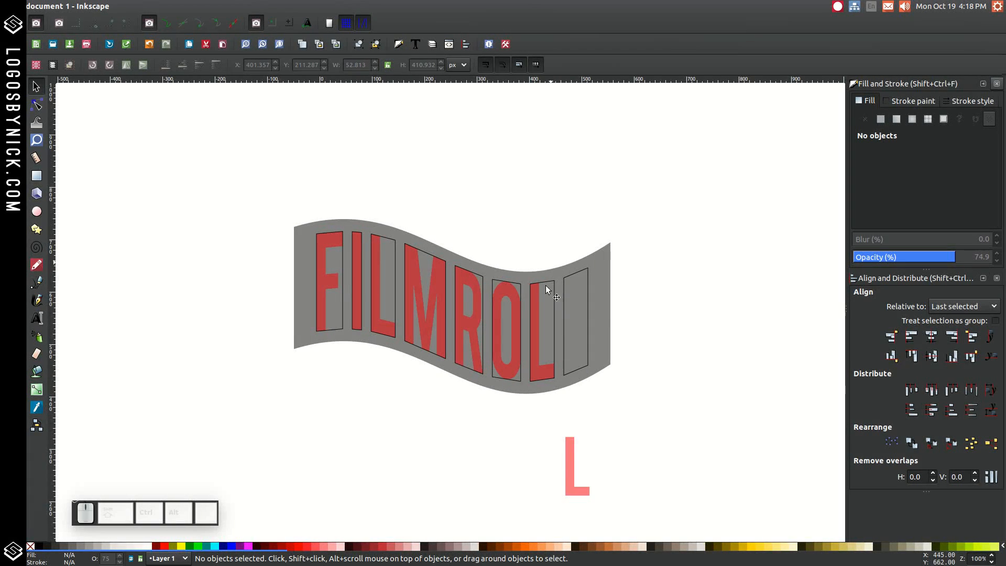
# Warp the remaining letter L into the last outline on the banner with the Envelope path extension.
pyautogui.click(568, 455)
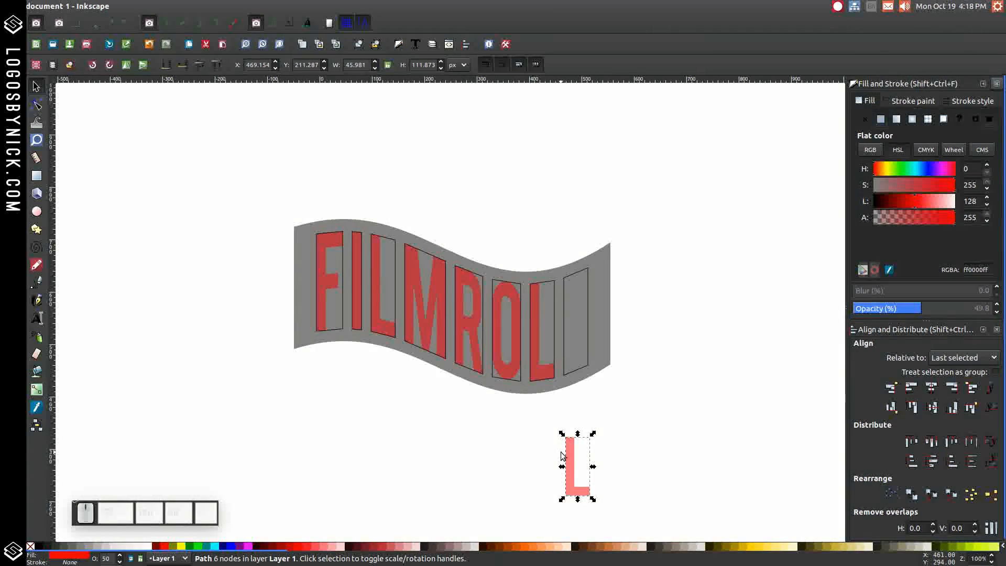
pyautogui.keyDown('shift'); pyautogui.click(588, 277); pyautogui.keyUp('shift')
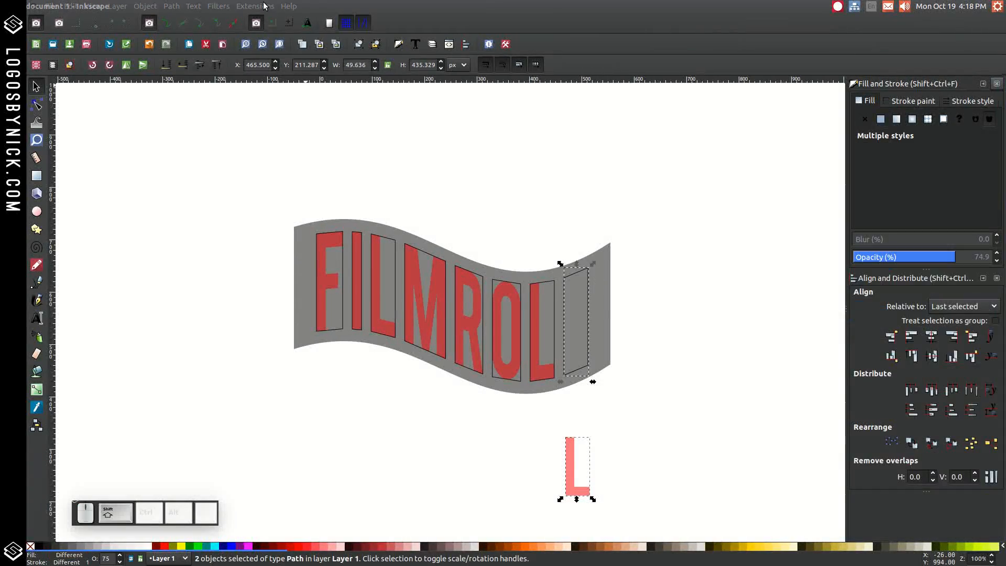
pyautogui.click(265, 6)
pyautogui.moveTo(288, 141)
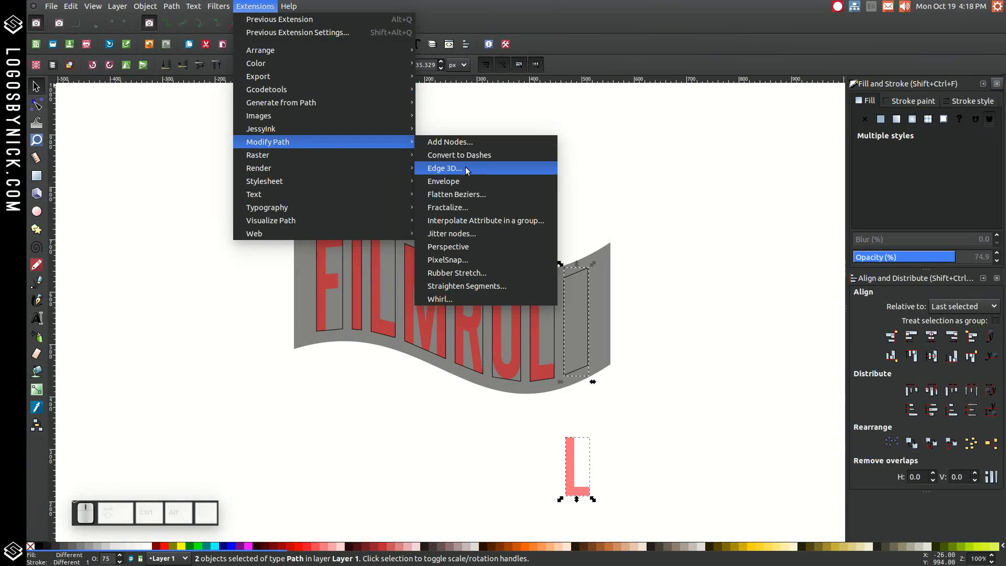
pyautogui.click(454, 181)
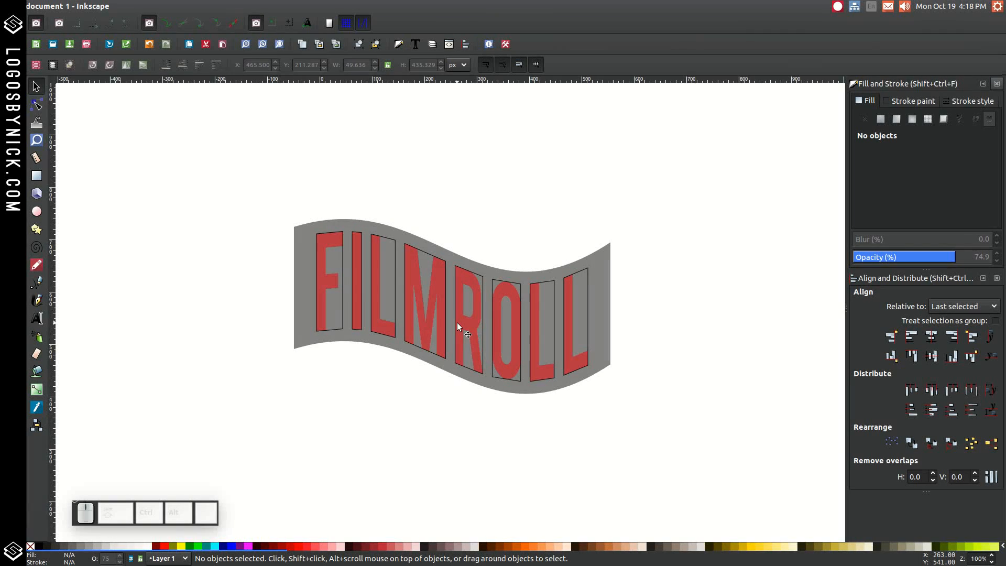
# Delete the seven traced outlines around the letters I, L, M, R, O, L and L, keeping the warped letters.
pyautogui.click(589, 274)
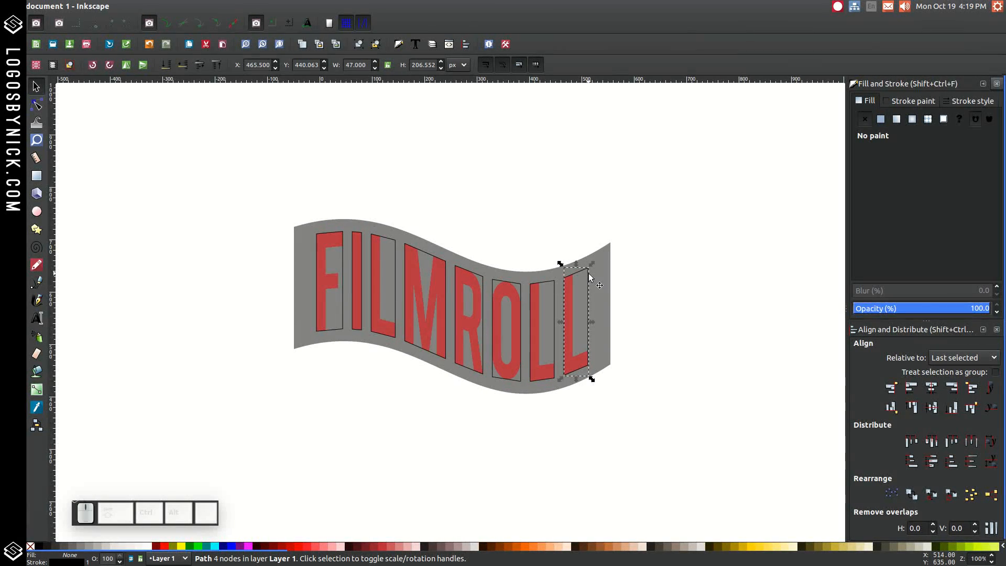
pyautogui.press('Delete')
pyautogui.click(550, 285)
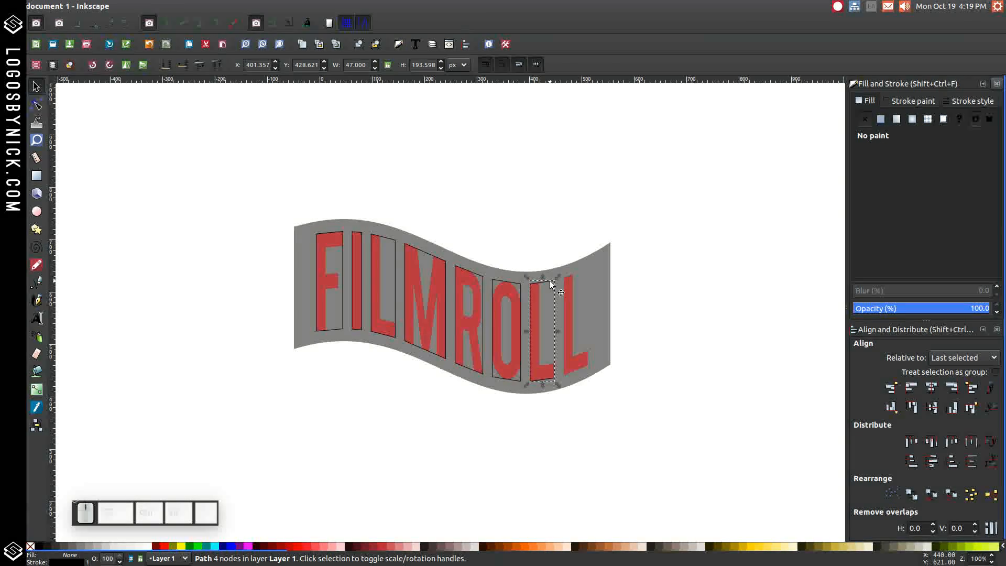
pyautogui.press('Delete')
pyautogui.click(521, 285)
pyautogui.press('Delete')
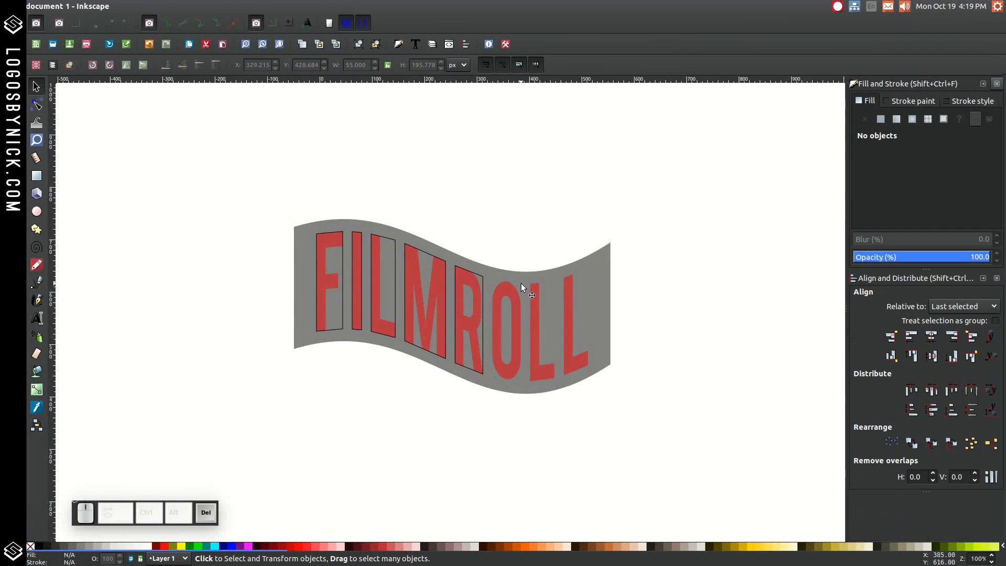
pyautogui.click(483, 274)
pyautogui.press('Delete')
pyautogui.click(423, 249)
pyautogui.press('Delete')
pyautogui.click(395, 241)
pyautogui.press('Delete')
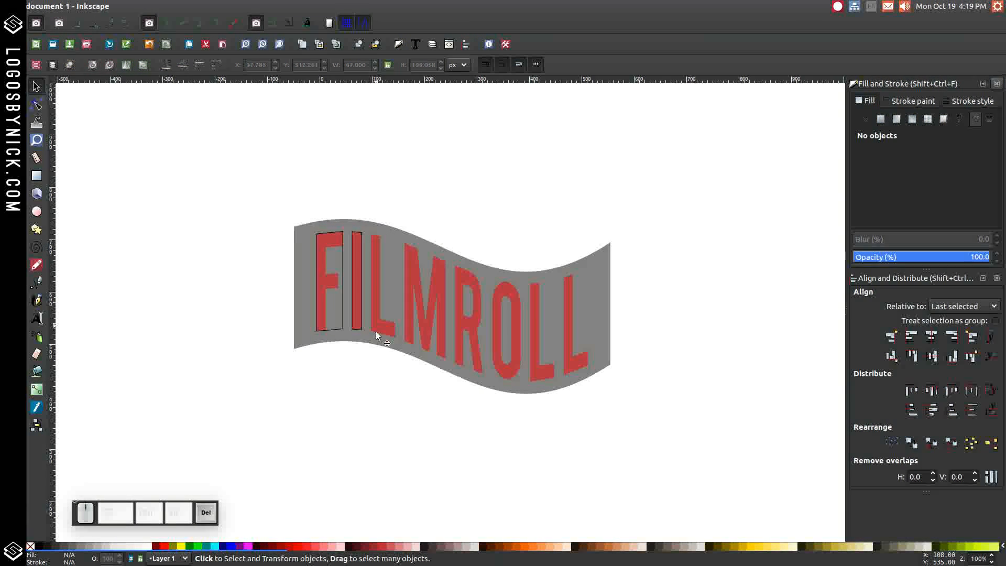
pyautogui.click(350, 329)
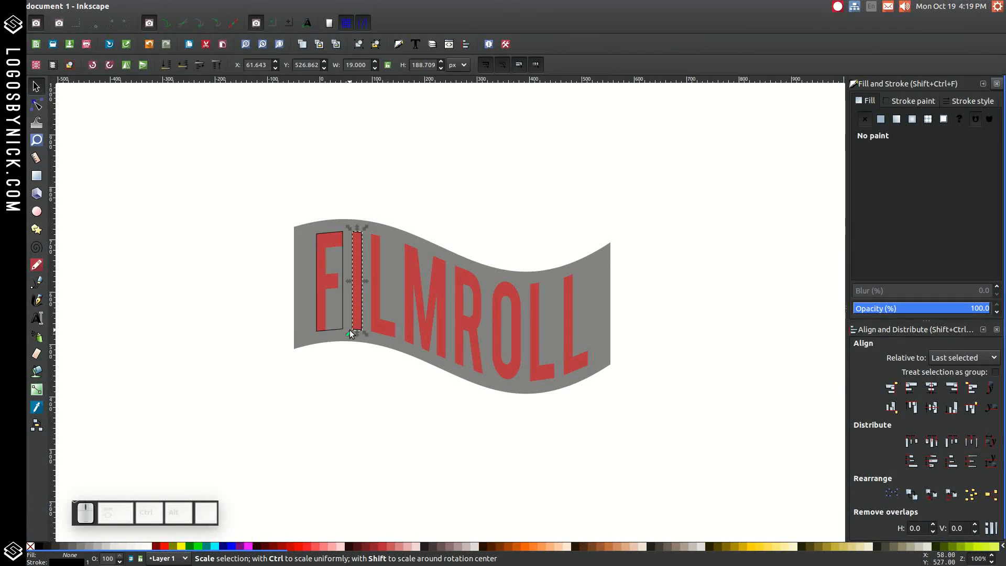
pyautogui.press('Delete')
pyautogui.click(331, 278)
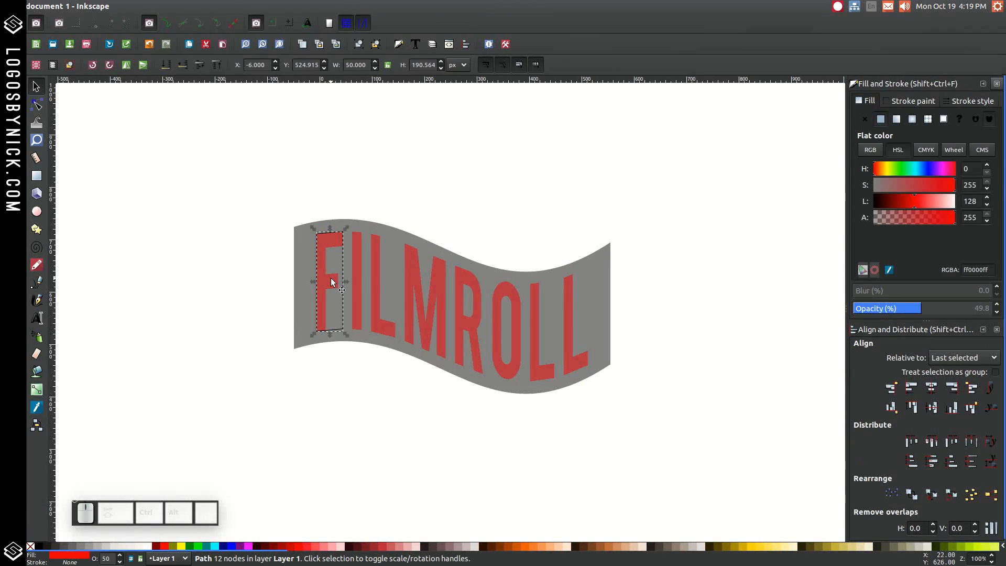
pyautogui.press('Delete')
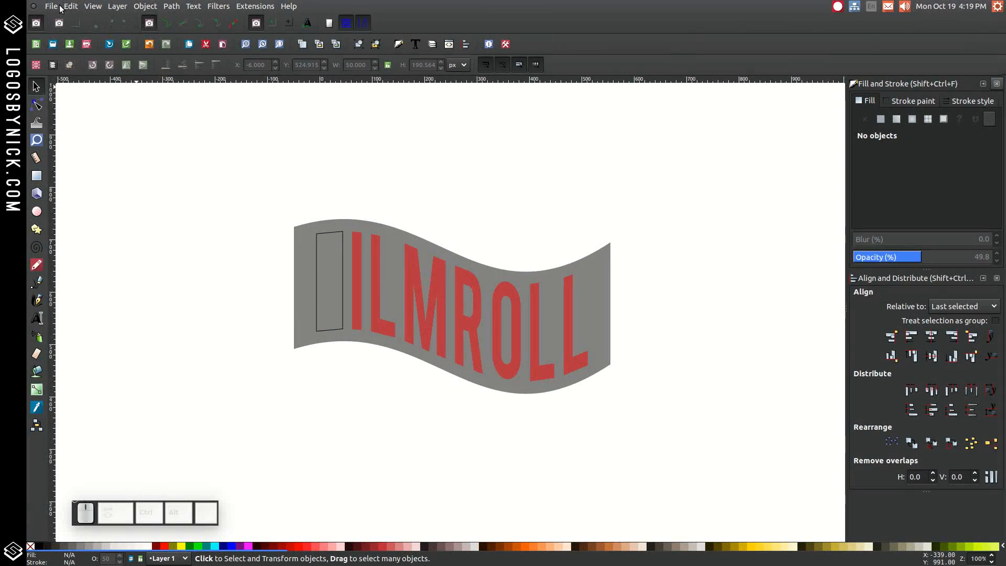
pyautogui.click(51, 5)
pyautogui.click(70, 6)
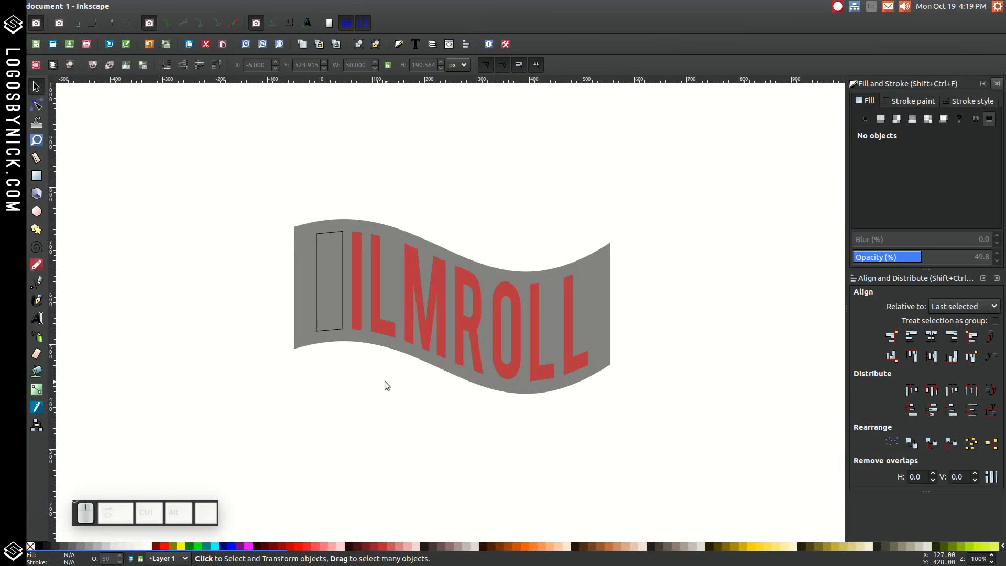
pyautogui.hotkey('ctrl', 'z')
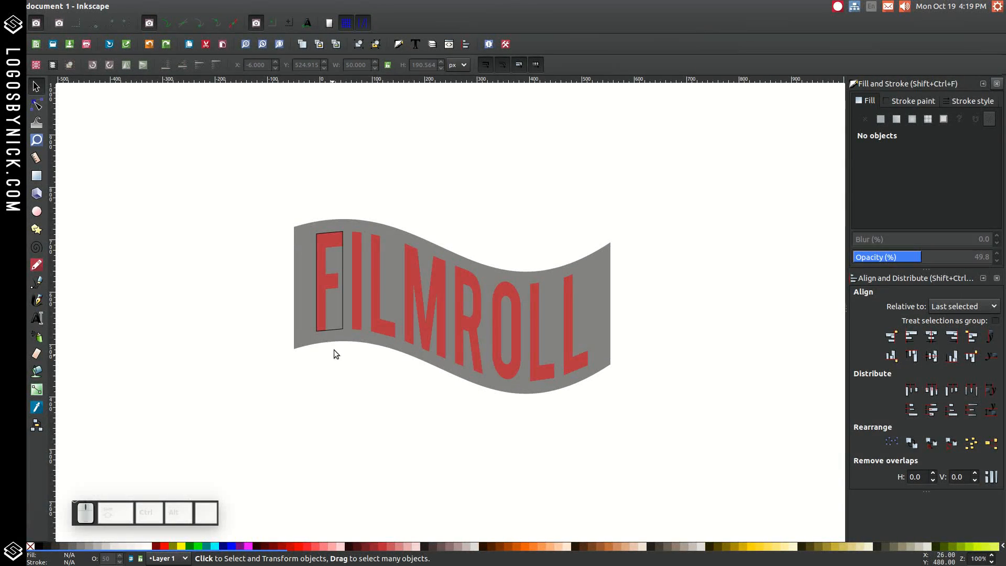
# Delete the traced outline around the letter F and leave nothing selected.
pyautogui.click(344, 325)
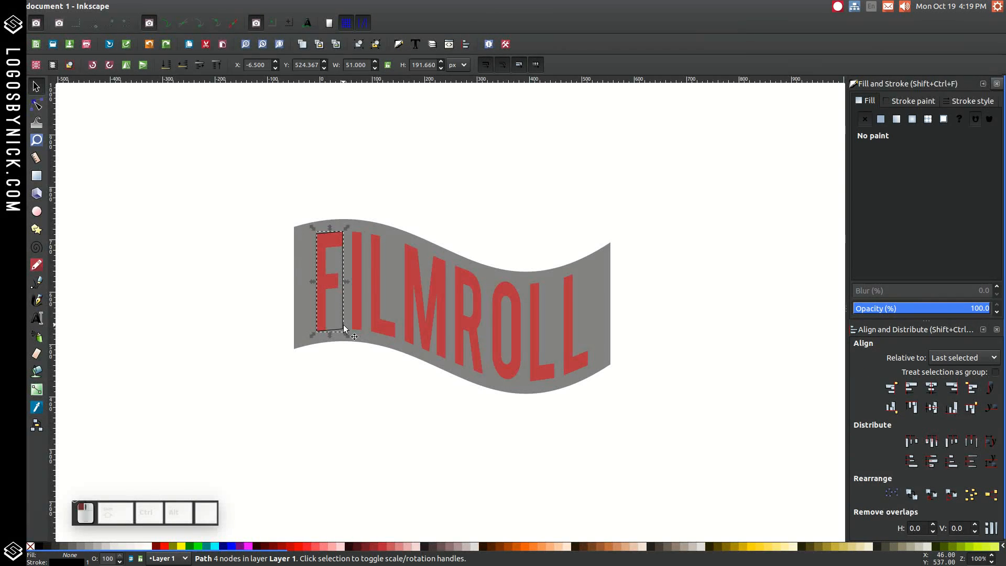
pyautogui.press('Escape')
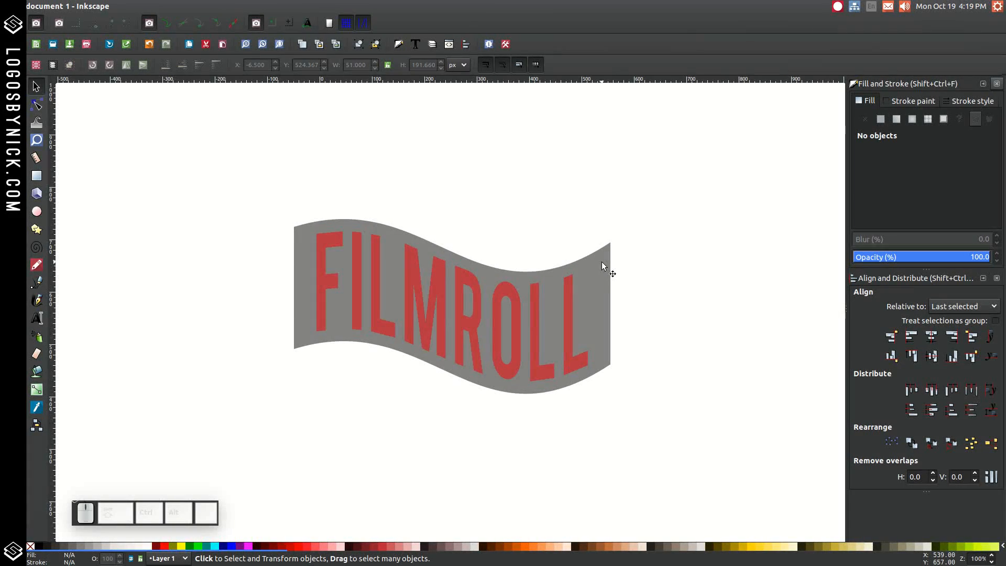
# Unite all eight warped letters, without the banner, into a single path with Union.
pyautogui.moveTo(312, 179)
pyautogui.mouseDown()
pyautogui.moveTo(359, 283)
pyautogui.moveTo(470, 388)
pyautogui.moveTo(598, 436)
pyautogui.mouseUp()
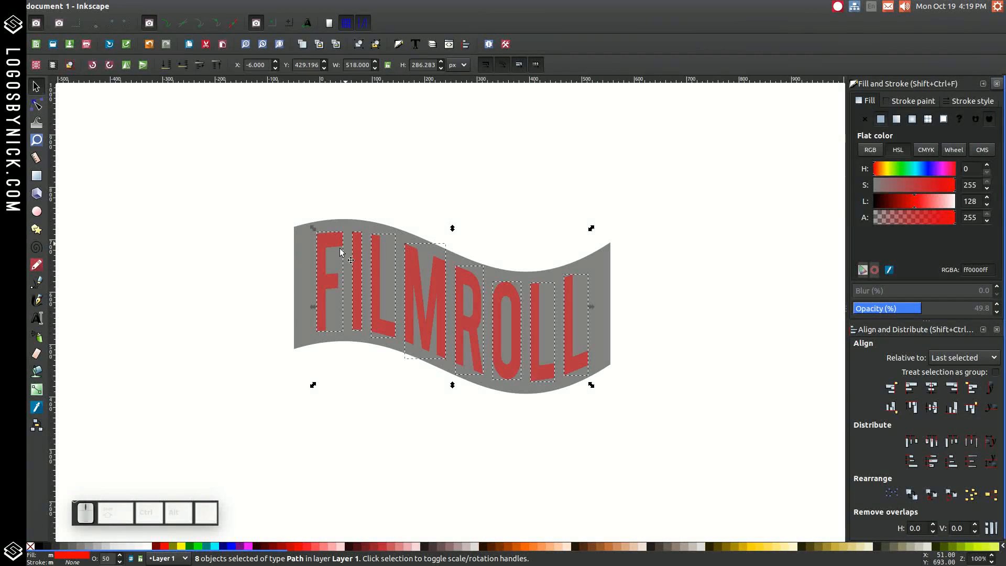
pyautogui.moveTo(694, 487); pyautogui.dragTo(252, 141)
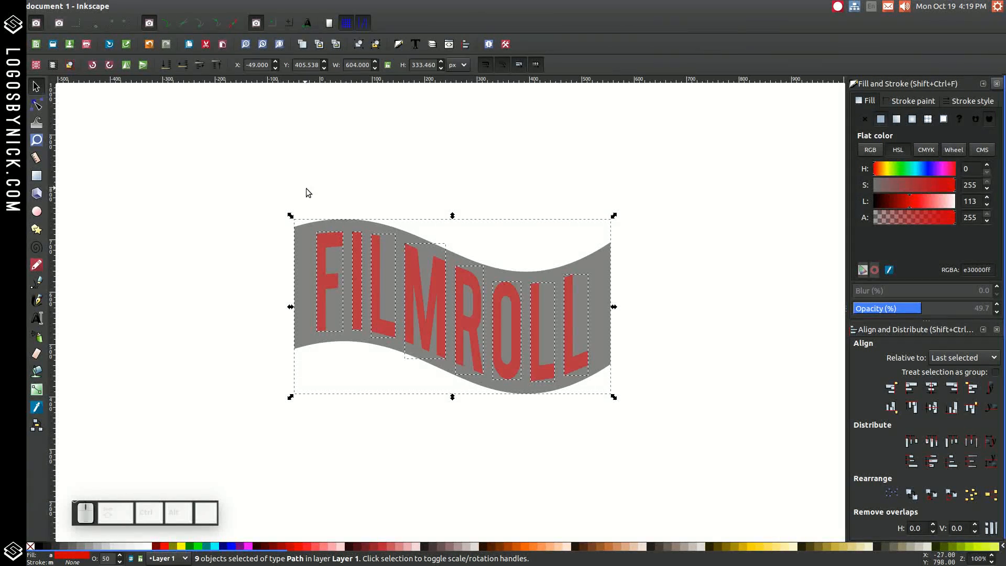
pyautogui.moveTo(310, 184); pyautogui.dragTo(597, 434)
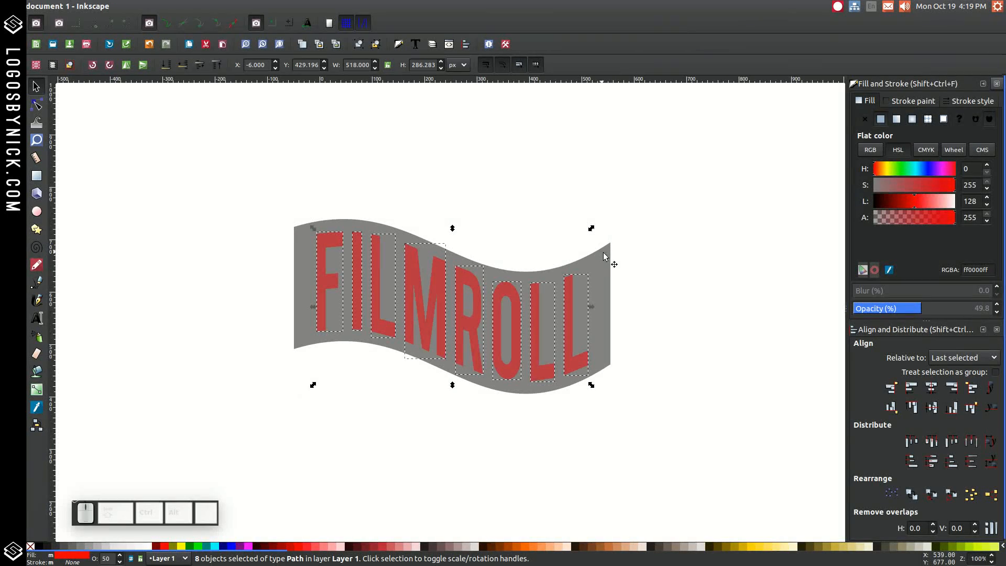
pyautogui.click(171, 6)
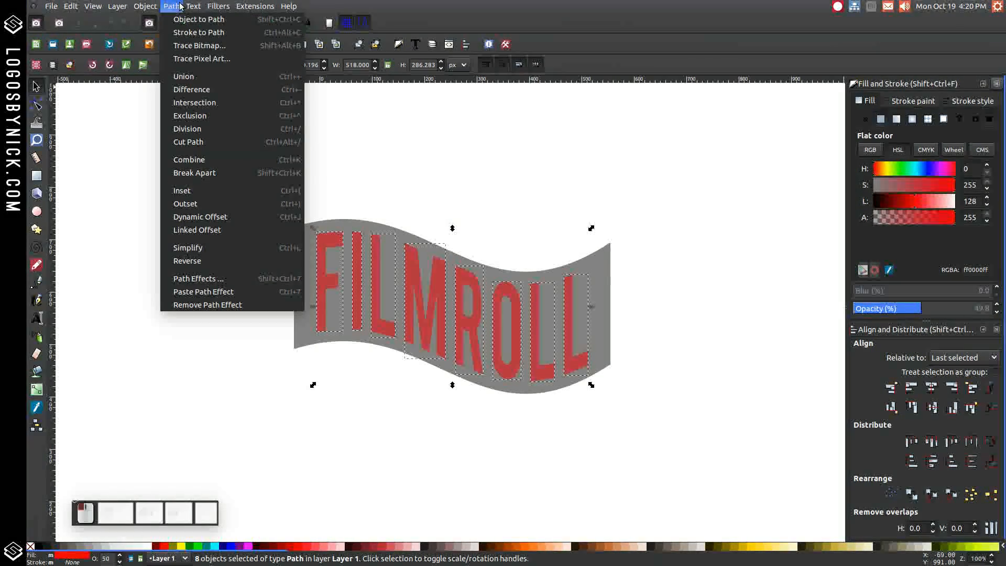
pyautogui.click(180, 74)
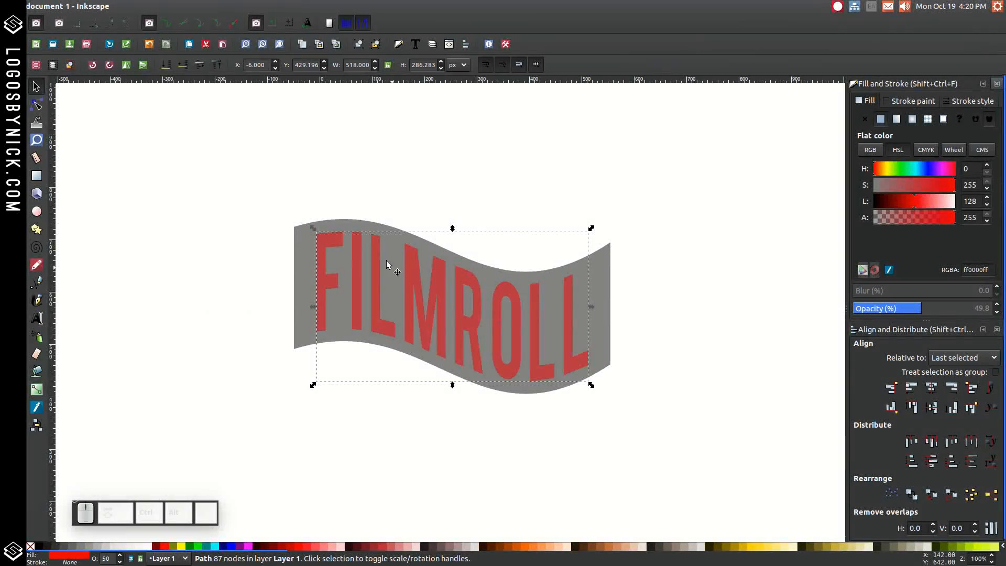
pyautogui.click(646, 293)
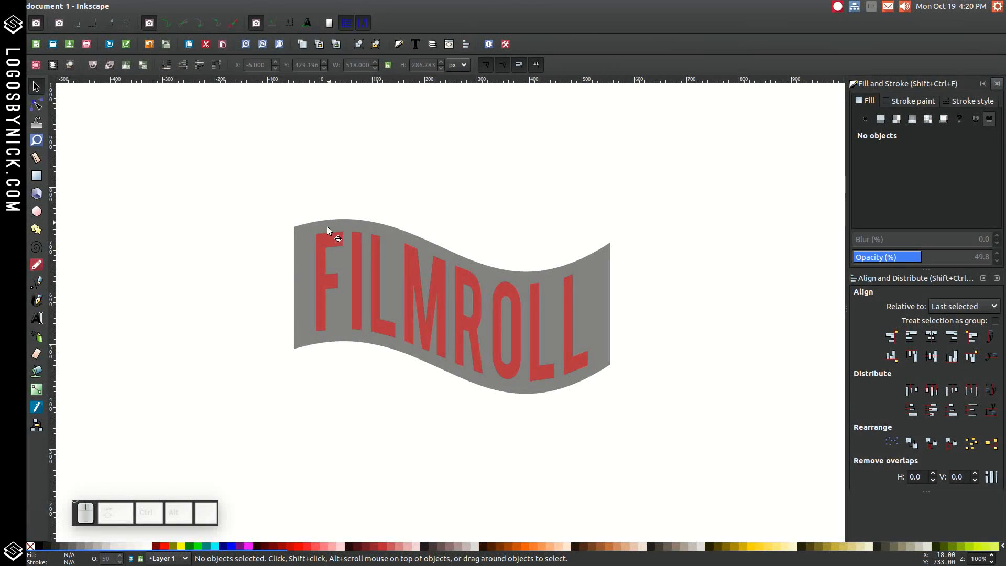
# Move the five nodes along the gray banner's upper edge straight up by about 45 px.
pyautogui.click(610, 265)
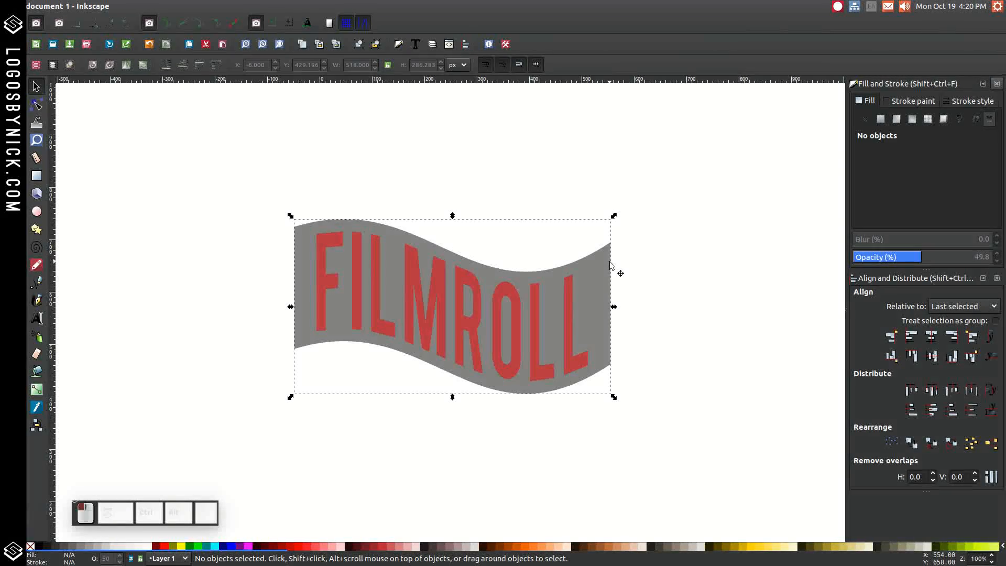
pyautogui.click(37, 106)
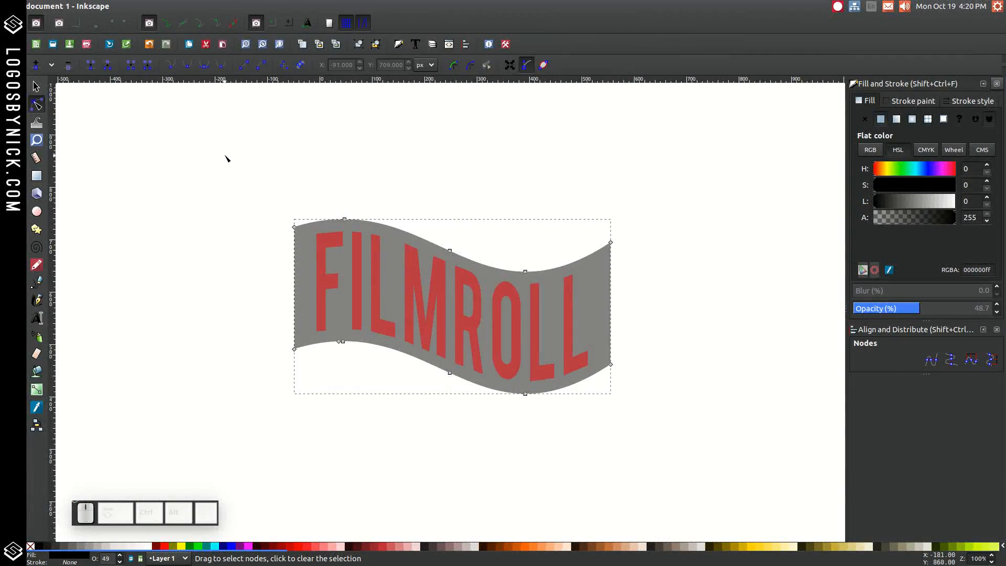
pyautogui.moveTo(217, 154); pyautogui.dragTo(693, 297)
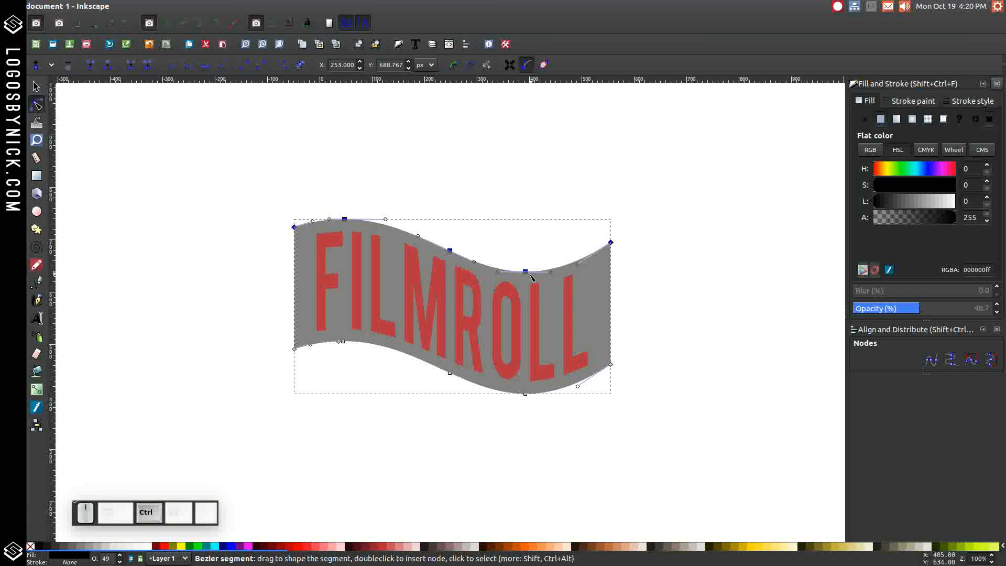
pyautogui.moveTo(527, 272); pyautogui.dragTo(530, 251)
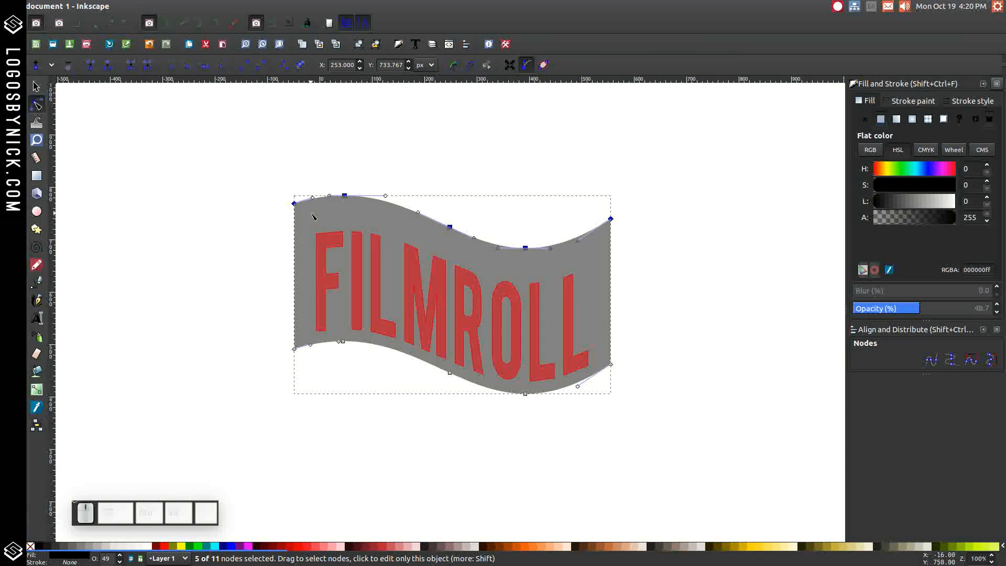
# Center the gray banner vertically on the united lettering, using the last selected object as reference.
pyautogui.click(35, 87)
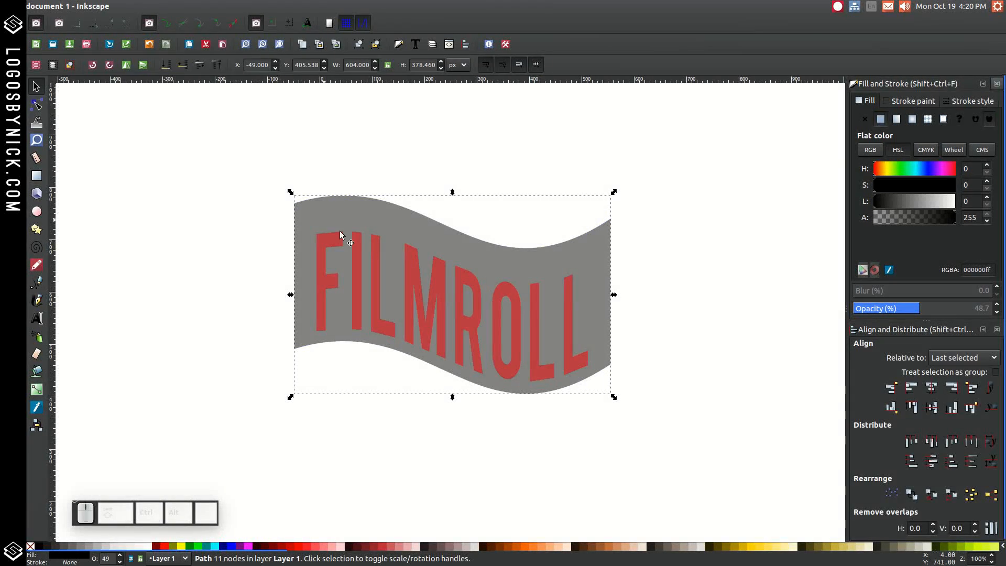
pyautogui.press('shift')
pyautogui.keyDown('shift'); pyautogui.click(377, 250); pyautogui.keyUp('shift')
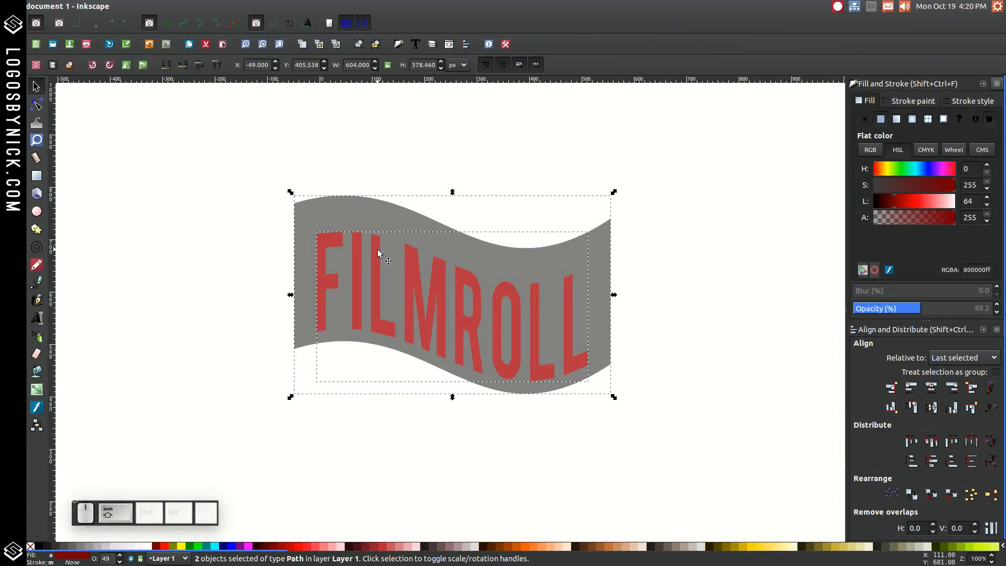
pyautogui.click(931, 411)
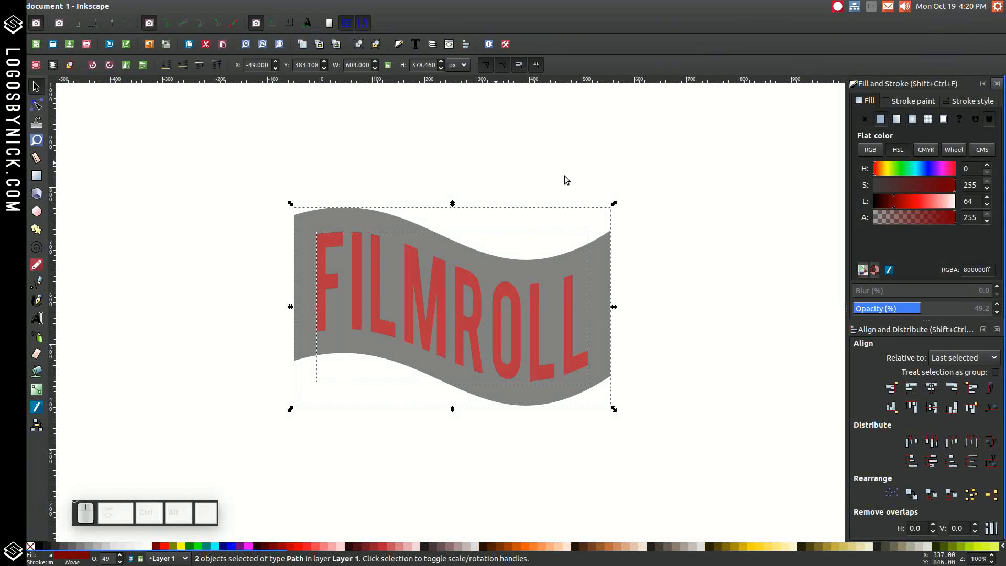
pyautogui.click(738, 246)
# Duplicate the gray banner and fill the copy with bright green.
pyautogui.click(605, 252)
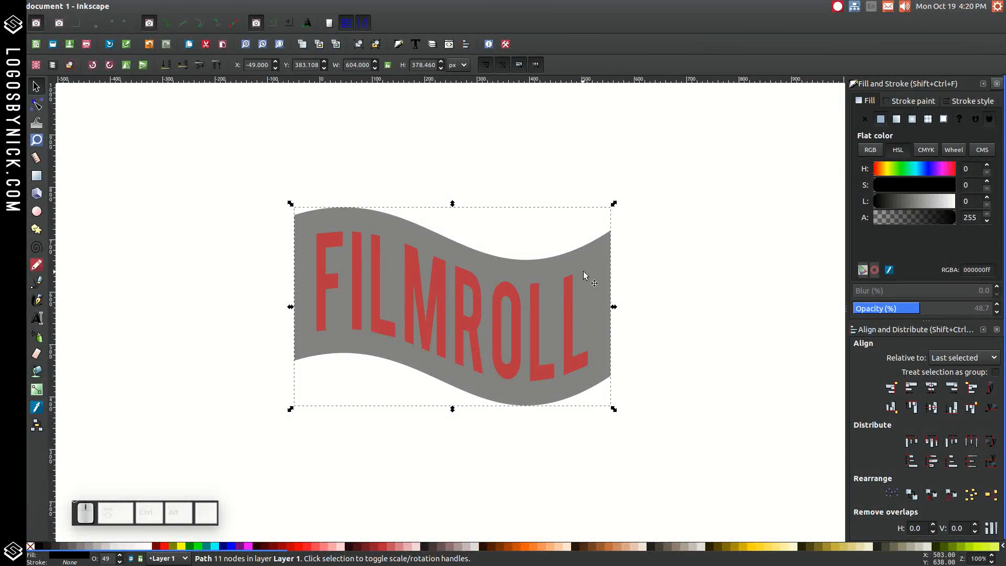
pyautogui.rightClick(588, 256)
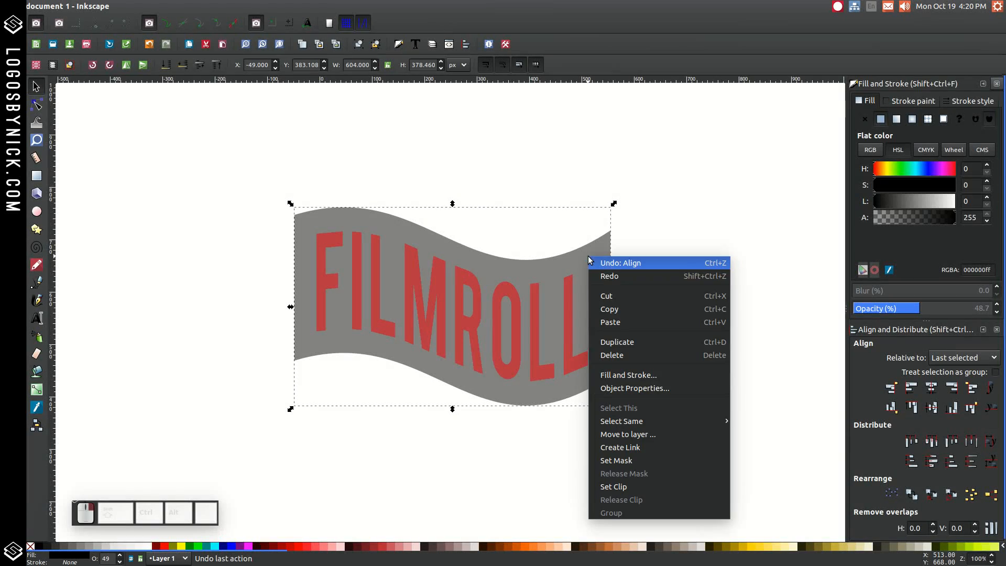
pyautogui.click(630, 347)
pyautogui.click(190, 547)
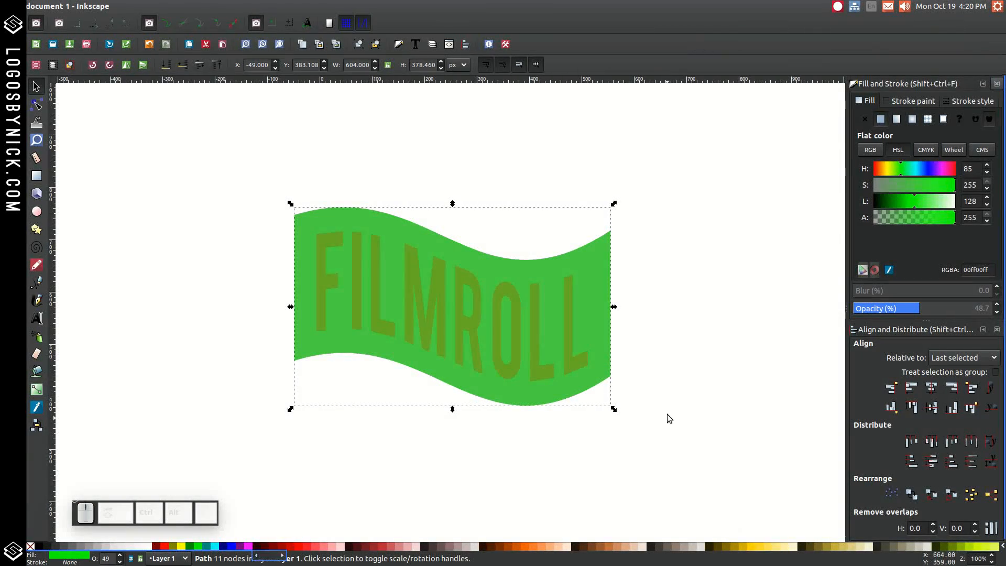
# Place a blue-filled duplicate of the green banner about 32 px straight below the original.
pyautogui.rightClick(593, 255)
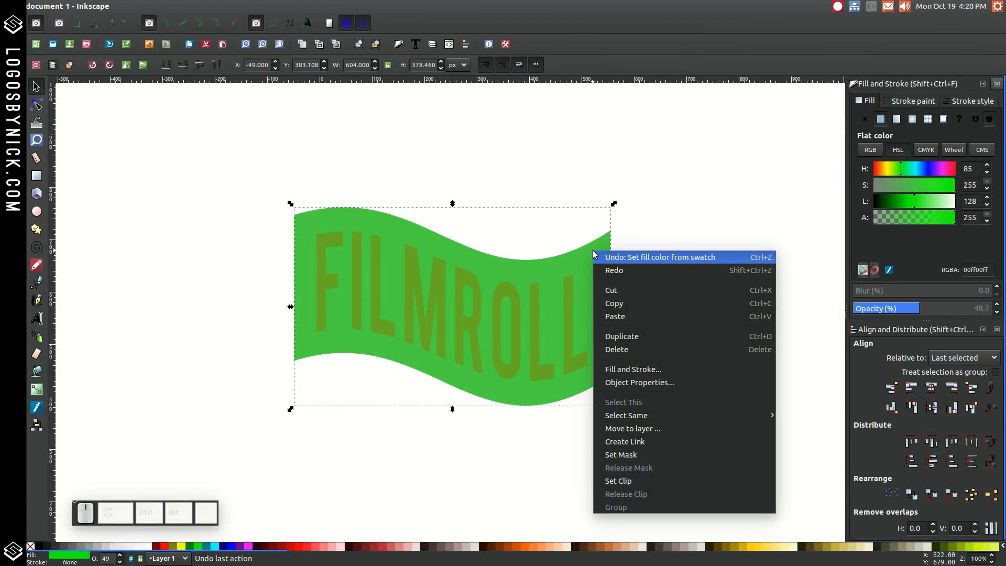
pyautogui.click(617, 345)
pyautogui.click(241, 546)
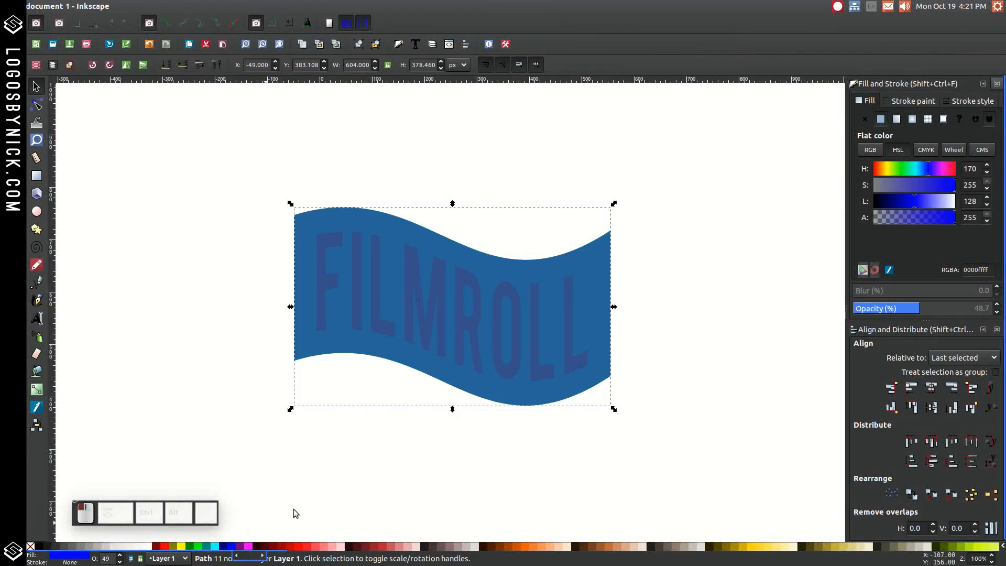
pyautogui.press('ctrl')
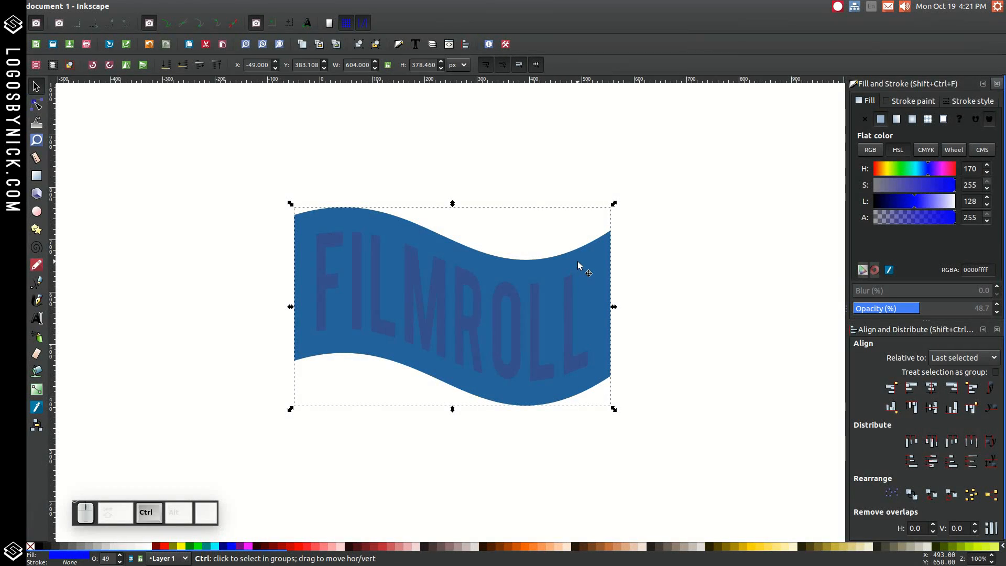
pyautogui.moveTo(578, 262); pyautogui.dragTo(579, 282)
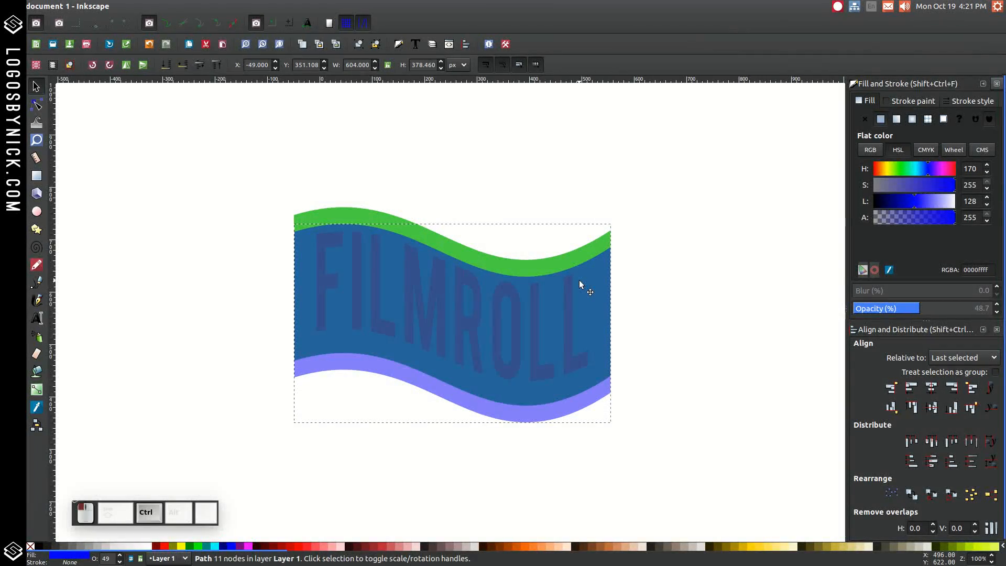
# Subtract the blue banner from the green one with Difference to leave a strip along the upper edge.
pyautogui.press('shift')
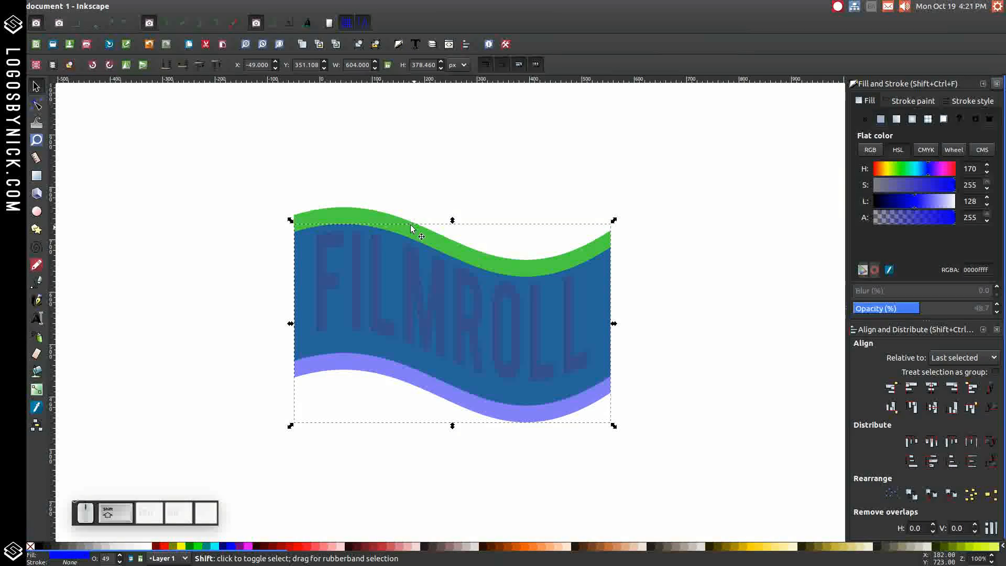
pyautogui.keyDown('shift'); pyautogui.click(340, 217); pyautogui.keyUp('shift')
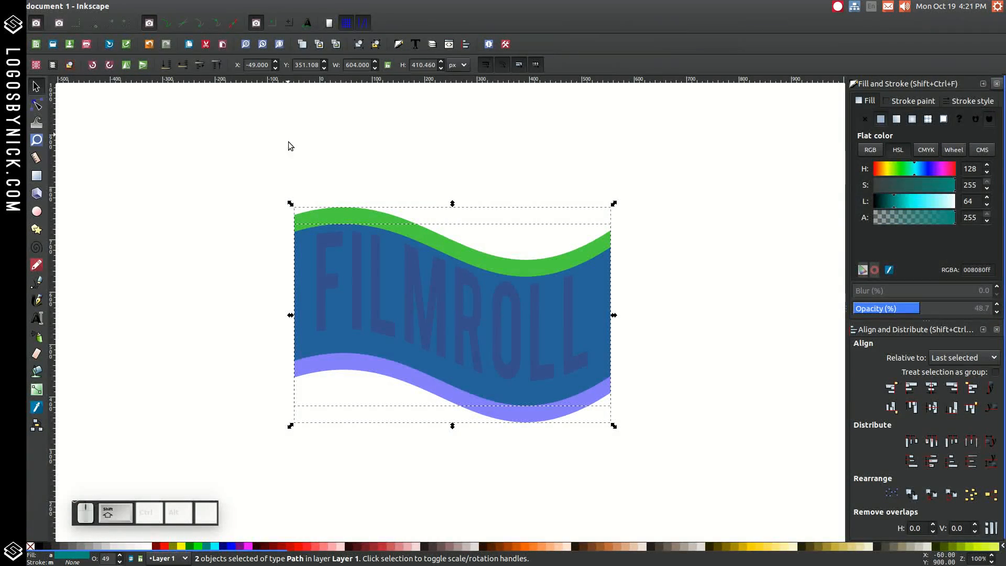
pyautogui.click(172, 6)
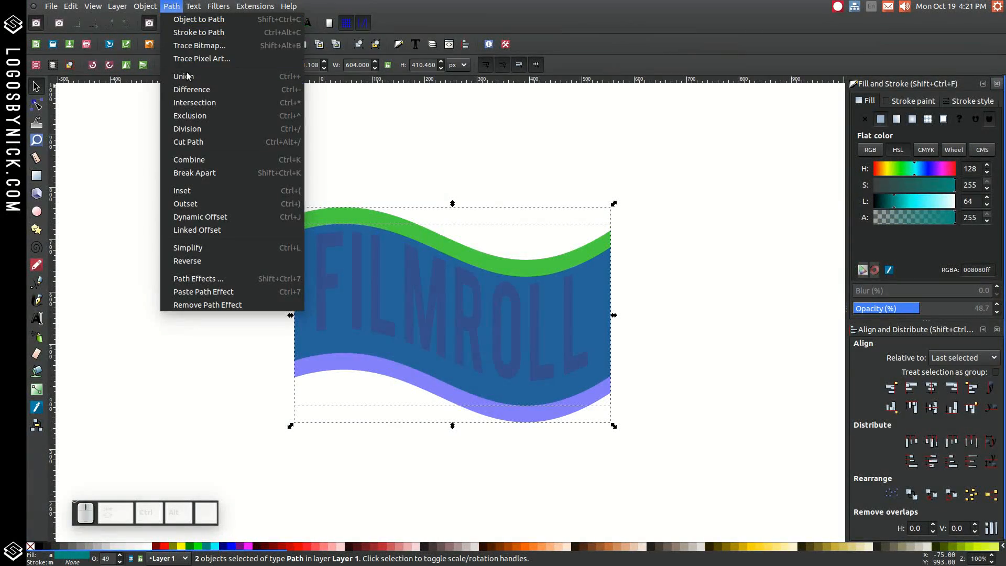
pyautogui.click(204, 88)
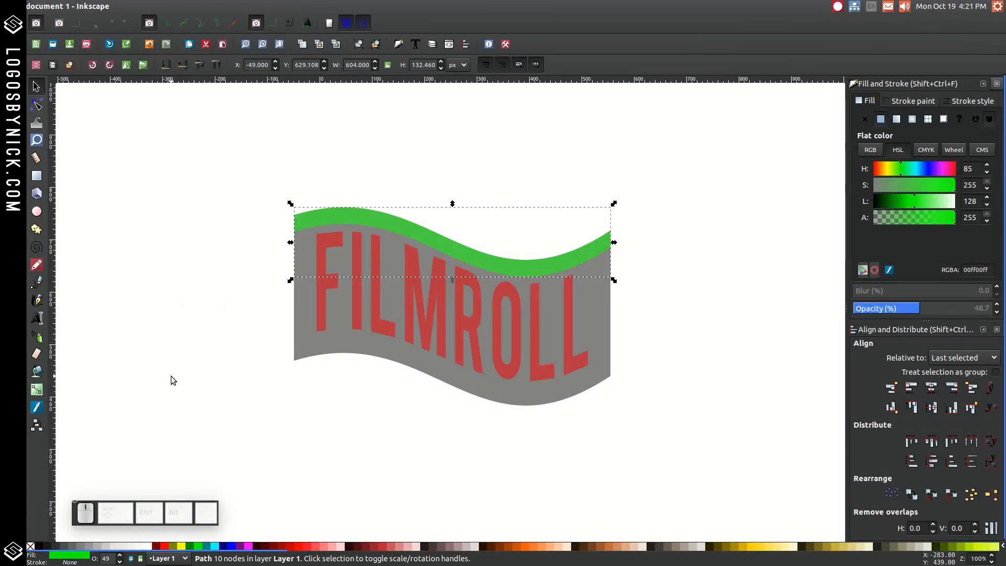
# Duplicate the green strip in place along the gray banner's upper edge.
pyautogui.rightClick(544, 269)
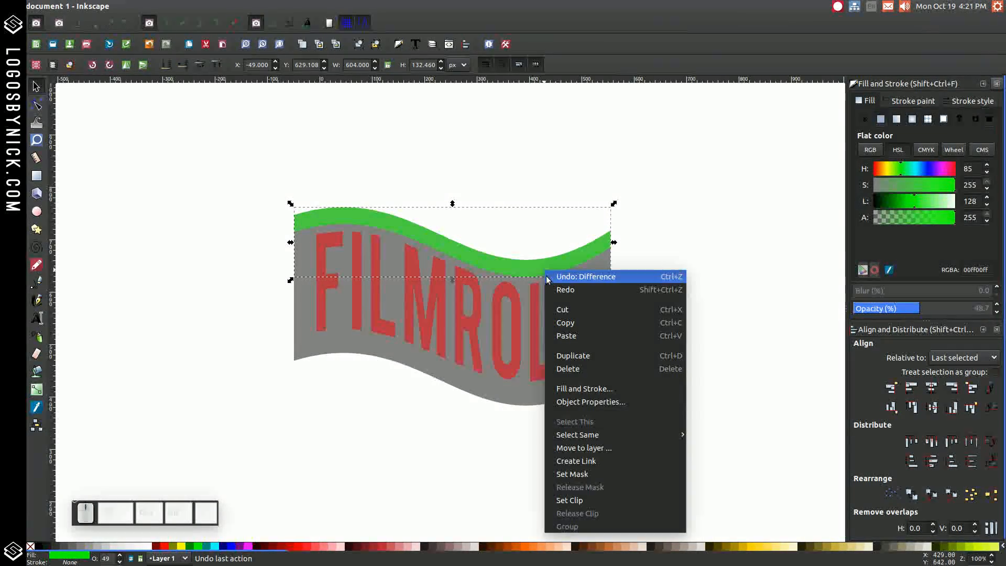
pyautogui.click(569, 369)
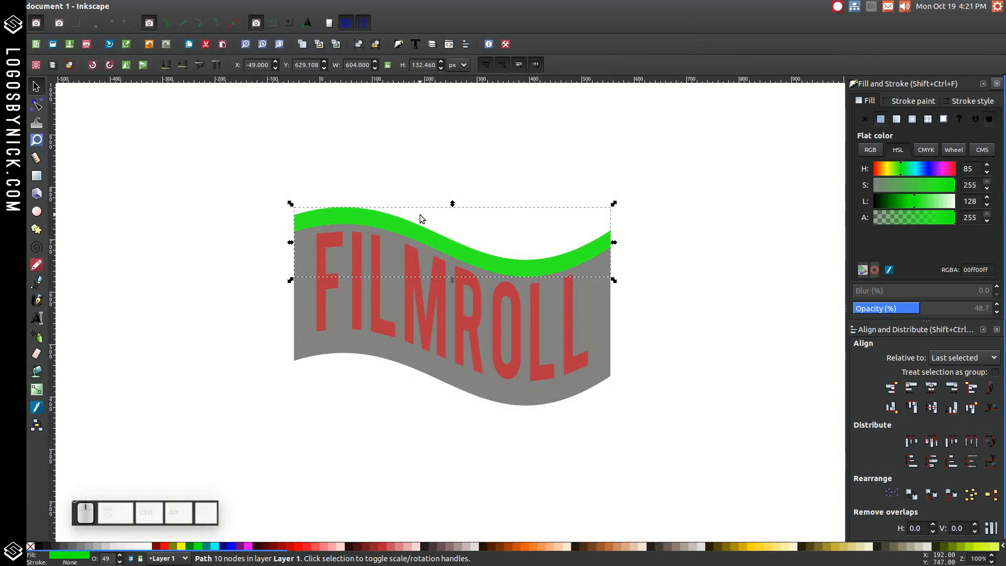
pyautogui.press('+')
pyautogui.press('+')
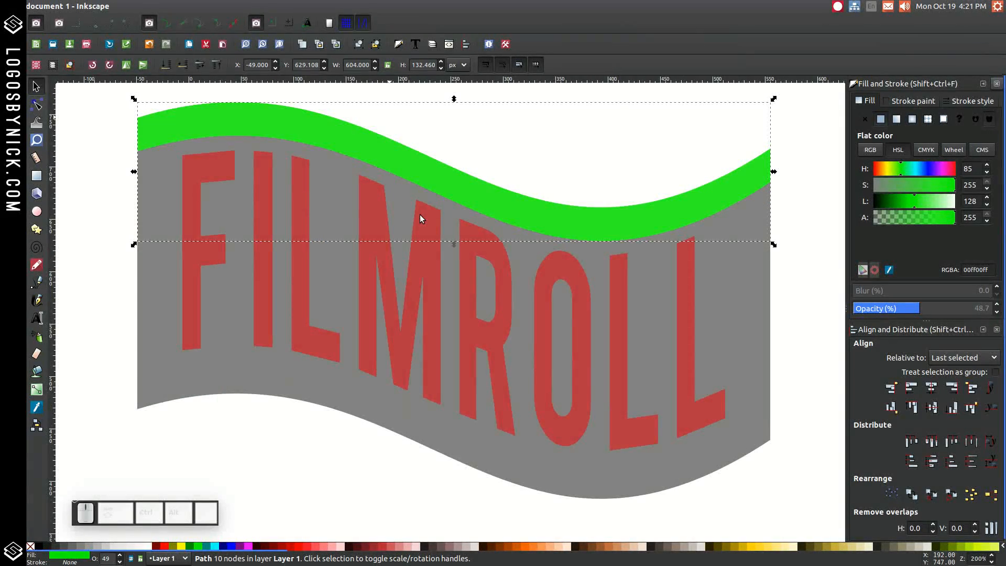
pyautogui.scroll(4, 427, 214)
pyautogui.scroll(-1, 434, 186)
pyautogui.press('+')
pyautogui.press('-')
pyautogui.press('+')
pyautogui.press('-')
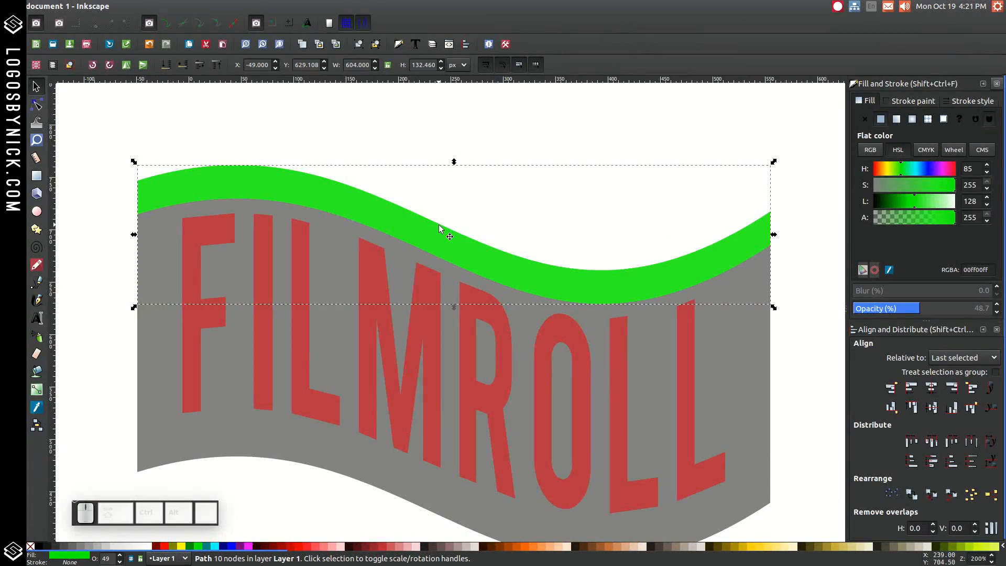
pyautogui.scroll(1, 510, 362)
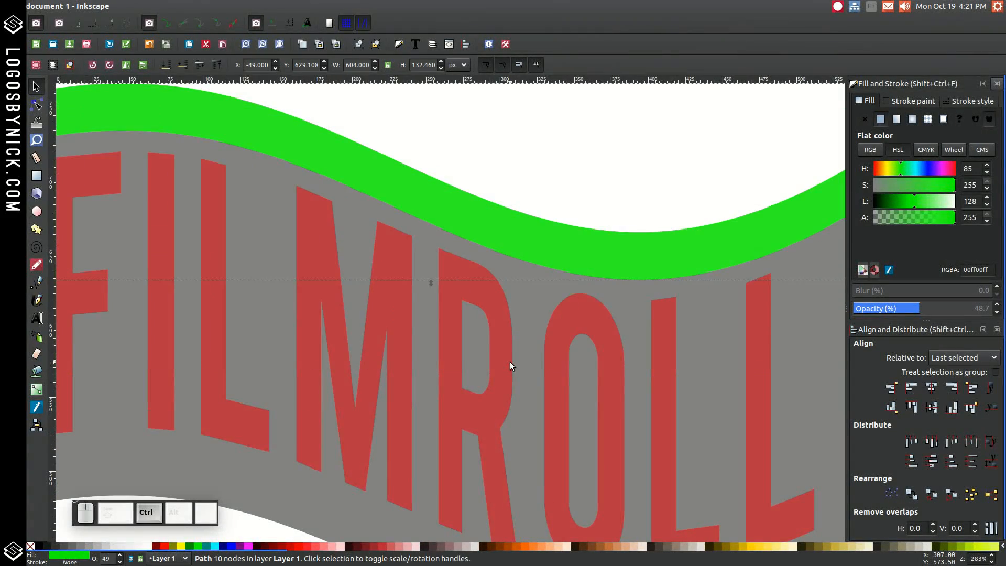
pyautogui.scroll(1, 381, 272)
pyautogui.scroll(-1, 380, 272)
pyautogui.moveTo(401, 186); pyautogui.dragTo(402, 203)
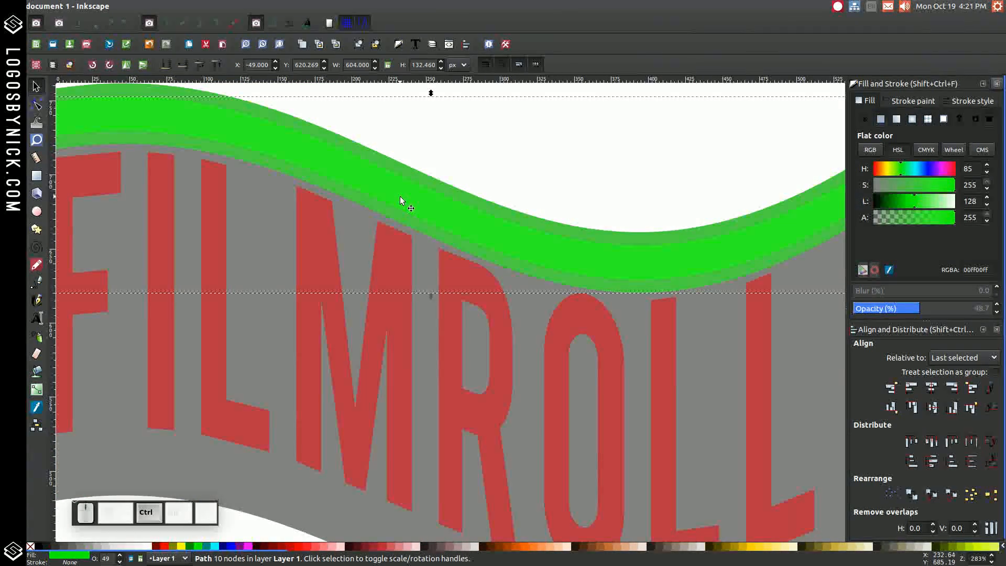
pyautogui.hotkey('ctrl', 'z')
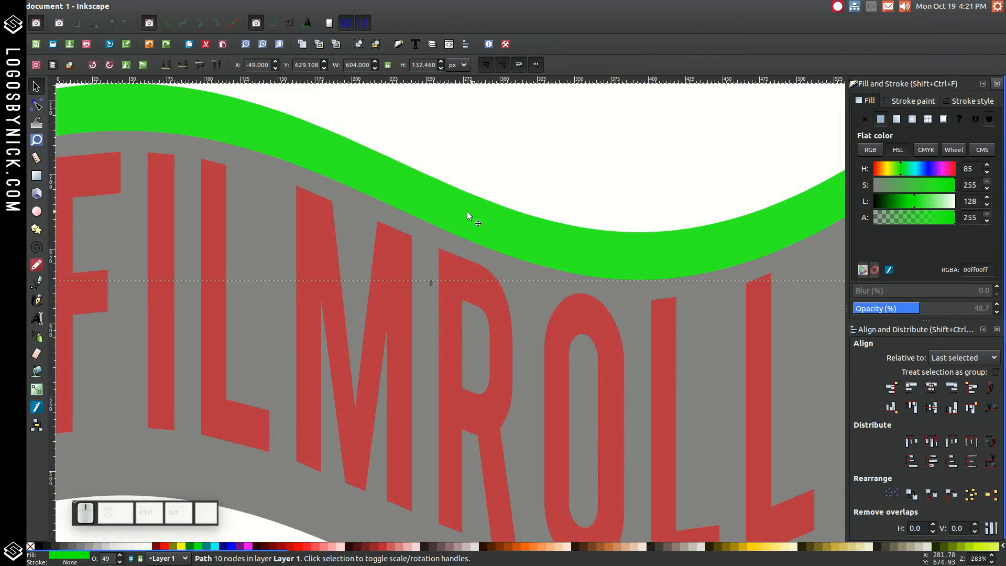
# Duplicate the green strip again as a blue copy and offset it about 21 px straight down.
pyautogui.rightClick(495, 232)
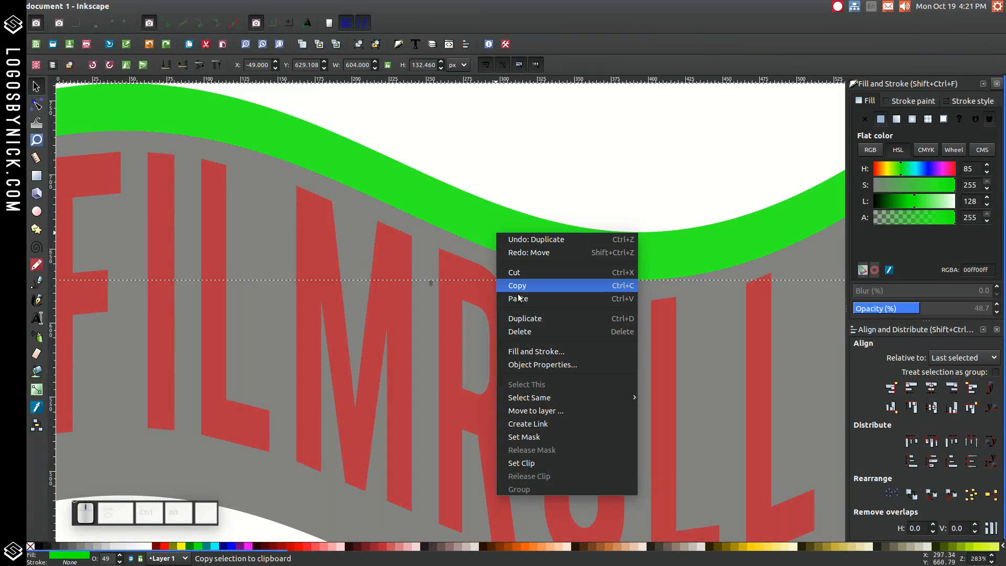
pyautogui.click(521, 321)
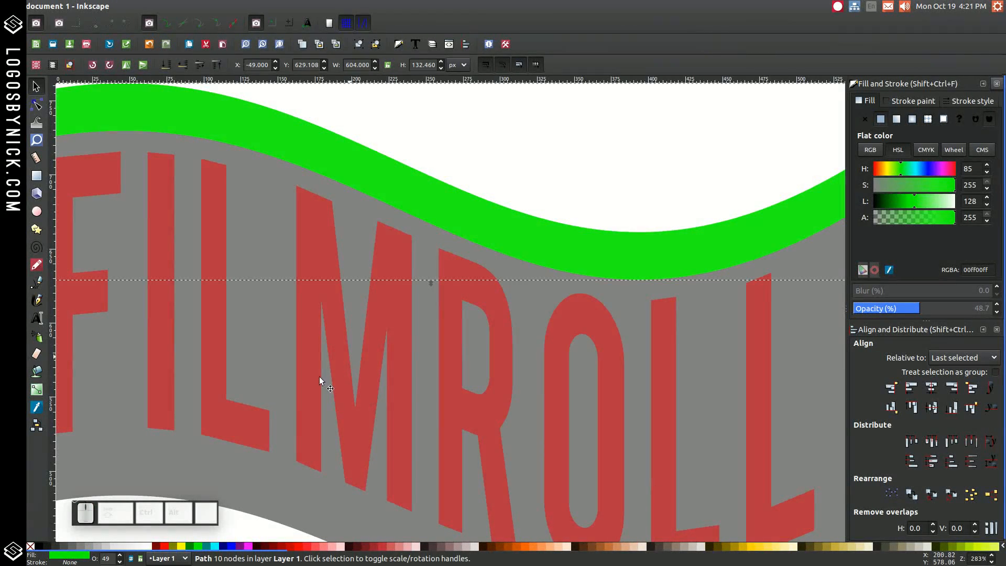
pyautogui.click(231, 546)
pyautogui.press('ctrl')
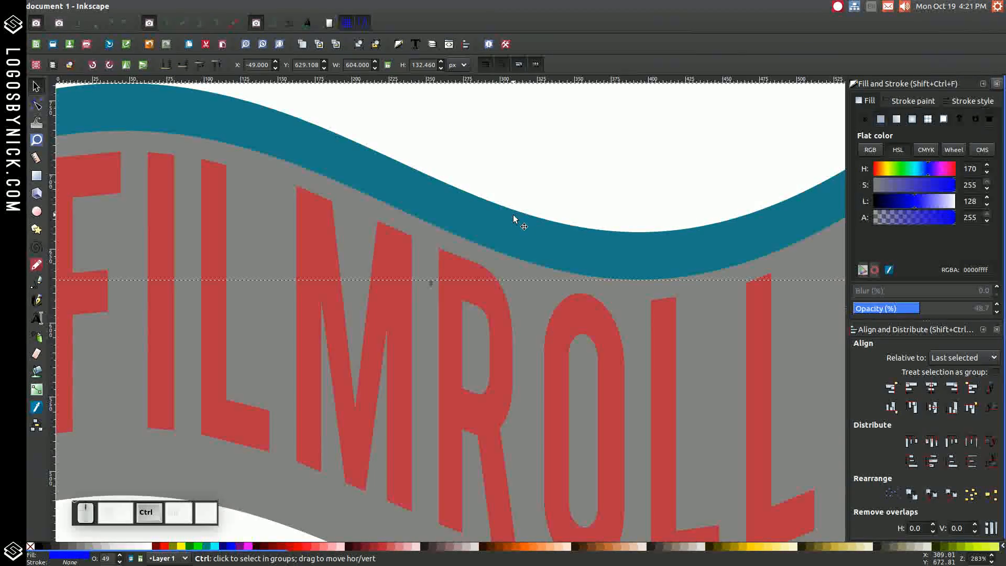
pyautogui.moveTo(513, 215); pyautogui.dragTo(511, 246)
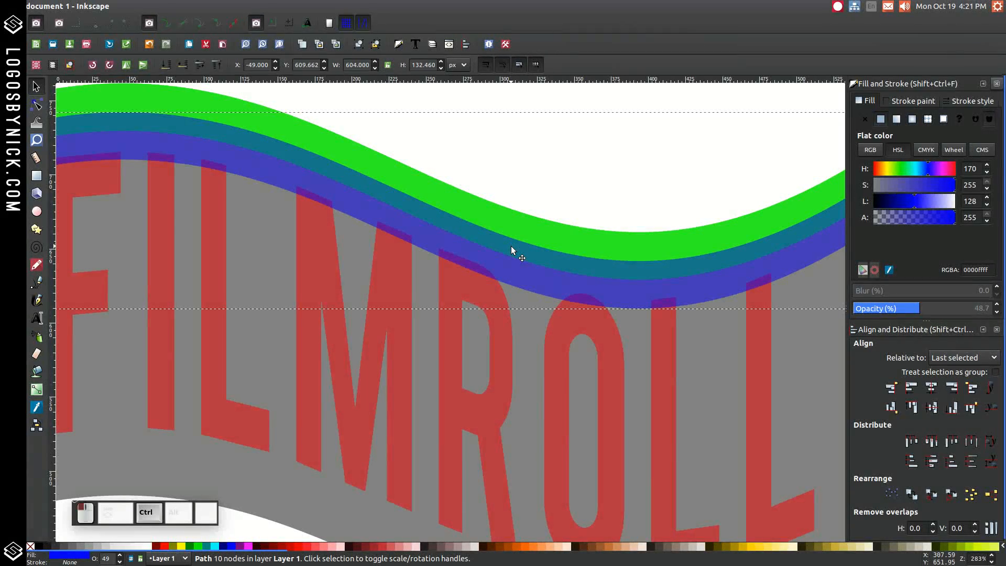
pyautogui.moveTo(559, 264); pyautogui.dragTo(560, 274)
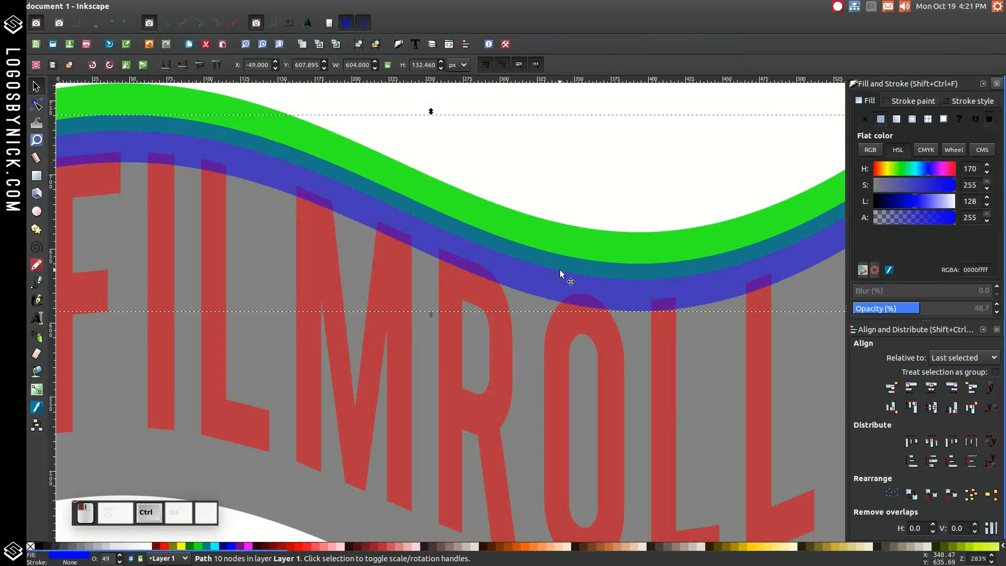
# Subtract the blue strip from the green duplicate above it with Difference and fill the remaining thinner strip with blue.
pyautogui.keyDown('shift'); pyautogui.click(606, 245); pyautogui.keyUp('shift')
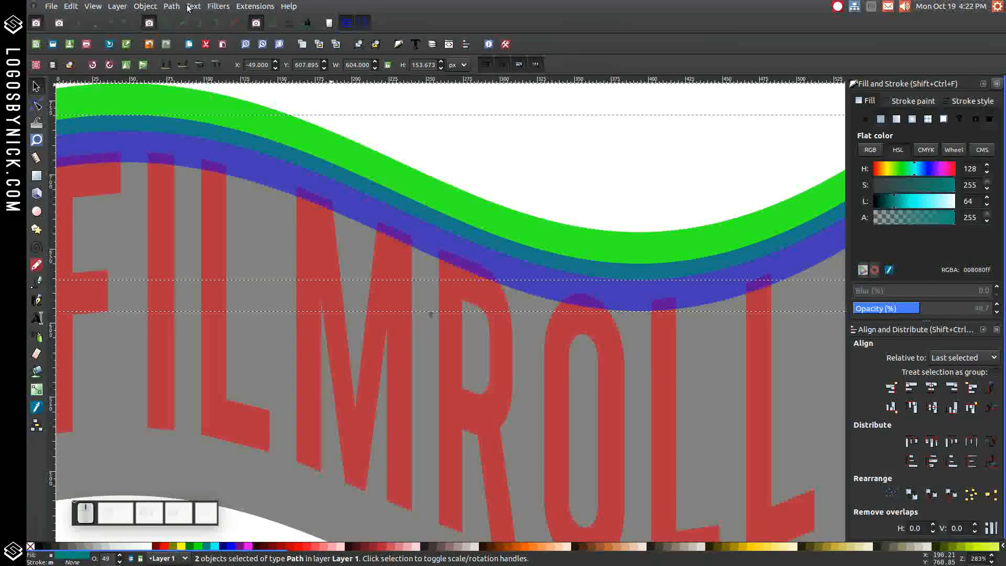
pyautogui.click(181, 9)
pyautogui.click(195, 92)
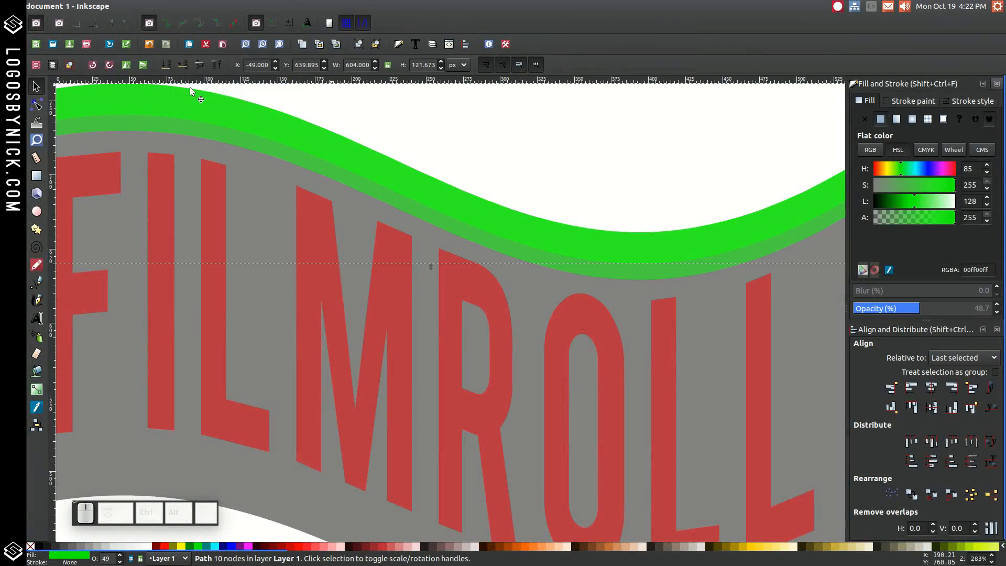
pyautogui.click(225, 547)
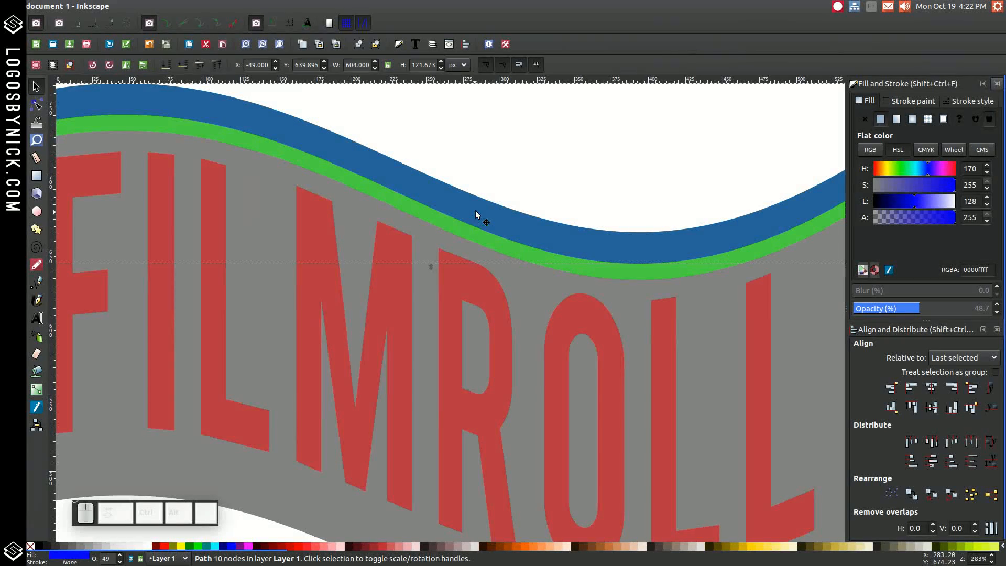
# Center the thinner blue strip vertically on the green strip, using the last selected object as reference.
pyautogui.press('shift')
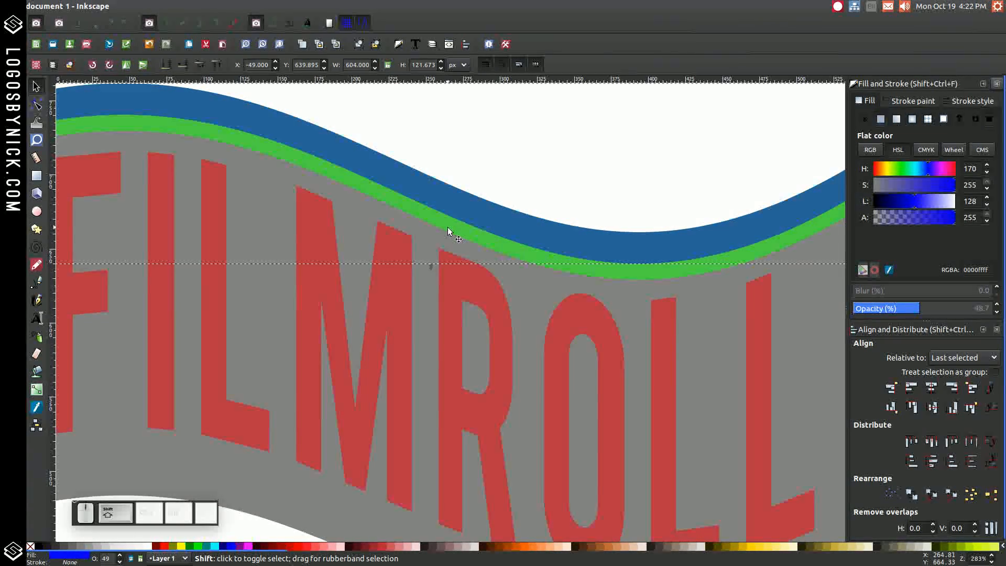
pyautogui.keyDown('shift'); pyautogui.click(448, 228); pyautogui.keyUp('shift')
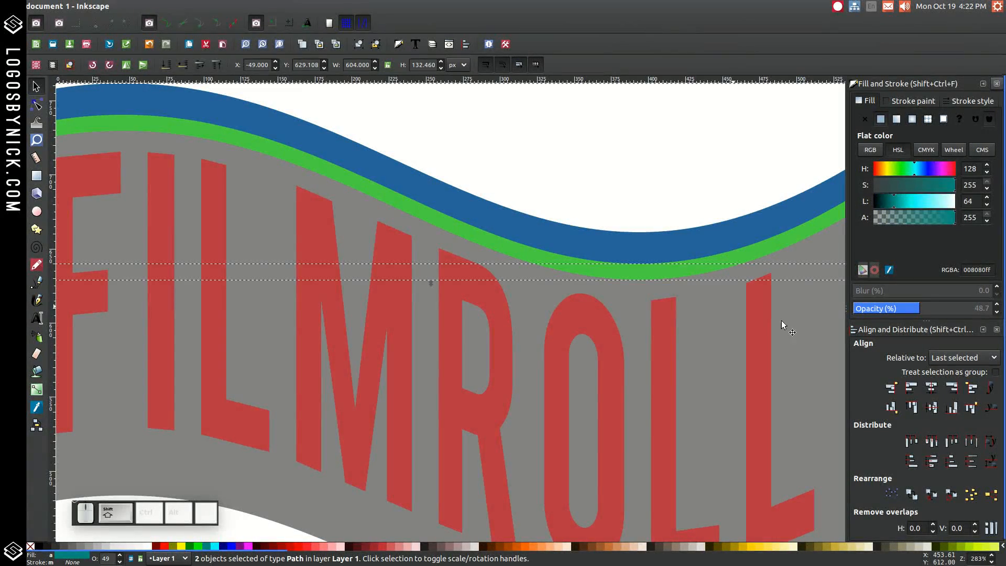
pyautogui.click(936, 407)
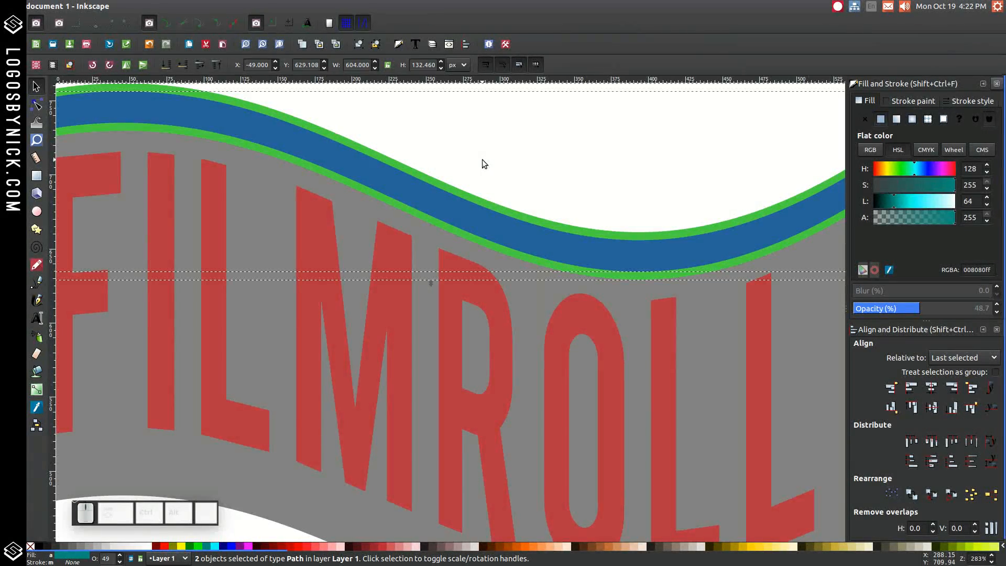
pyautogui.press('1')
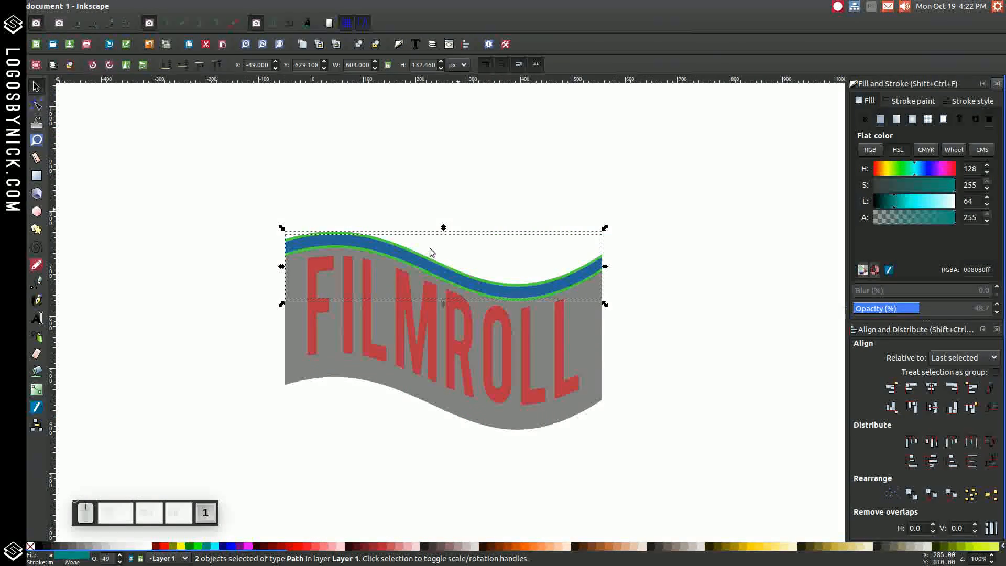
pyautogui.click(278, 426)
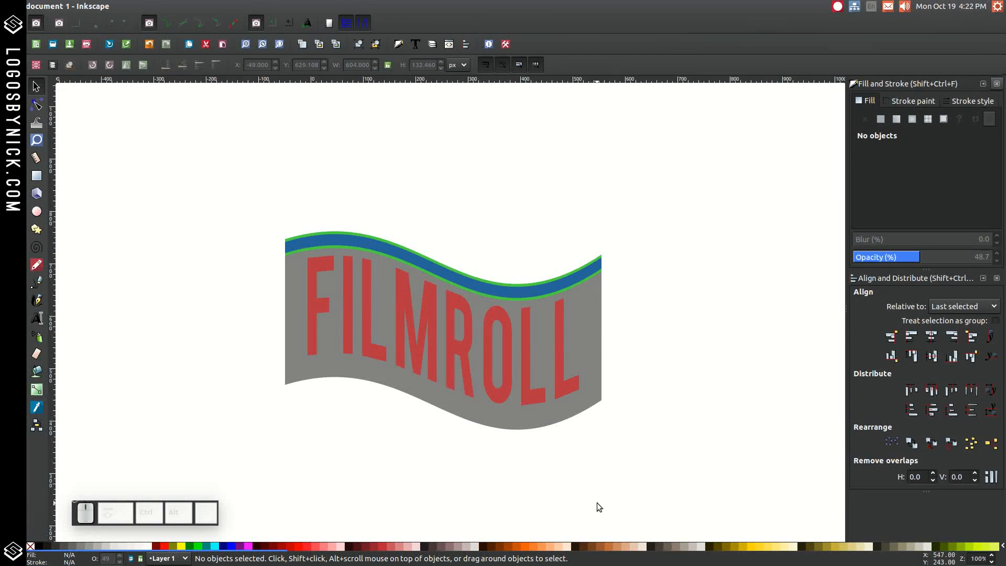
# Draw a bright green vertical rectangle about 20 by 639 px crossing the whole banner near its left end.
pyautogui.click(38, 176)
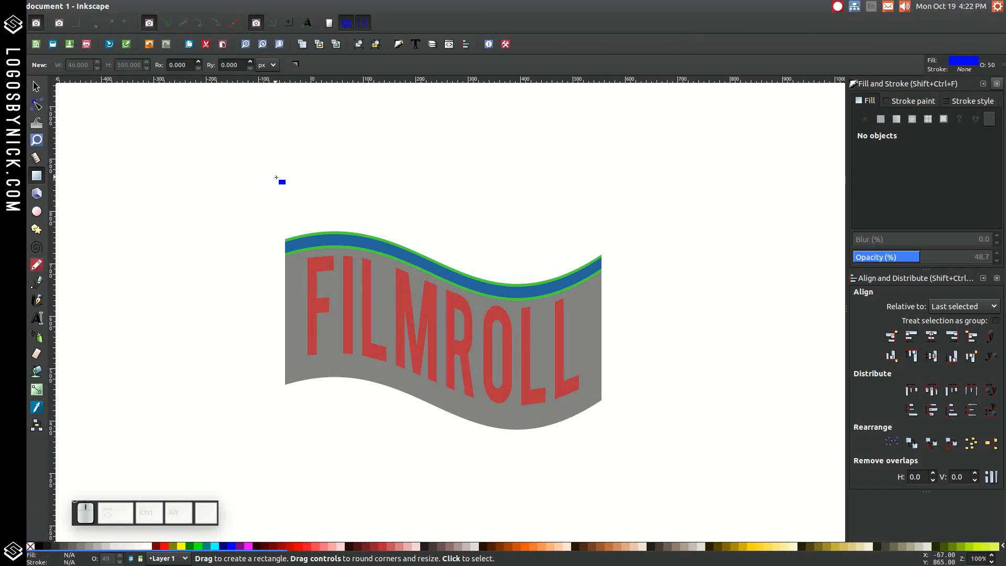
pyautogui.moveTo(297, 168); pyautogui.dragTo(307, 502)
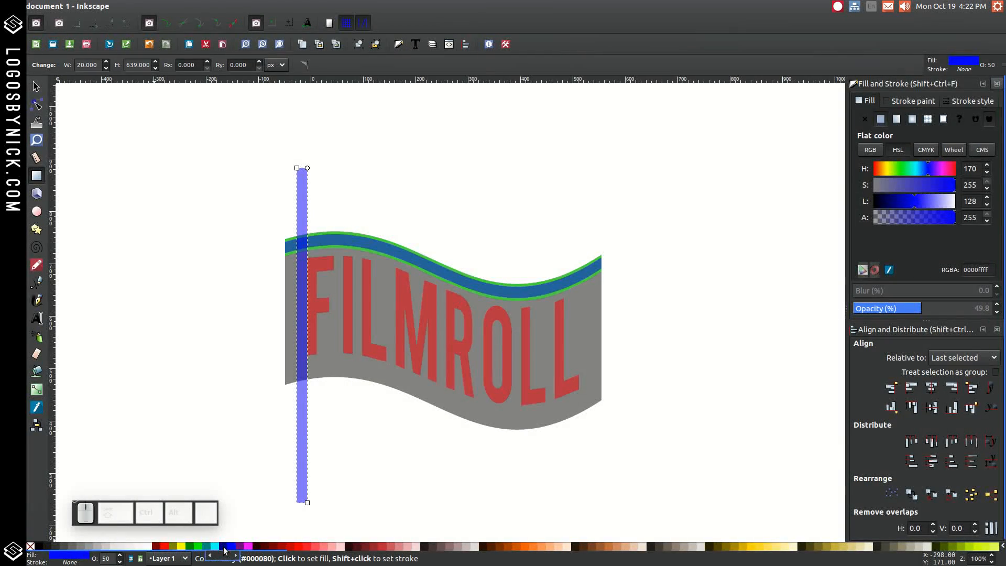
pyautogui.click(199, 547)
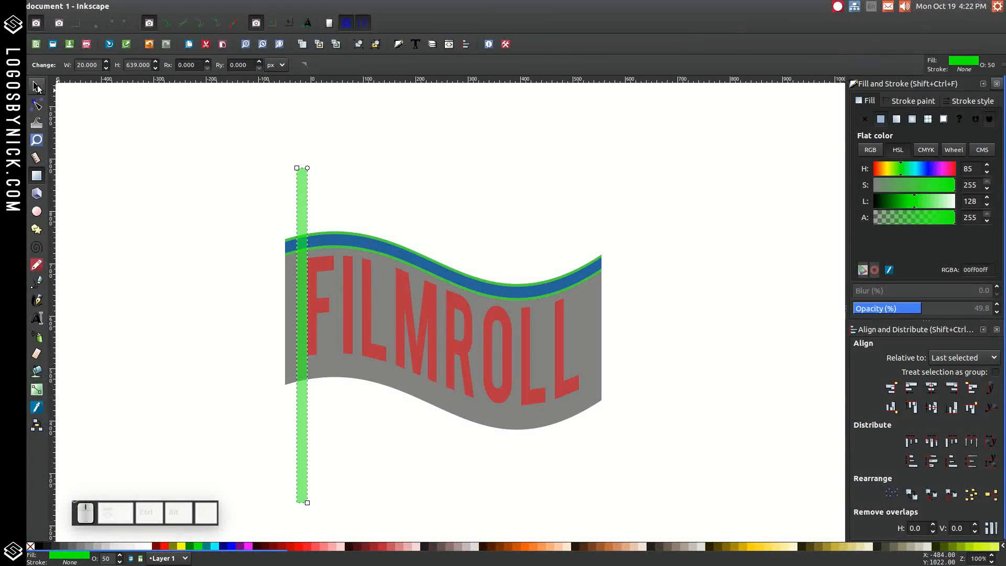
pyautogui.click(36, 87)
pyautogui.moveTo(310, 242); pyautogui.dragTo(303, 221)
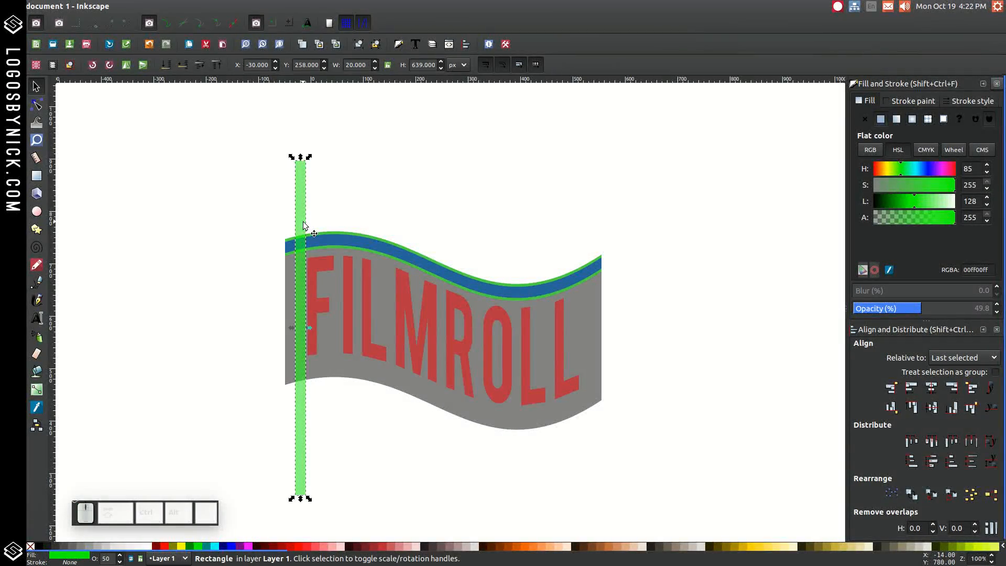
# Duplicate the green bar and stamp copies horizontally across the banner about 40 px apart, making fifteen bars up to its right end.
pyautogui.rightClick(303, 212)
pyautogui.click(329, 300)
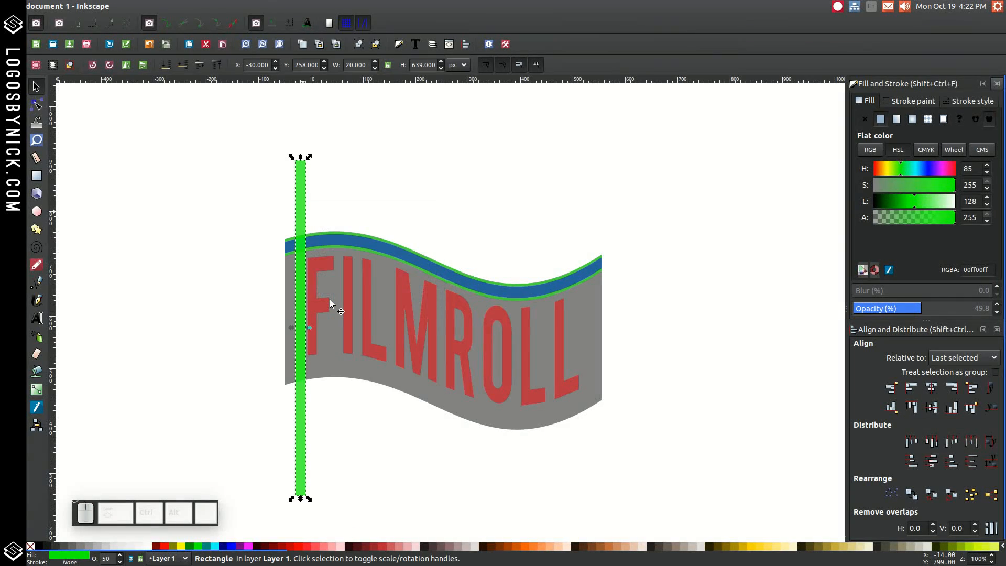
pyautogui.press('ctrl')
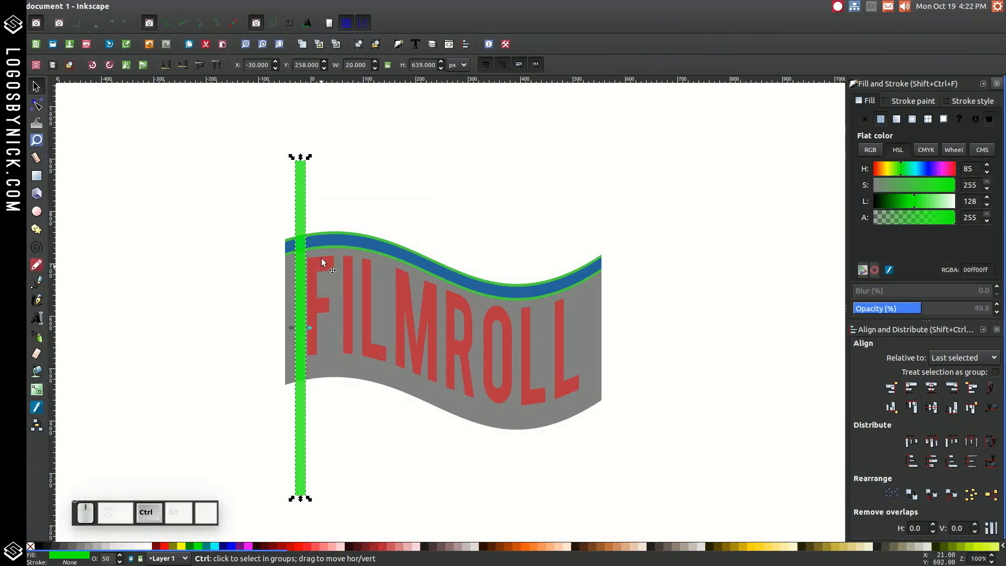
pyautogui.moveTo(303, 200); pyautogui.dragTo(545, 251)
pyautogui.press('space')
pyautogui.press('space')
pyautogui.press('space')
pyautogui.press('space')
pyautogui.press('space')
pyautogui.press('space')
pyautogui.press('space')
pyautogui.press('space')
pyautogui.press('space')
pyautogui.press('space')
pyautogui.press('space')
pyautogui.moveTo(545, 251); pyautogui.dragTo(595, 256)
pyautogui.press('space')
pyautogui.press('space')
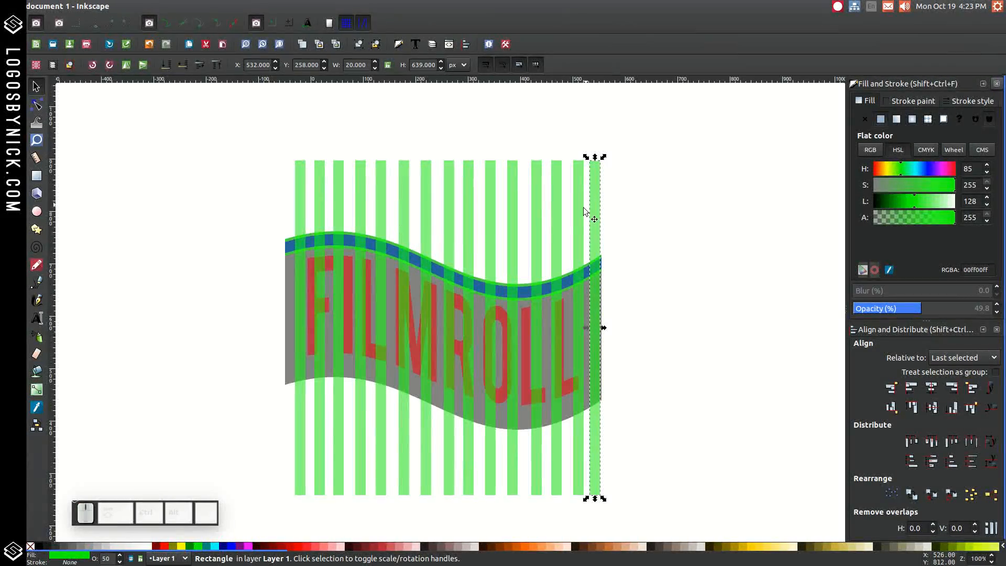
# Align the last green bar's right edge with the gray banner's right edge, relative to the last selected object.
pyautogui.press('shift')
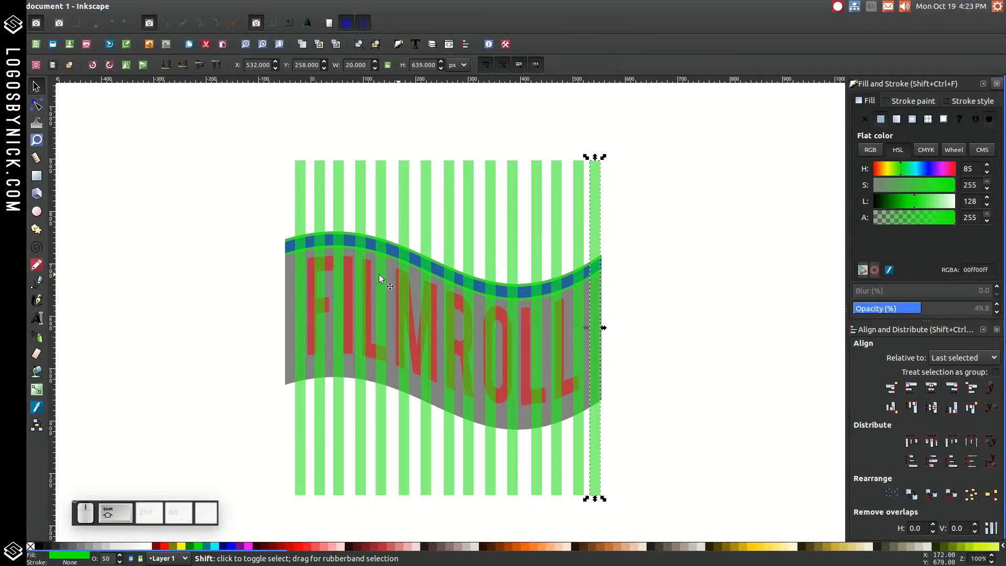
pyautogui.keyDown('shift'); pyautogui.click(288, 297); pyautogui.keyUp('shift')
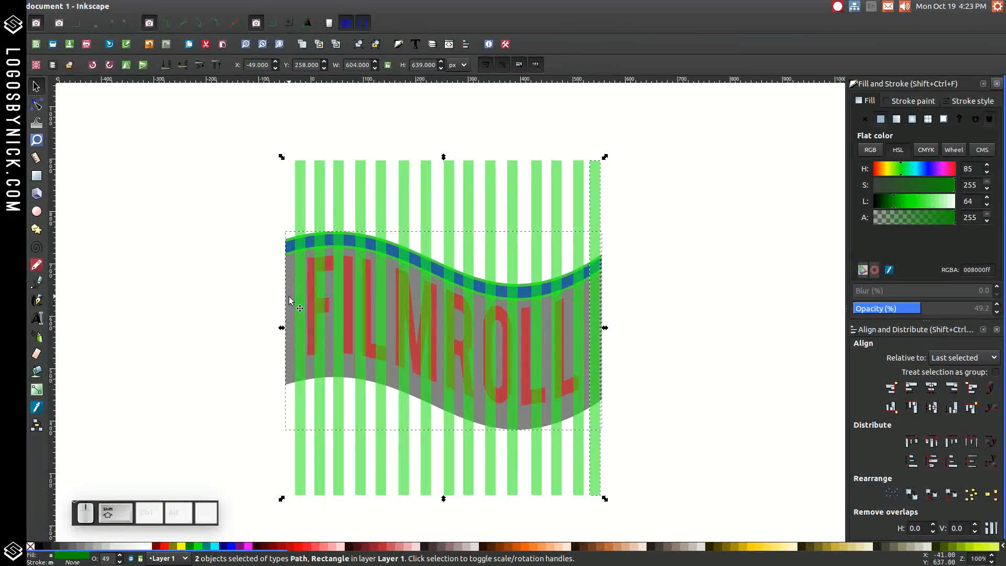
pyautogui.click(955, 393)
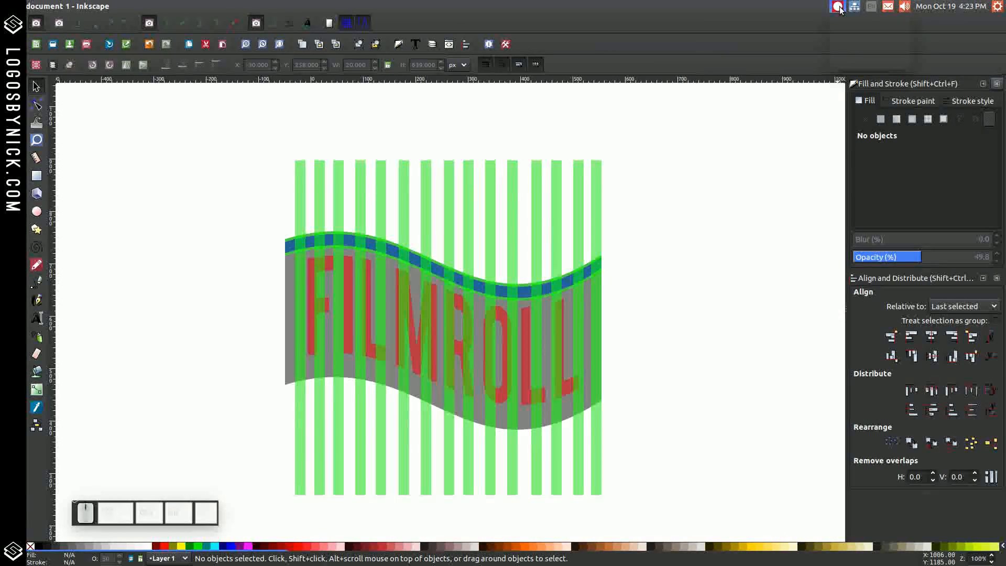
pyautogui.click(837, 8)
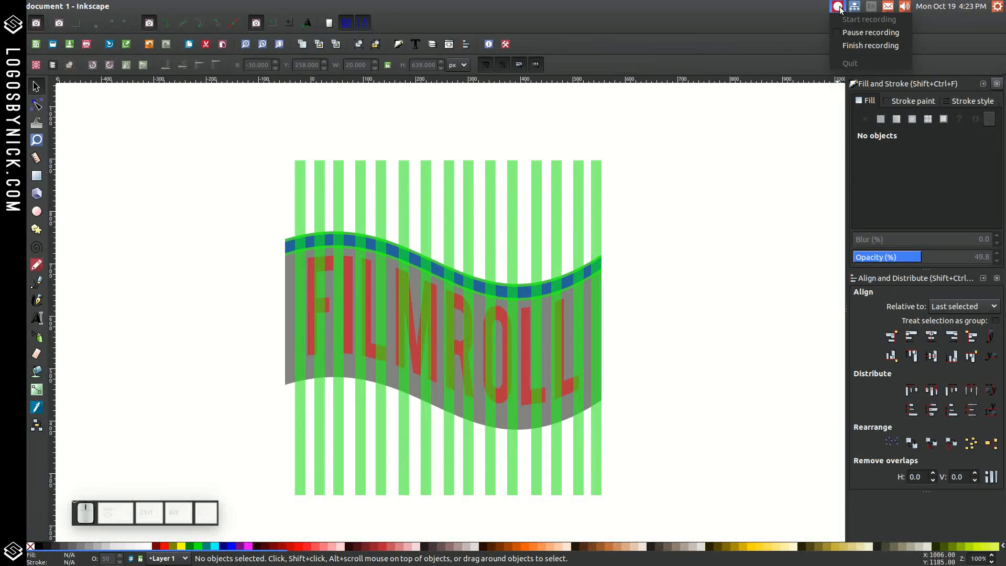
pyautogui.click(851, 42)
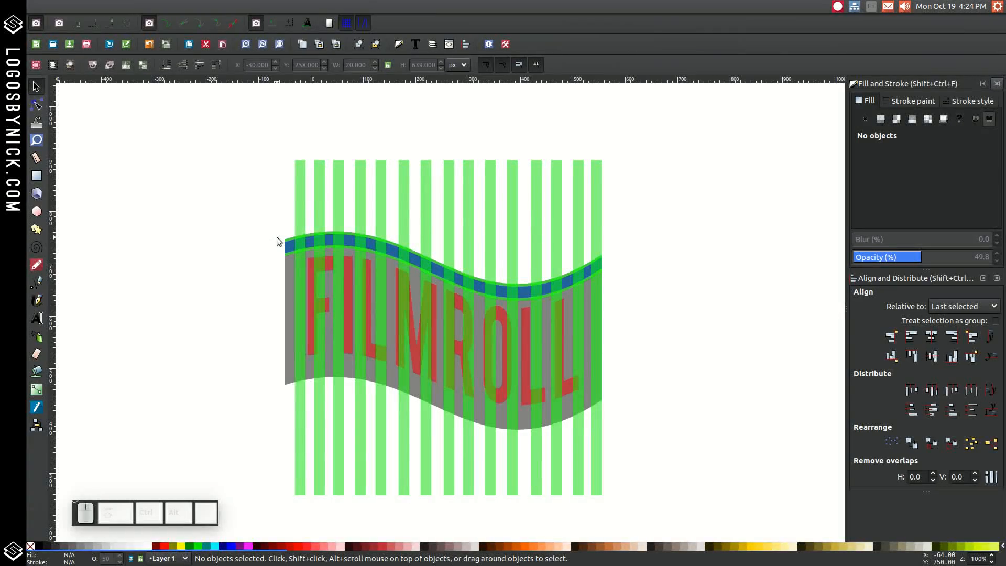
# Align the first green bar's left edge with the gray banner's left edge.
pyautogui.click(302, 182)
pyautogui.press('shift')
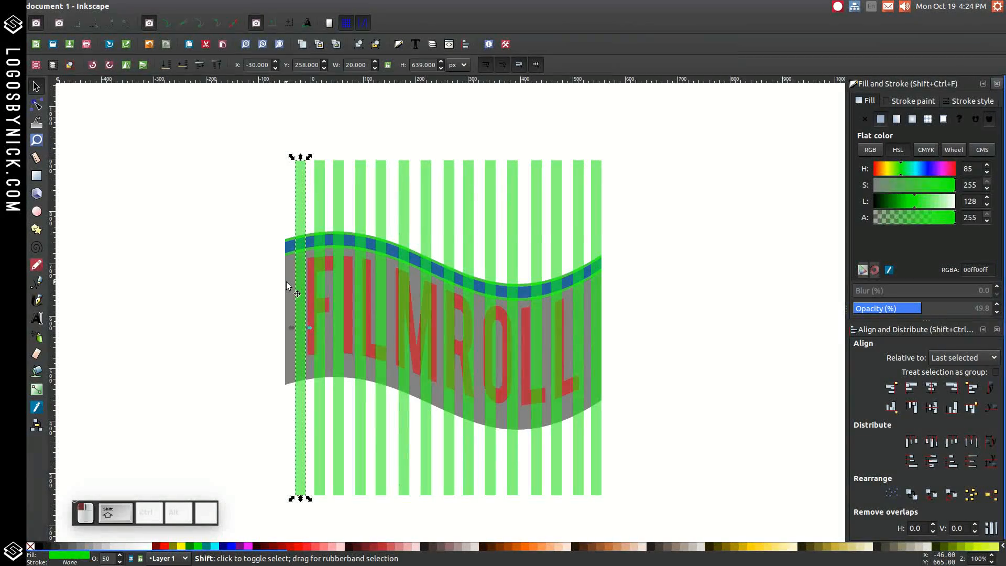
pyautogui.keyDown('shift'); pyautogui.click(286, 284); pyautogui.keyUp('shift')
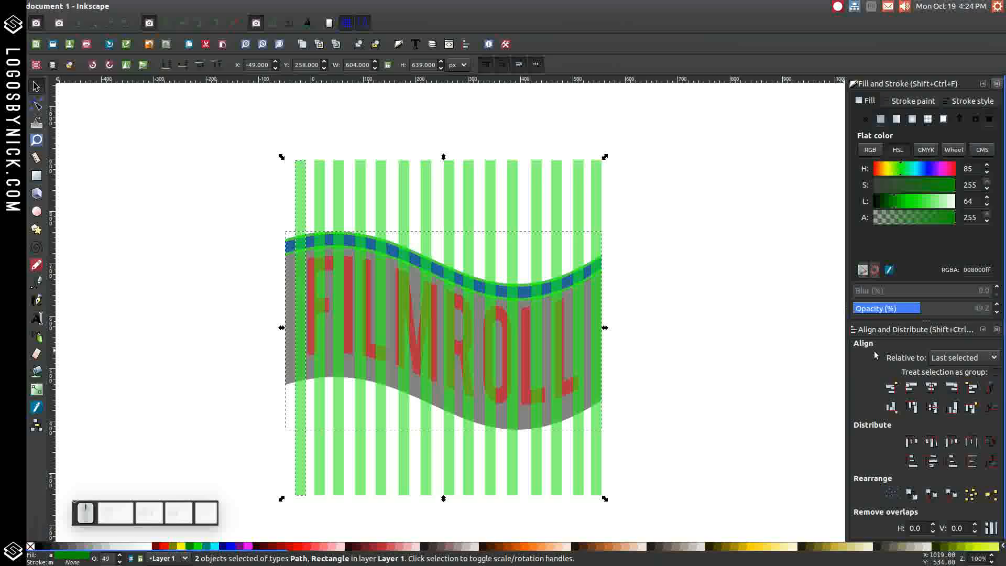
pyautogui.click(911, 389)
pyautogui.click(698, 173)
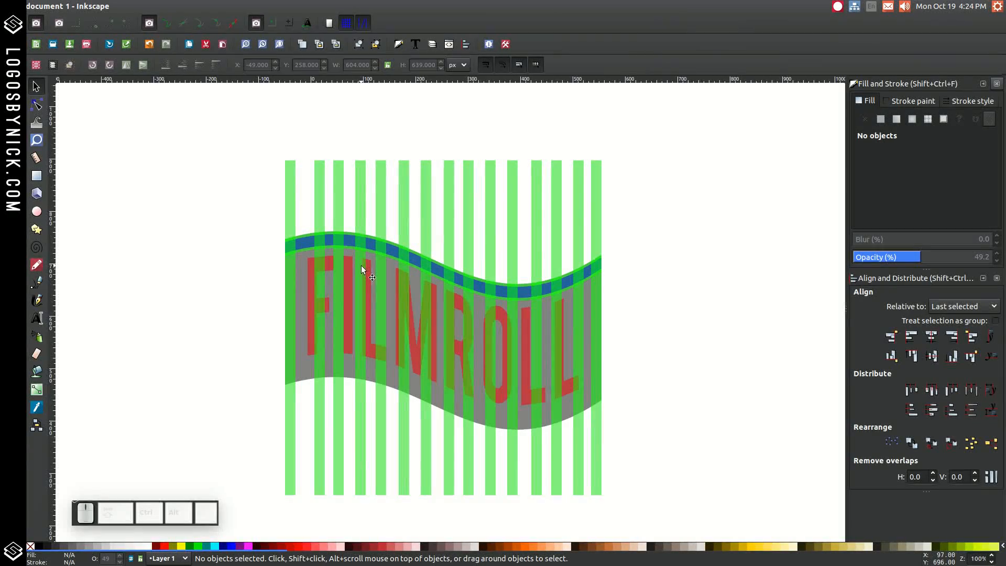
# Distribute all fifteen green bars with equal horizontal gaps and merge them into one path with Union.
pyautogui.click(290, 181)
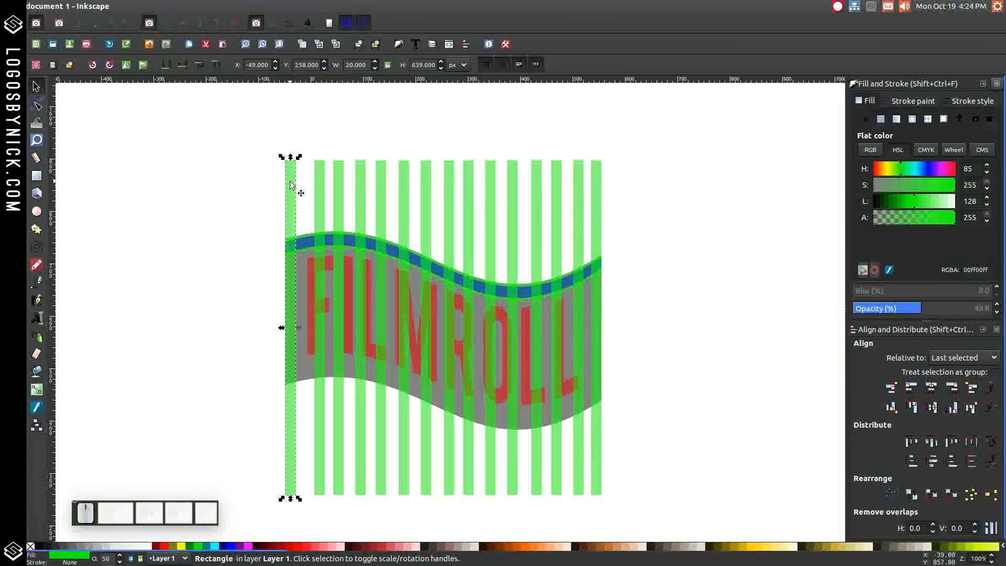
pyautogui.press('shift')
pyautogui.keyDown('shift'); pyautogui.click(320, 179); pyautogui.keyUp('shift')
pyautogui.keyDown('shift'); pyautogui.click(338, 178); pyautogui.keyUp('shift')
pyautogui.keyDown('shift'); pyautogui.click(360, 180); pyautogui.keyUp('shift')
pyautogui.keyDown('shift'); pyautogui.click(382, 186); pyautogui.keyUp('shift')
pyautogui.keyDown('shift'); pyautogui.click(405, 188); pyautogui.keyUp('shift')
pyautogui.keyDown('shift'); pyautogui.click(427, 190); pyautogui.keyUp('shift')
pyautogui.keyDown('shift'); pyautogui.click(449, 193); pyautogui.keyUp('shift')
pyautogui.keyDown('shift'); pyautogui.click(467, 195); pyautogui.keyUp('shift')
pyautogui.keyDown('shift'); pyautogui.click(489, 199); pyautogui.keyUp('shift')
pyautogui.keyDown('shift'); pyautogui.click(514, 196); pyautogui.keyUp('shift')
pyautogui.keyDown('shift'); pyautogui.click(535, 195); pyautogui.keyUp('shift')
pyautogui.keyDown('shift'); pyautogui.click(556, 194); pyautogui.keyUp('shift')
pyautogui.keyDown('shift'); pyautogui.click(579, 190); pyautogui.keyUp('shift')
pyautogui.keyDown('shift'); pyautogui.click(596, 189); pyautogui.keyUp('shift')
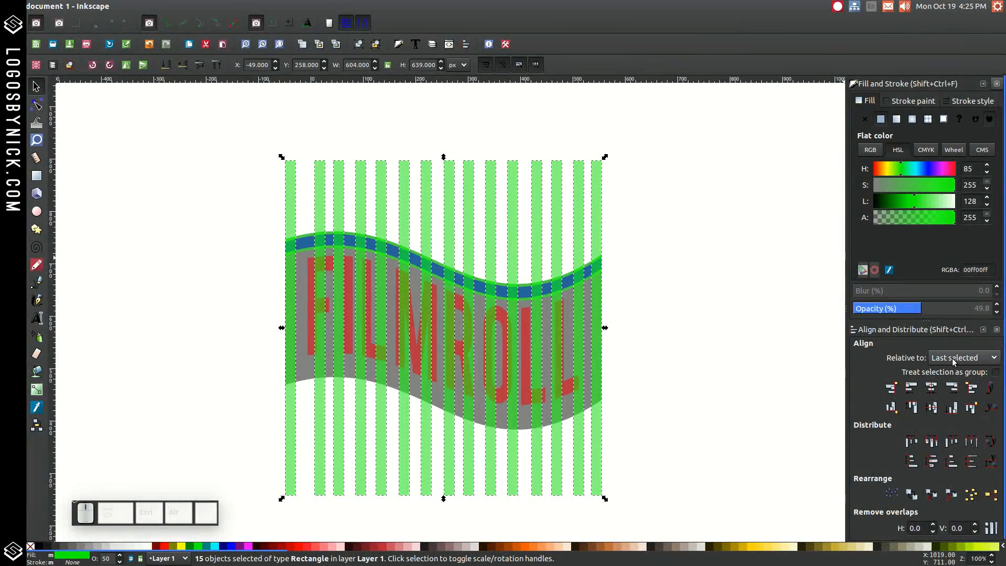
pyautogui.click(971, 441)
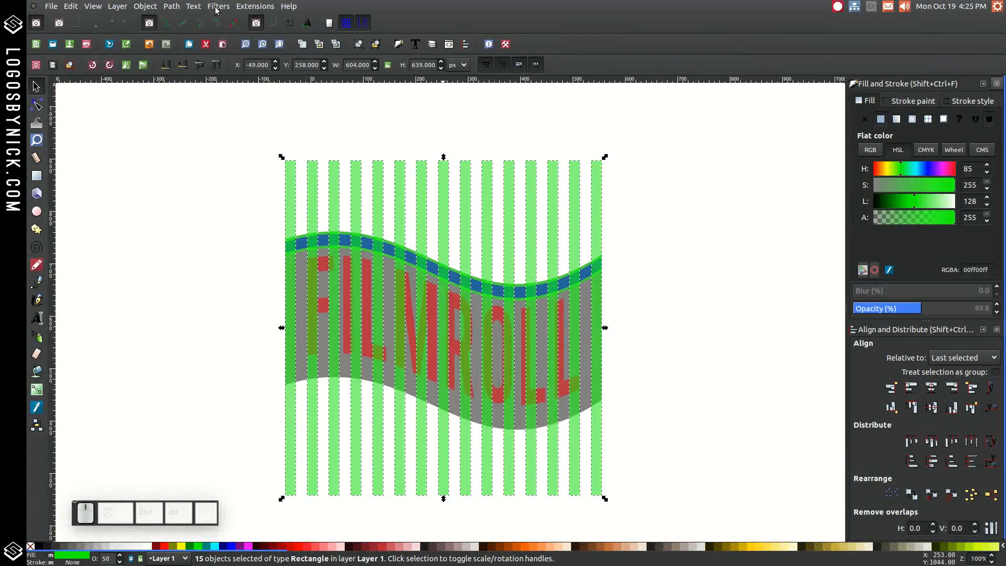
pyautogui.click(170, 7)
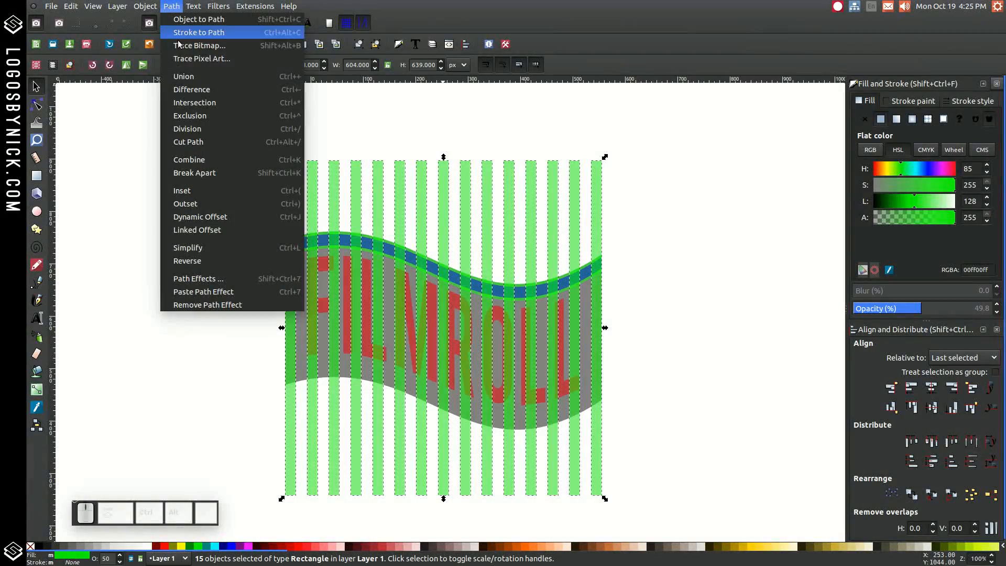
pyautogui.click(179, 81)
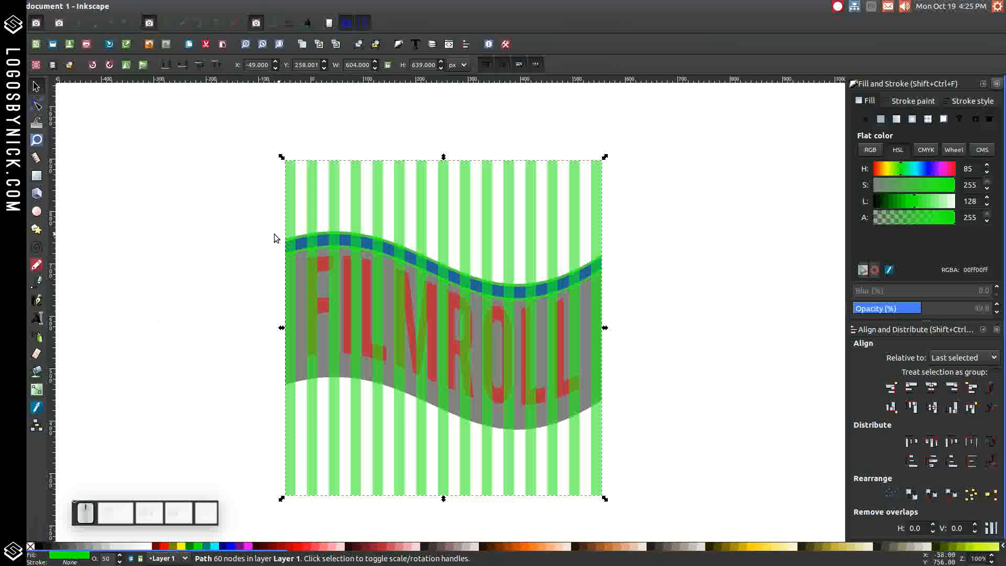
# Intersect the merged green bars with the blue strip to cut it into separate perforation squares.
pyautogui.press('+')
pyautogui.press('+')
pyautogui.press('+')
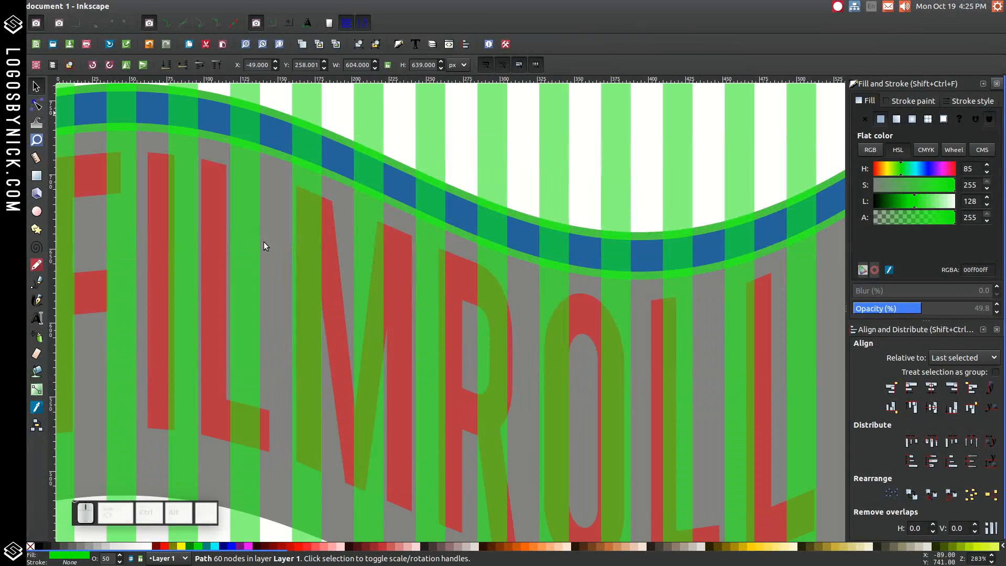
pyautogui.scroll(5, 352, 217)
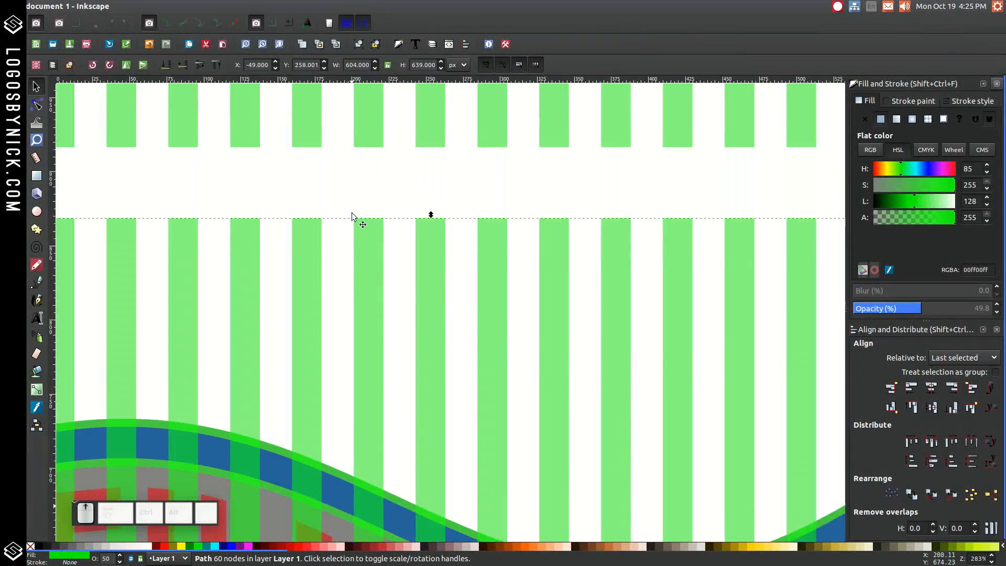
pyautogui.scroll(-5, 351, 212)
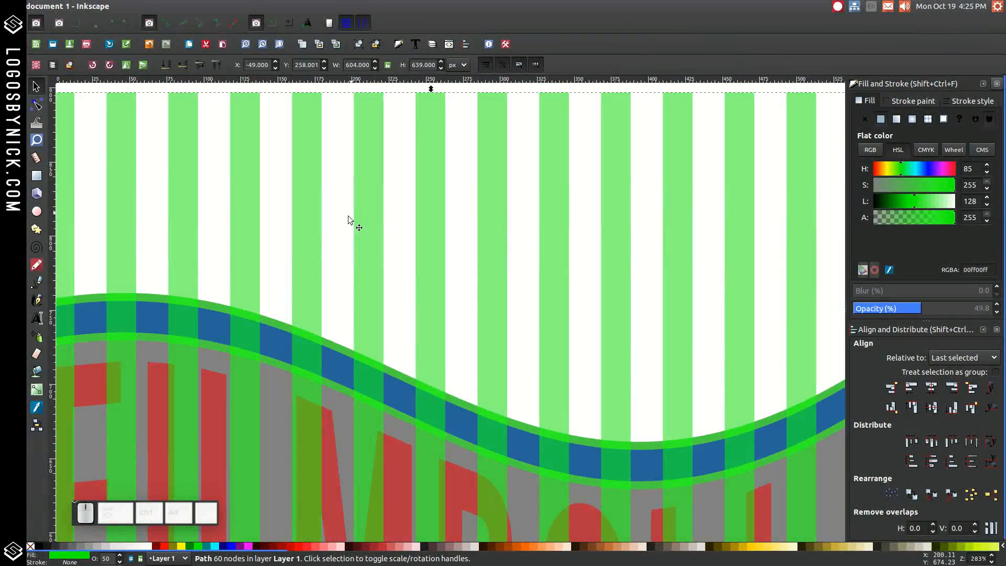
pyautogui.keyDown('shift'); pyautogui.click(335, 363); pyautogui.keyUp('shift')
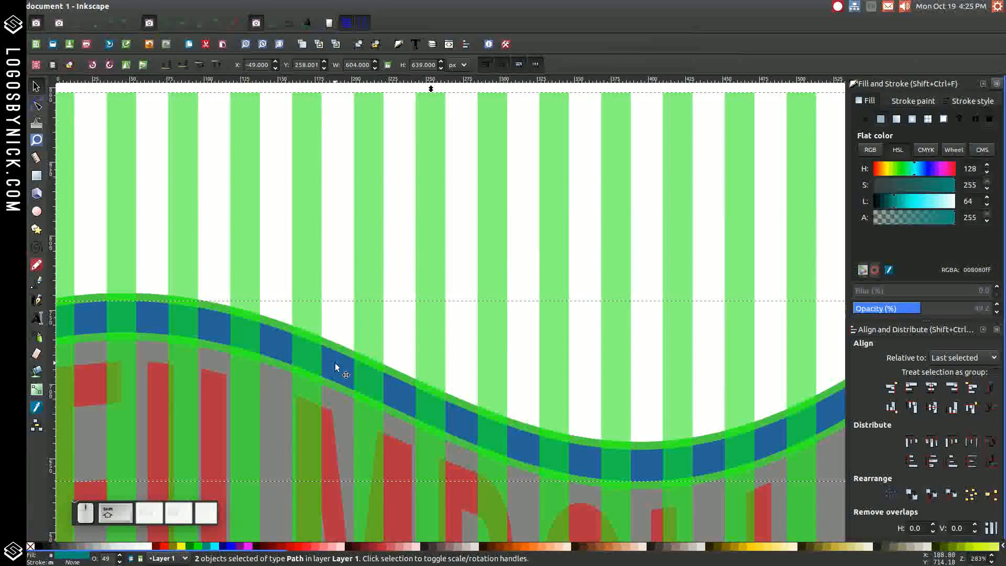
pyautogui.scroll(2, 417, 254)
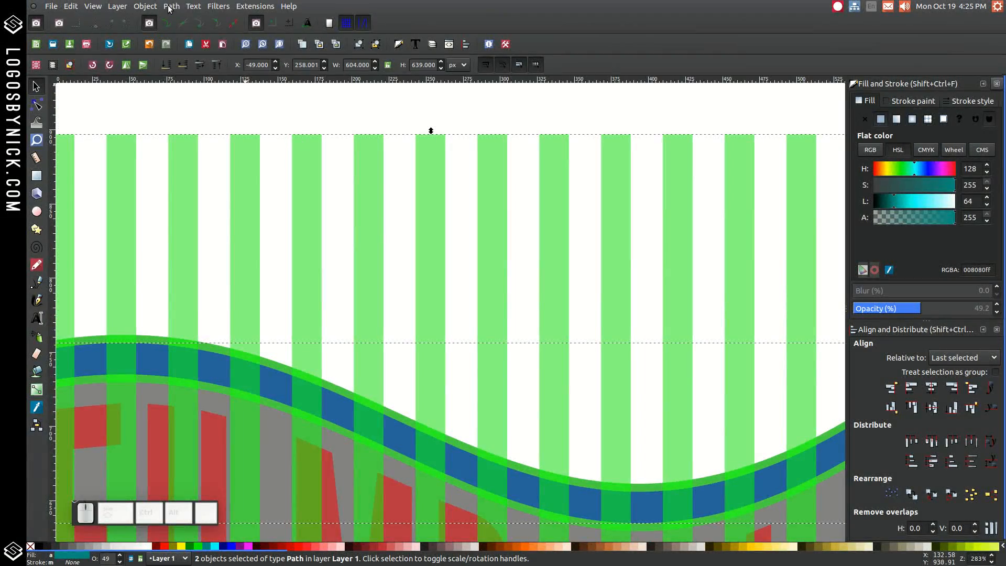
pyautogui.click(171, 6)
pyautogui.click(197, 100)
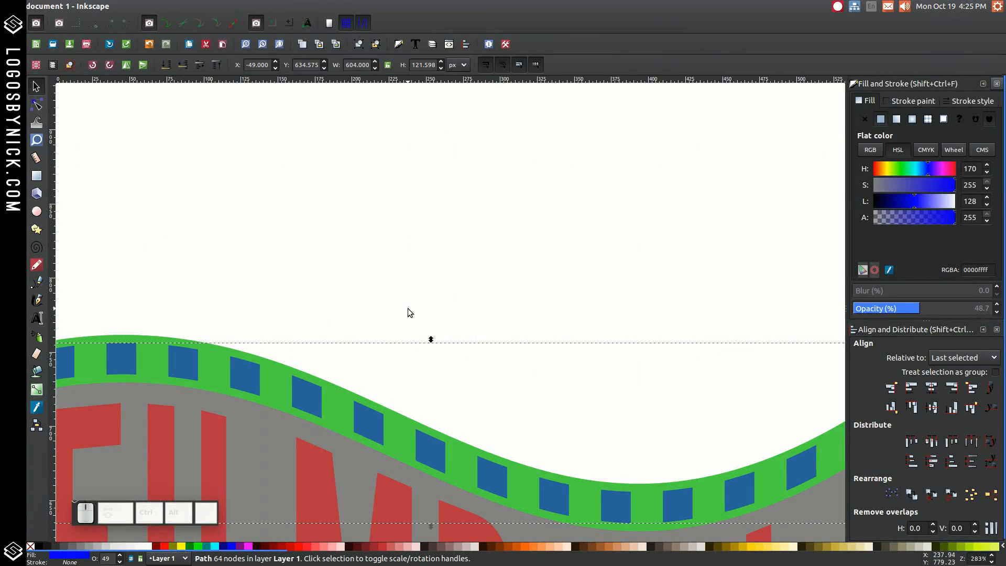
# Subtract the blue perforation squares from the green edge strip with Difference.
pyautogui.scroll(-3, 497, 318)
pyautogui.press('1')
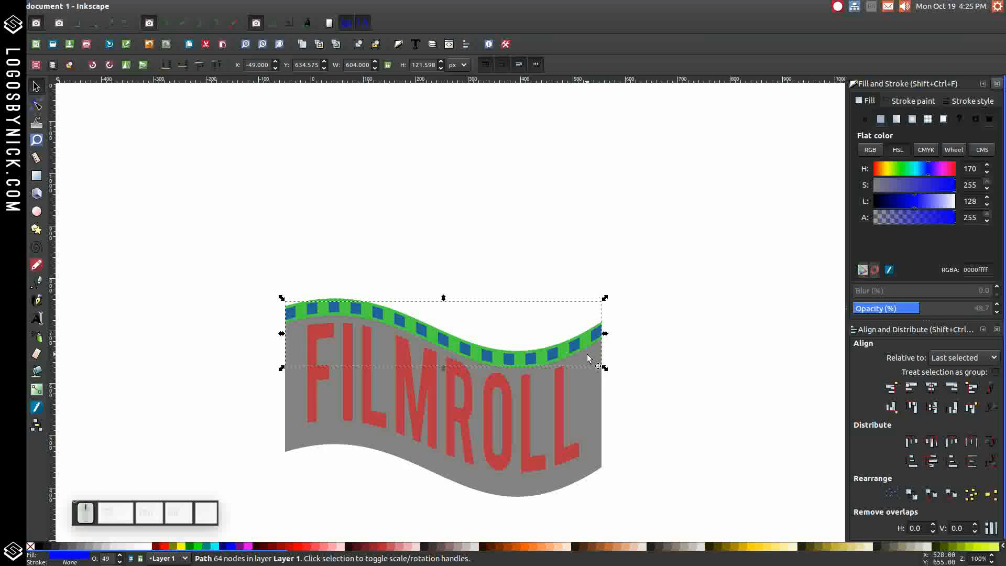
pyautogui.press('shift')
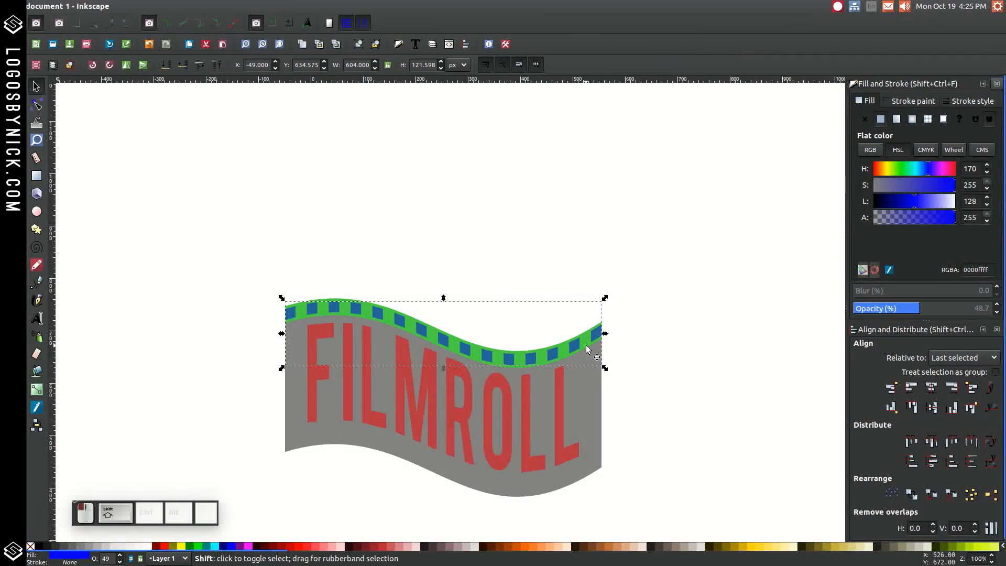
pyautogui.keyDown('shift'); pyautogui.click(587, 350); pyautogui.keyUp('shift')
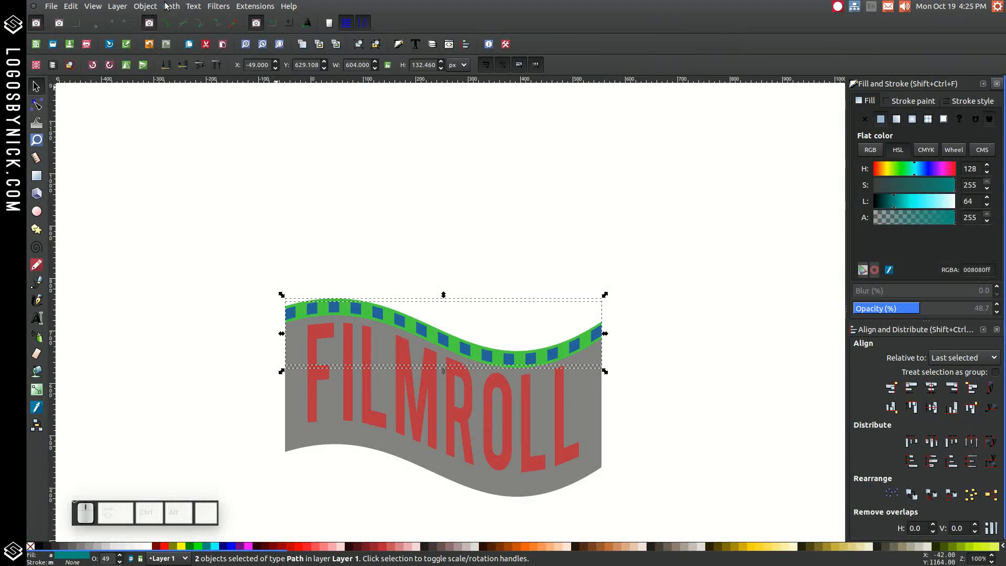
pyautogui.click(171, 6)
pyautogui.click(189, 89)
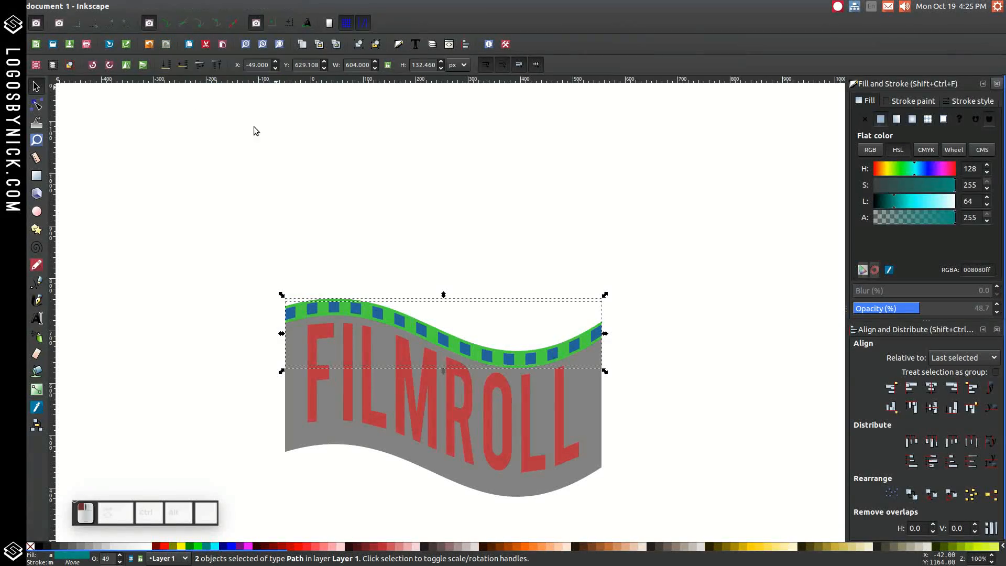
# Duplicate the perforated green strip and align the copy's bottom edge with the gray banner's bottom edge.
pyautogui.rightClick(570, 345)
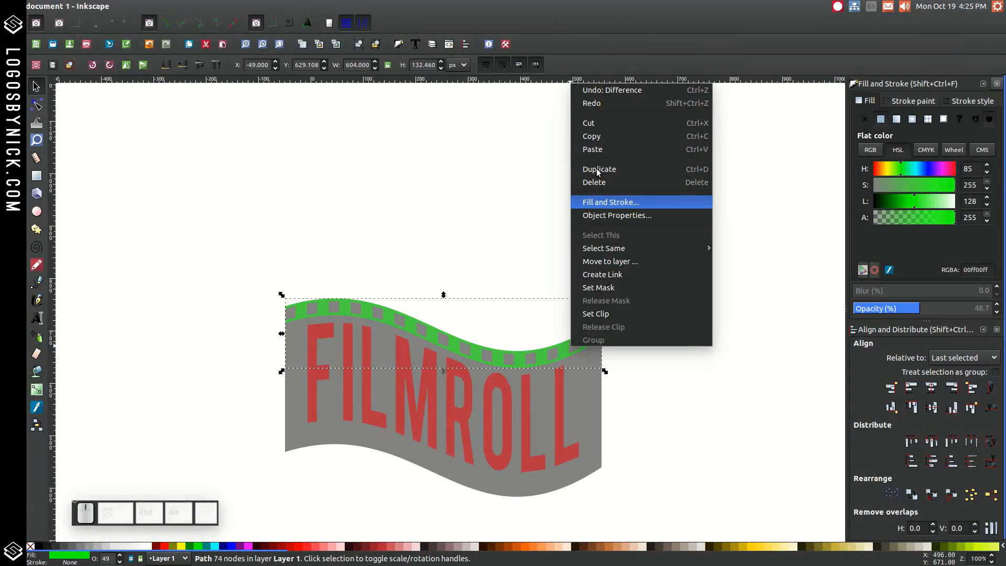
pyautogui.click(596, 168)
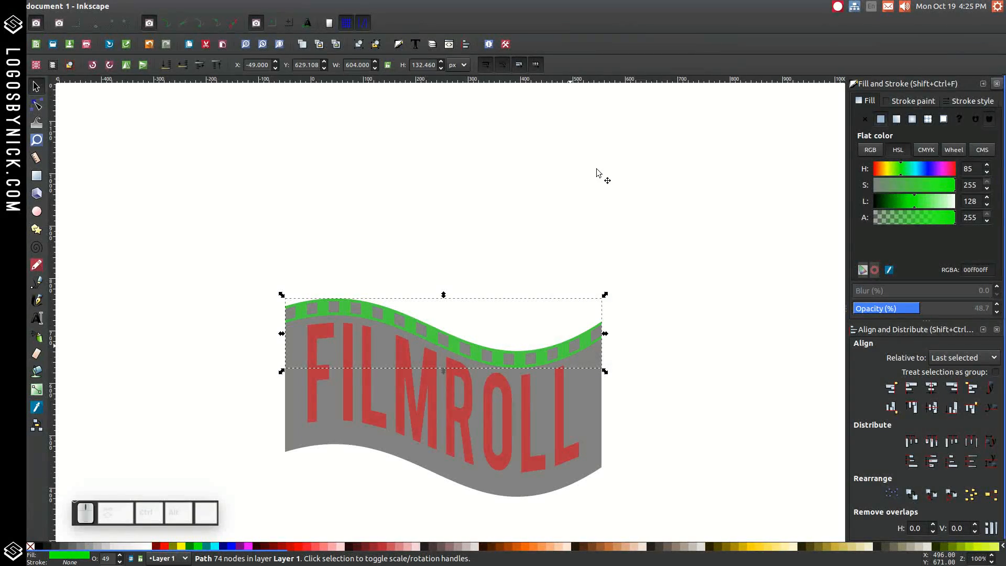
pyautogui.keyDown('shift'); pyautogui.click(597, 466); pyautogui.keyUp('shift')
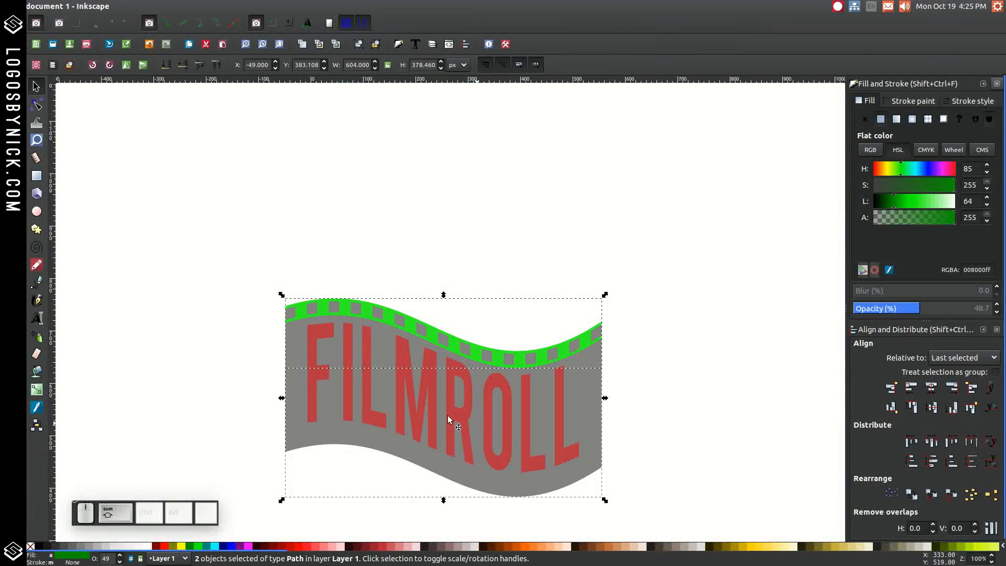
pyautogui.click(952, 408)
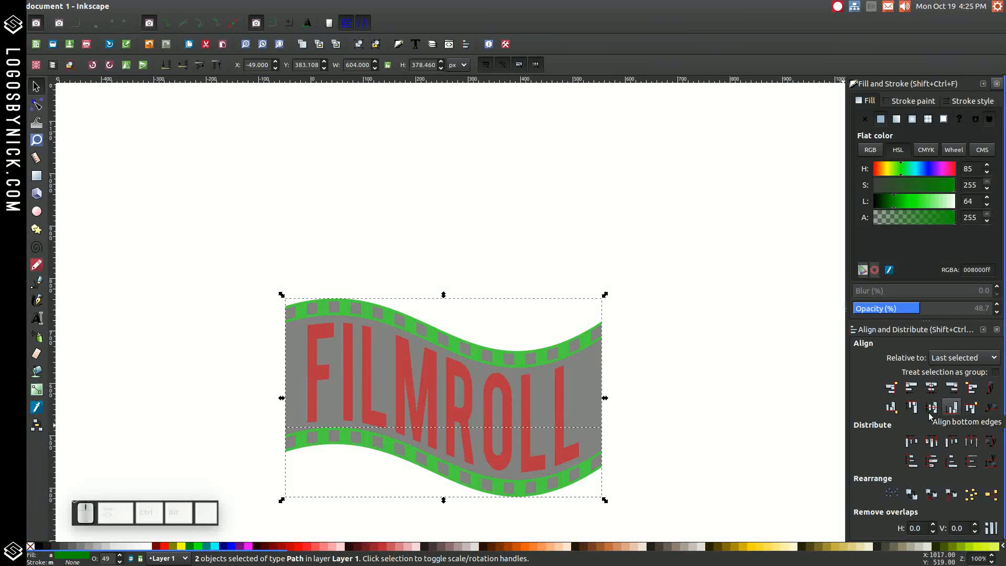
pyautogui.scroll(-2, 683, 392)
pyautogui.scroll(-2, 702, 380)
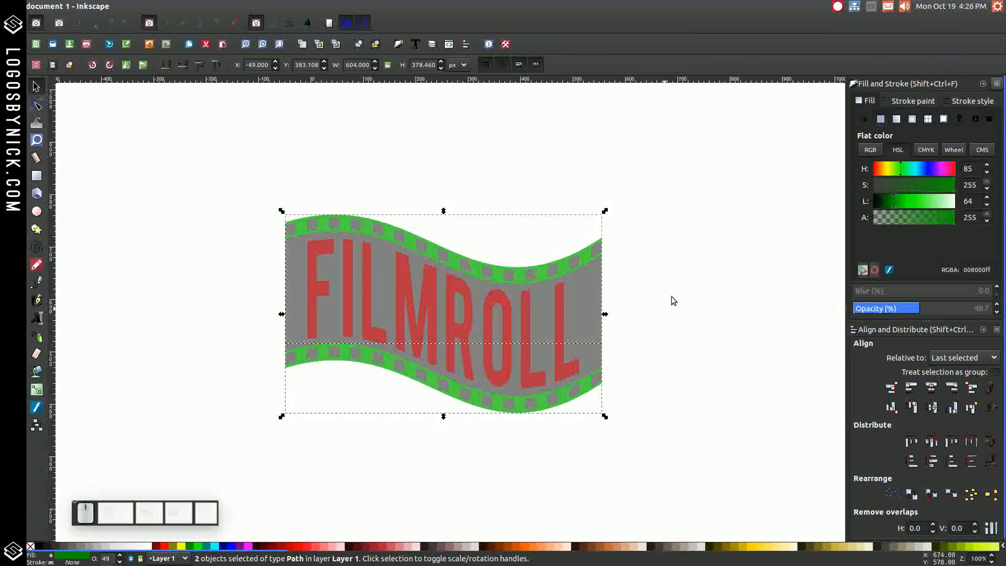
pyautogui.click(712, 250)
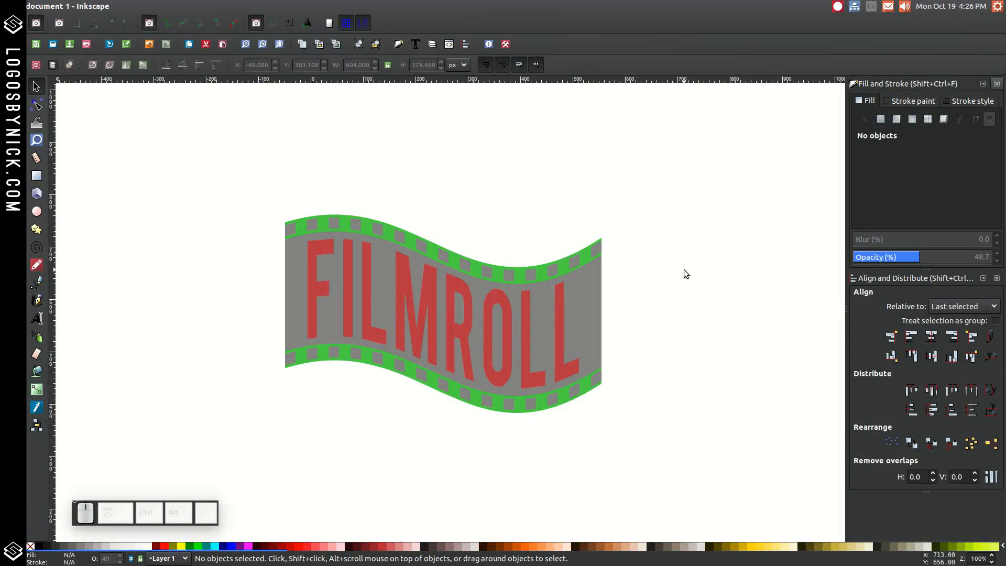
# Give the gray banner a flat black stroke paint with mitered joins.
pyautogui.click(597, 283)
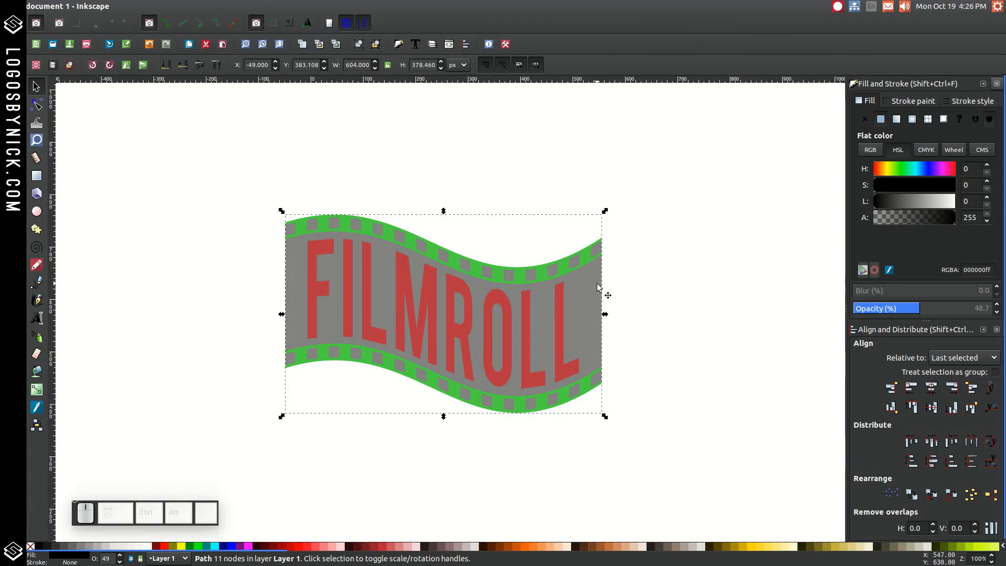
pyautogui.click(911, 103)
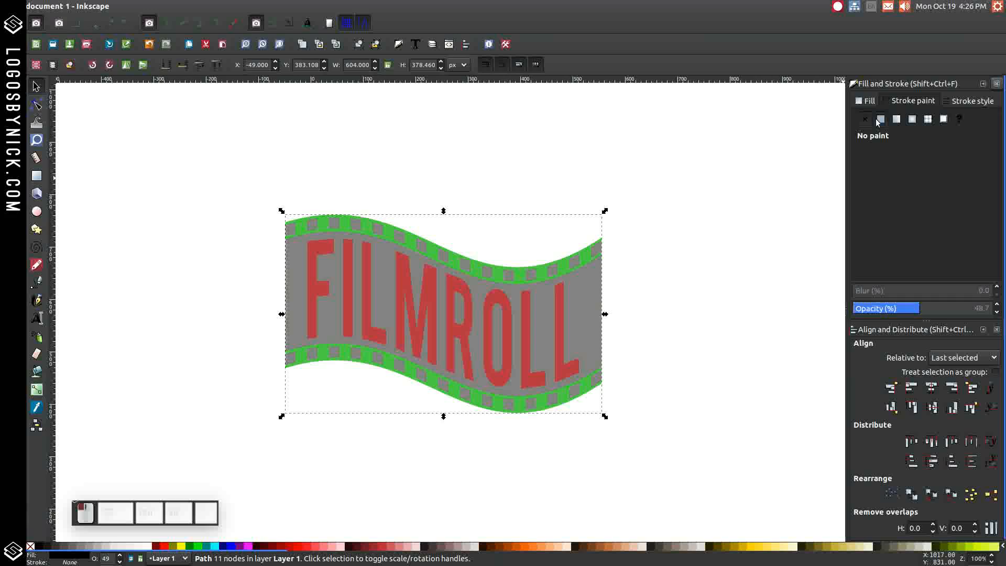
pyautogui.click(880, 120)
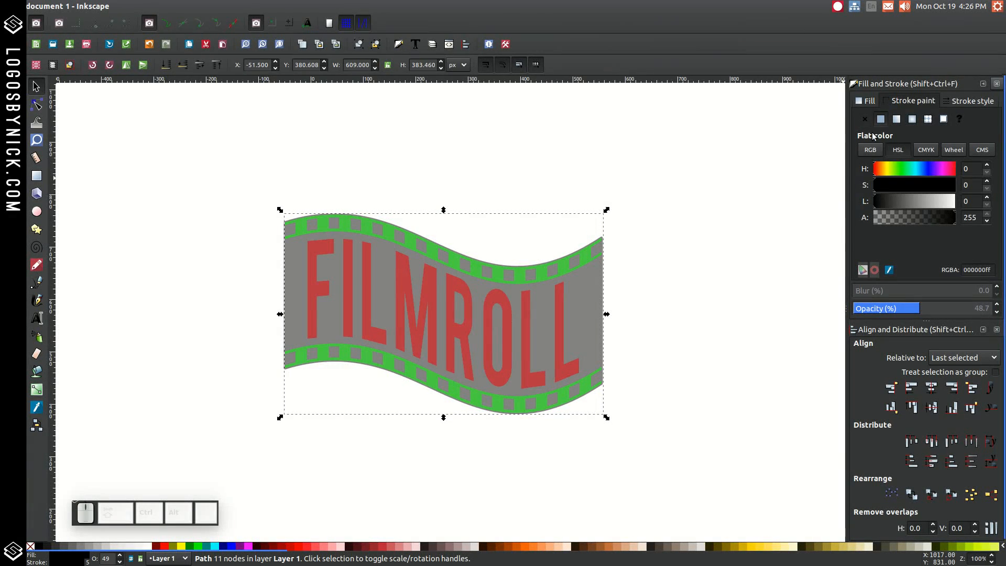
pyautogui.click(973, 101)
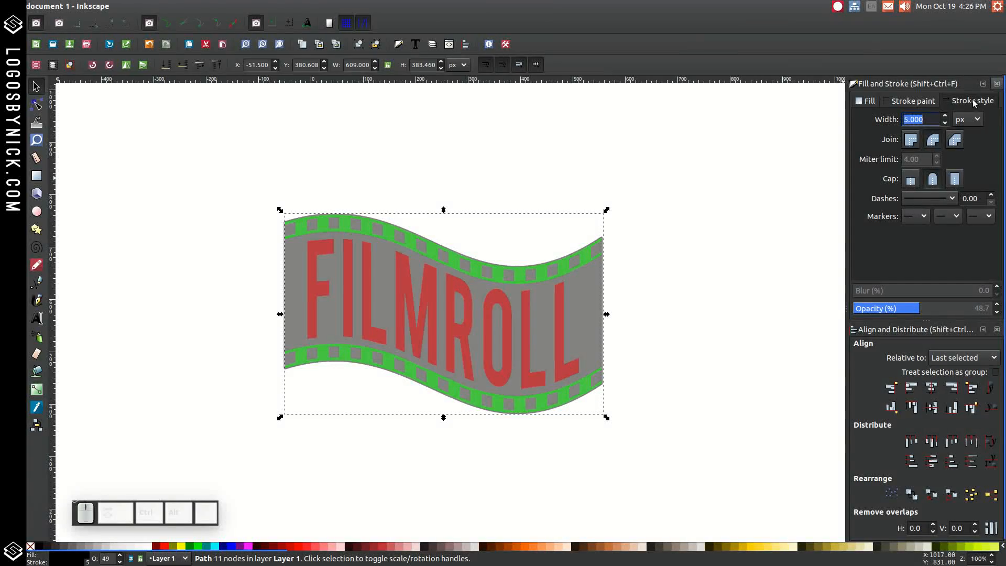
pyautogui.click(911, 140)
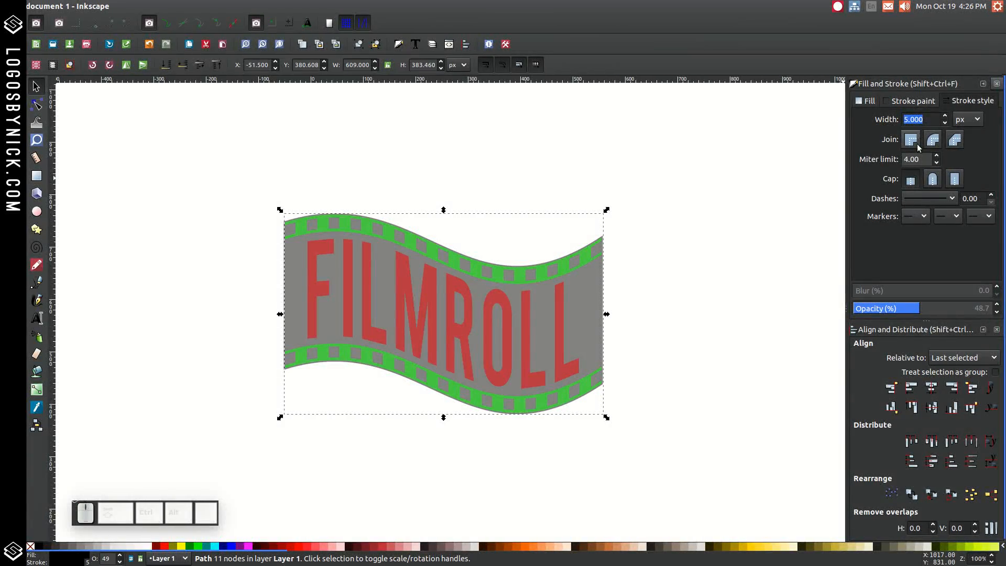
# Try a 20 px stroke width on the banner and settle on 25 px.
pyautogui.moveTo(926, 119); pyautogui.dragTo(889, 117)
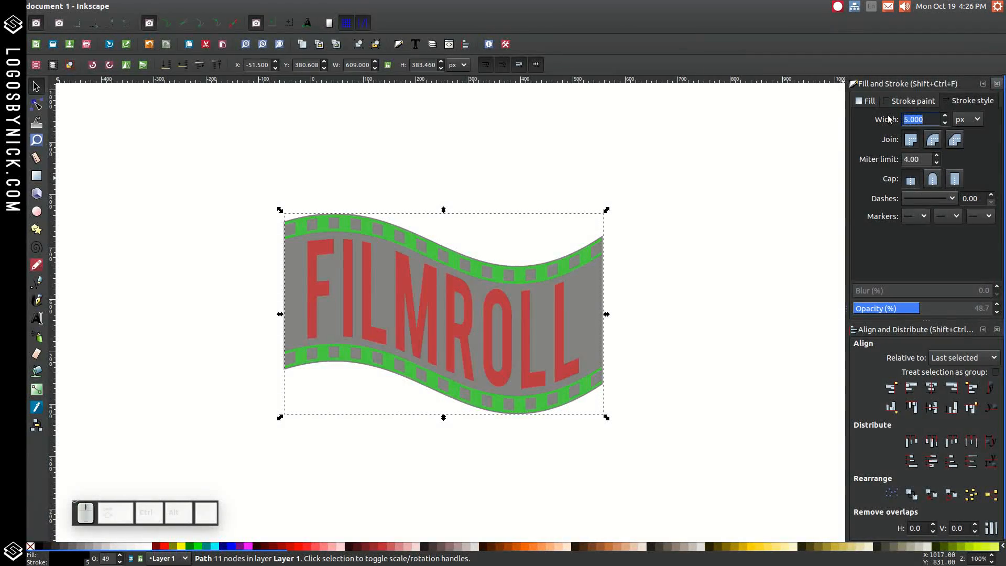
pyautogui.write('20')
pyautogui.press('Return')
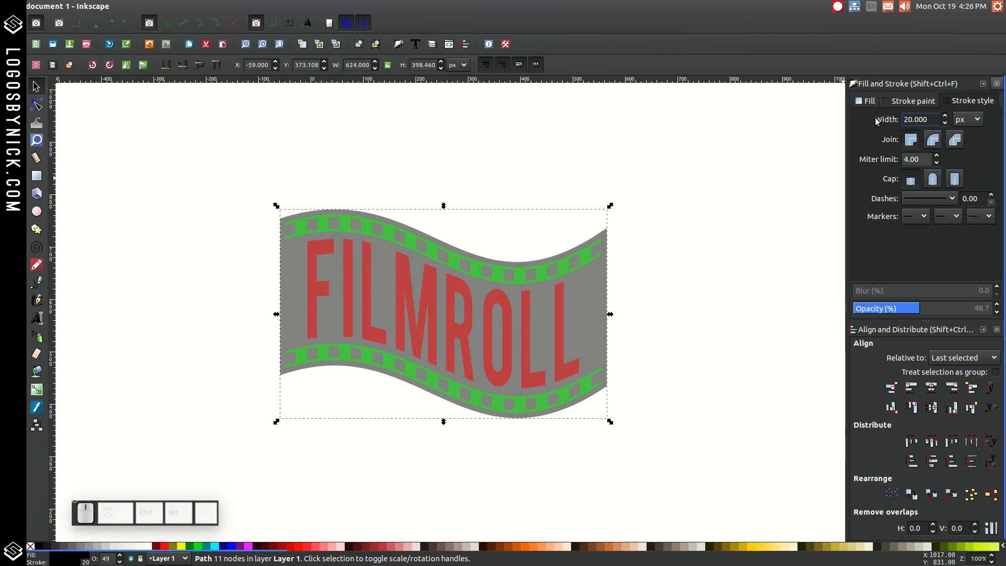
pyautogui.moveTo(934, 122); pyautogui.dragTo(885, 116)
pyautogui.write('25')
pyautogui.press('Return')
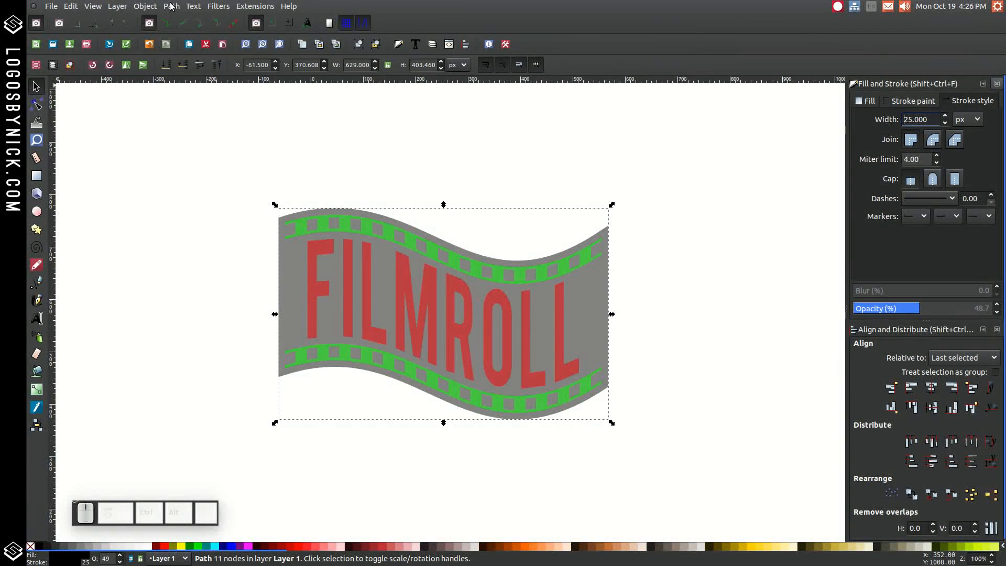
# Convert the banner's stroke to a path, break it apart, and unite the pieces into one enlarged banner shape.
pyautogui.click(172, 6)
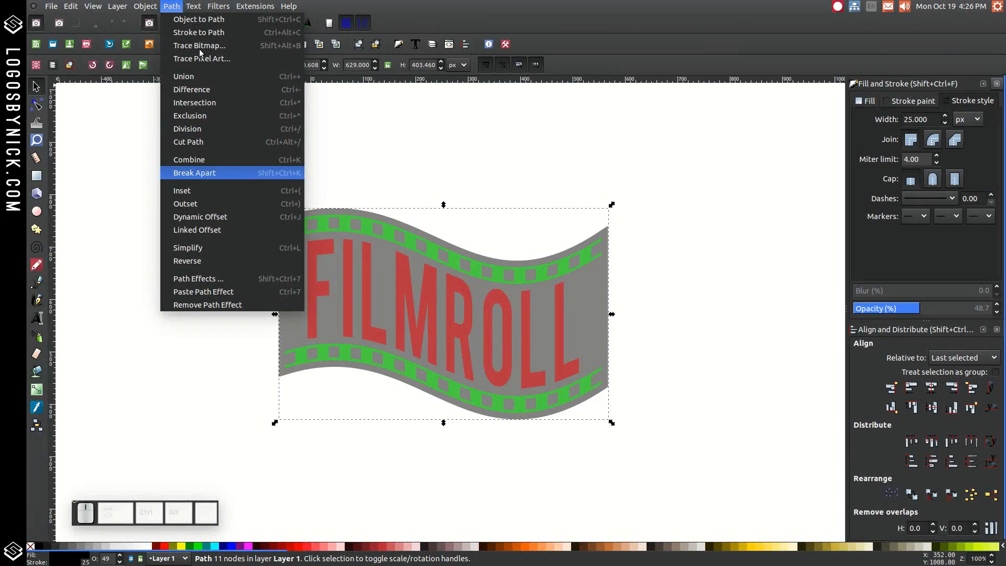
pyautogui.click(203, 35)
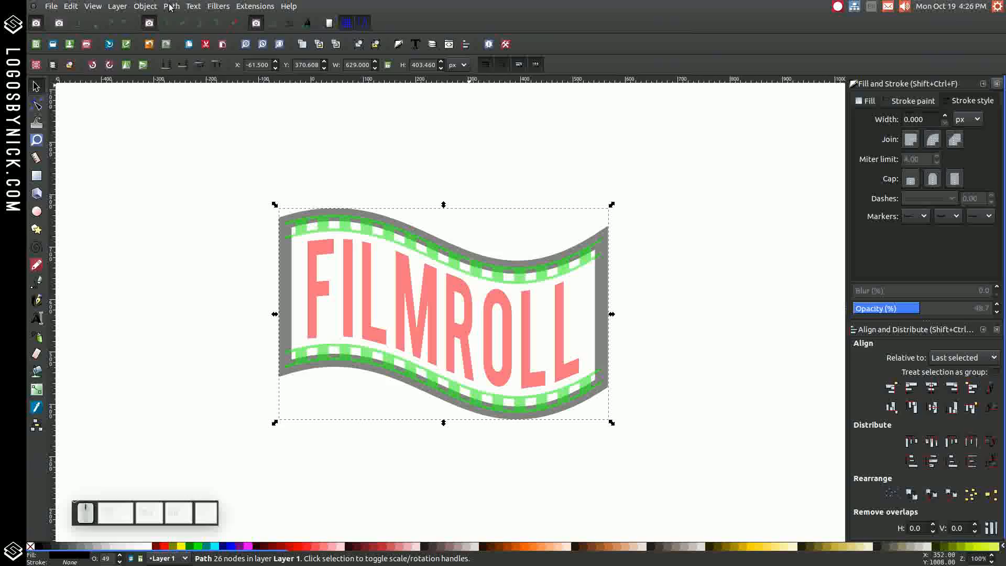
pyautogui.click(172, 6)
pyautogui.click(194, 173)
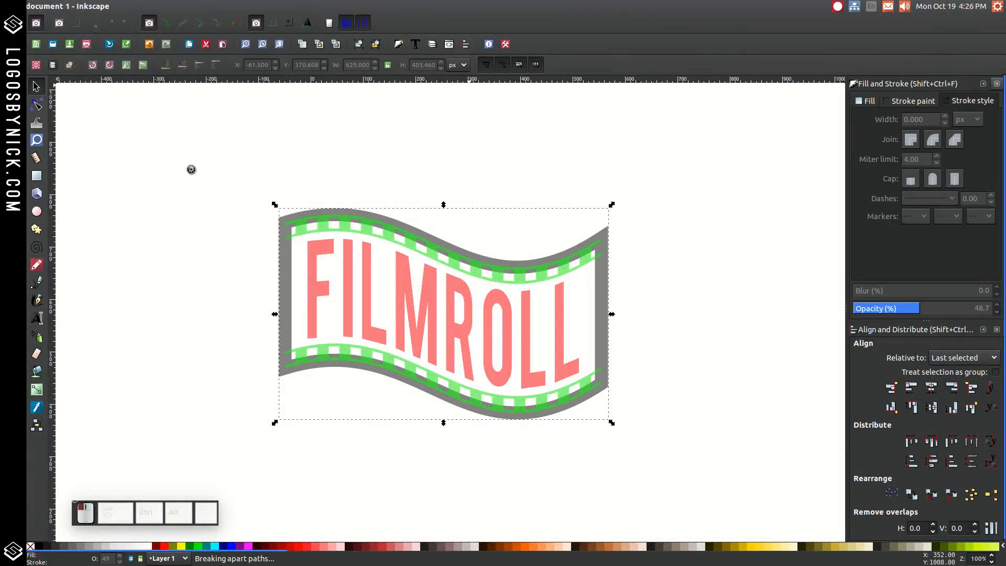
pyautogui.click(173, 6)
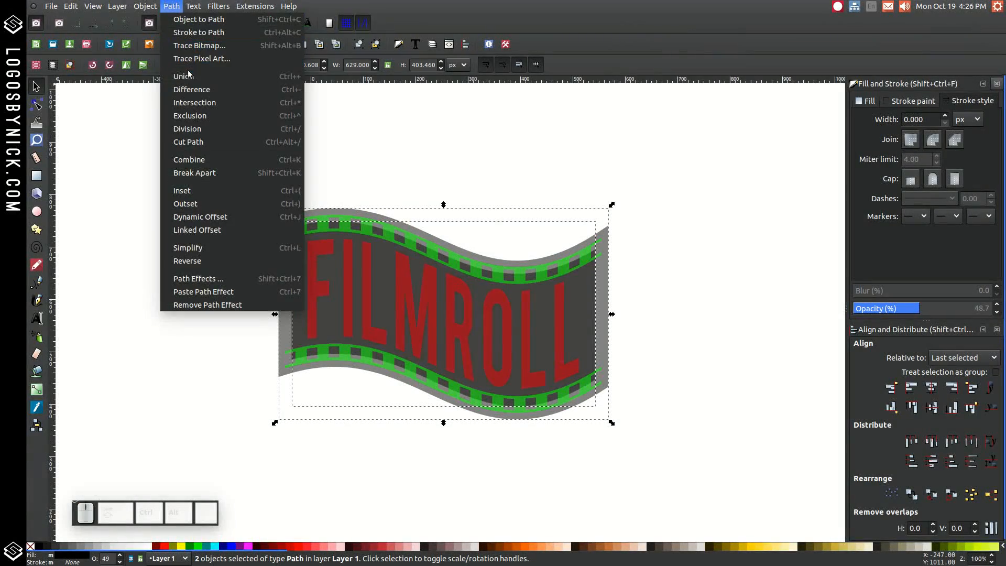
pyautogui.click(199, 78)
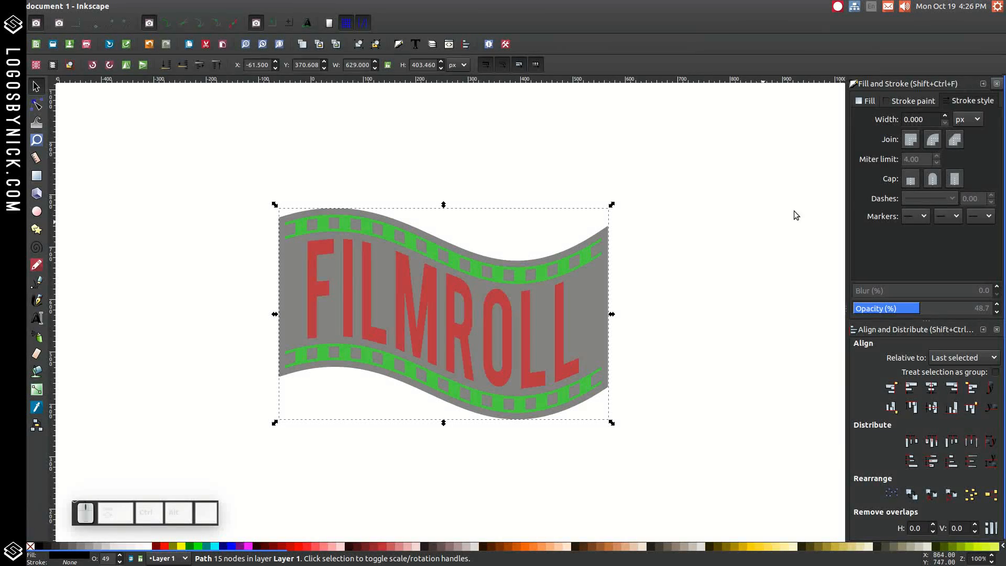
# Give the enlarged banner a flat black stroke and remove its fill, leaving only an outline.
pyautogui.click(896, 103)
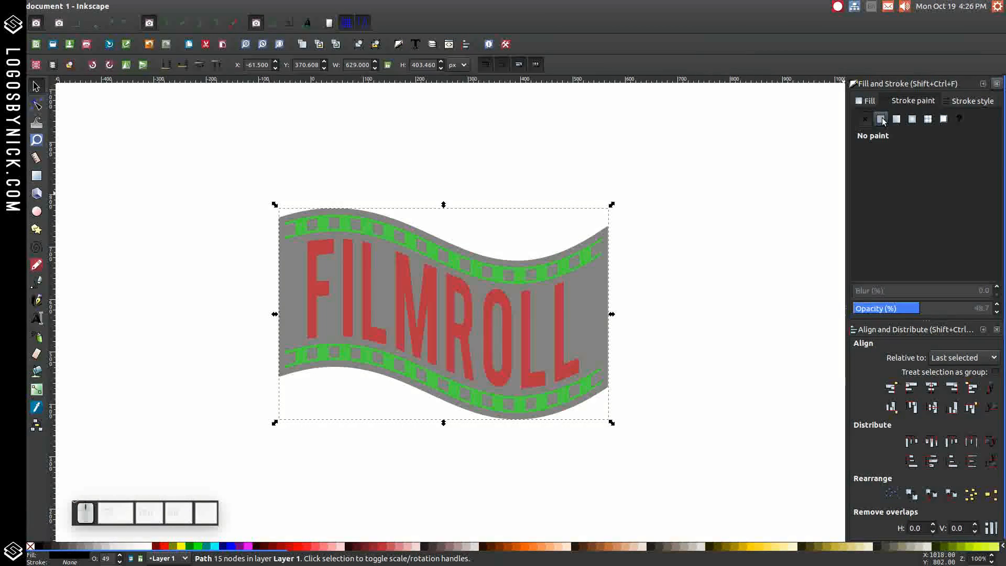
pyautogui.click(880, 119)
pyautogui.click(868, 102)
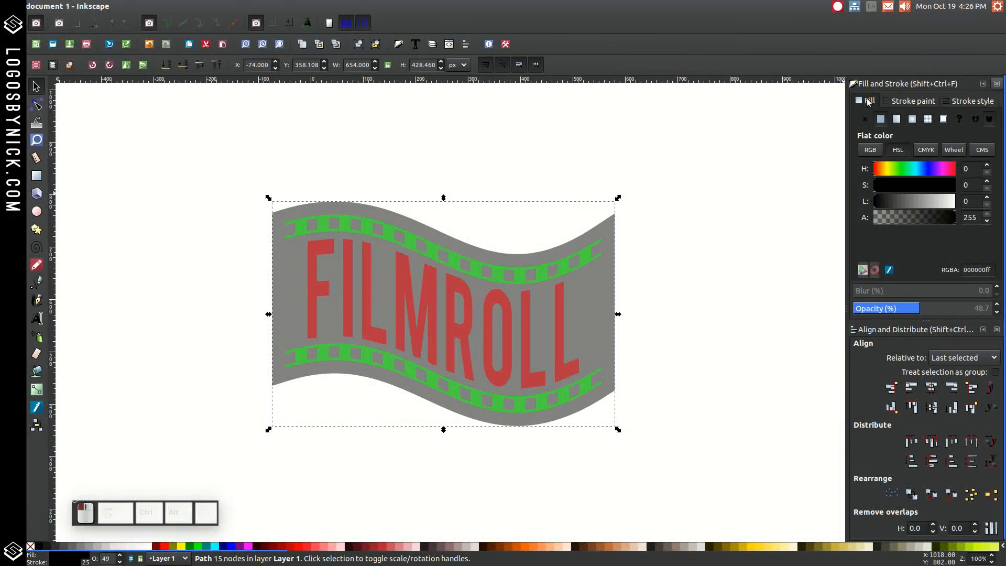
pyautogui.click(865, 119)
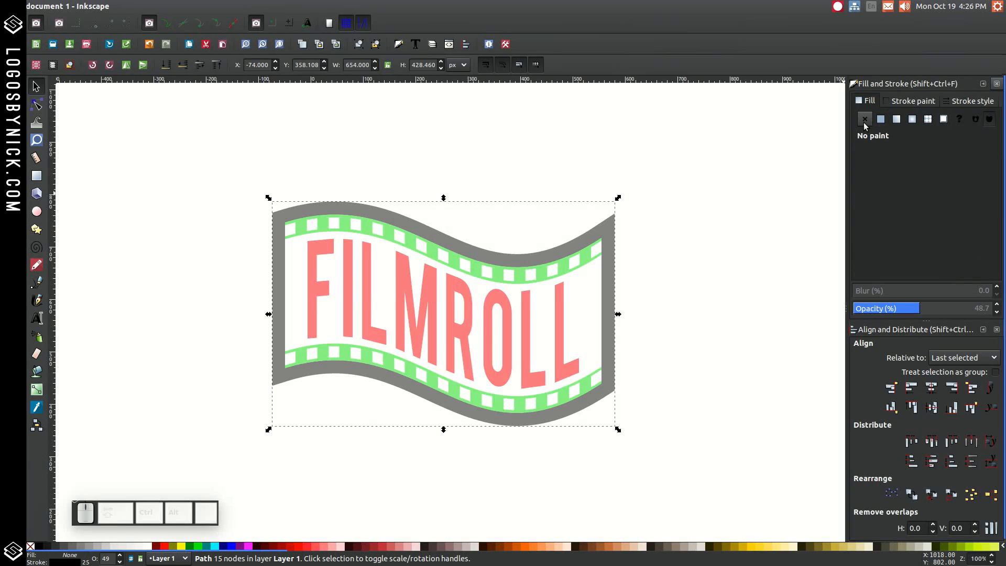
# Set the banner outline's stroke width to 10 px and convert the stroke to a path.
pyautogui.click(972, 101)
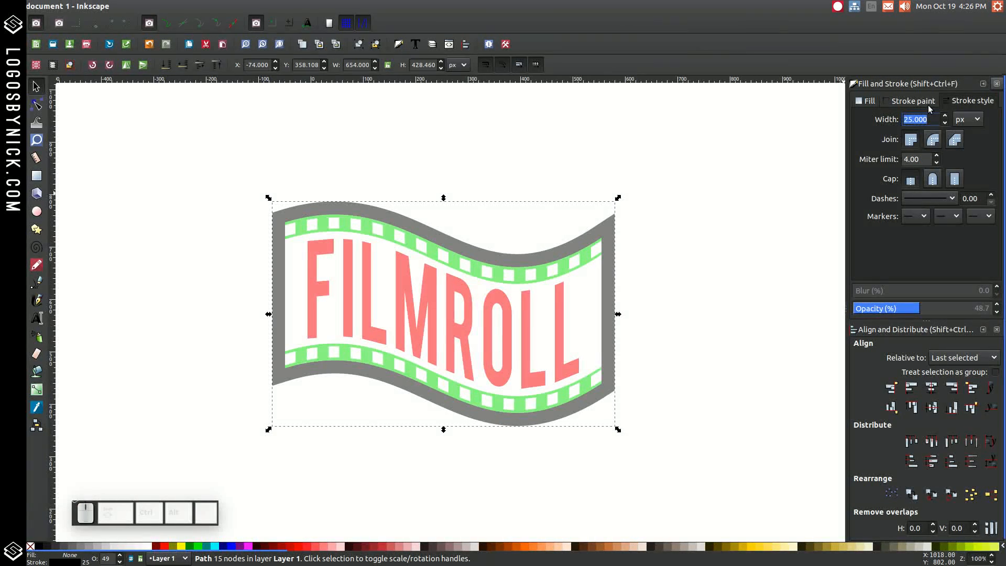
pyautogui.write('5')
pyautogui.press('Return')
pyautogui.moveTo(935, 123); pyautogui.dragTo(902, 122)
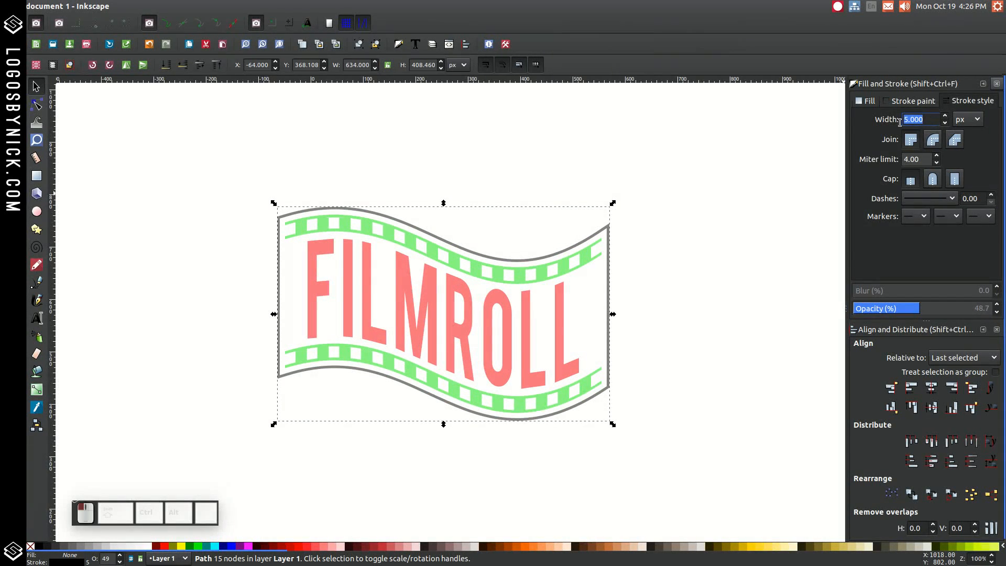
pyautogui.write('10')
pyautogui.press('Return')
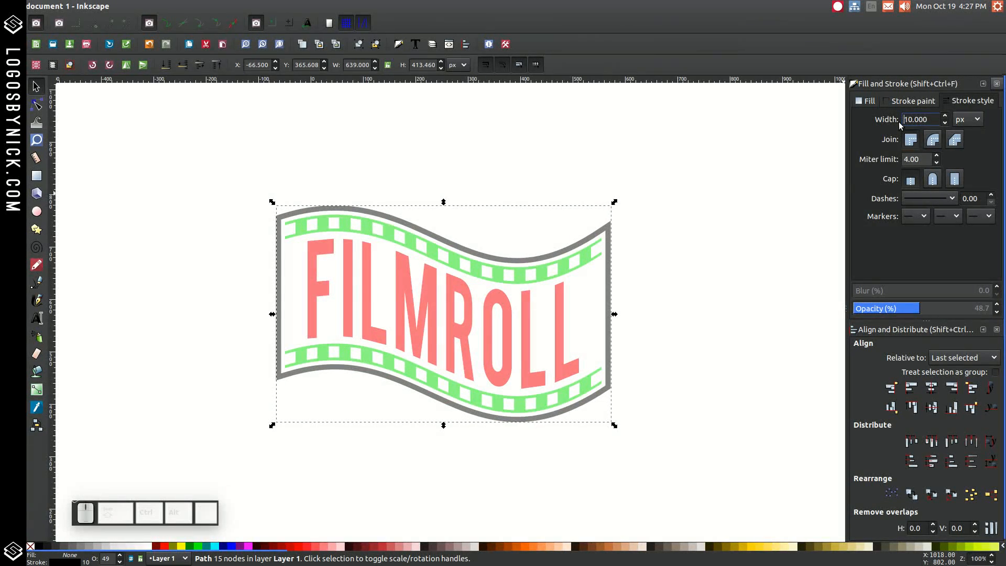
pyautogui.click(178, 6)
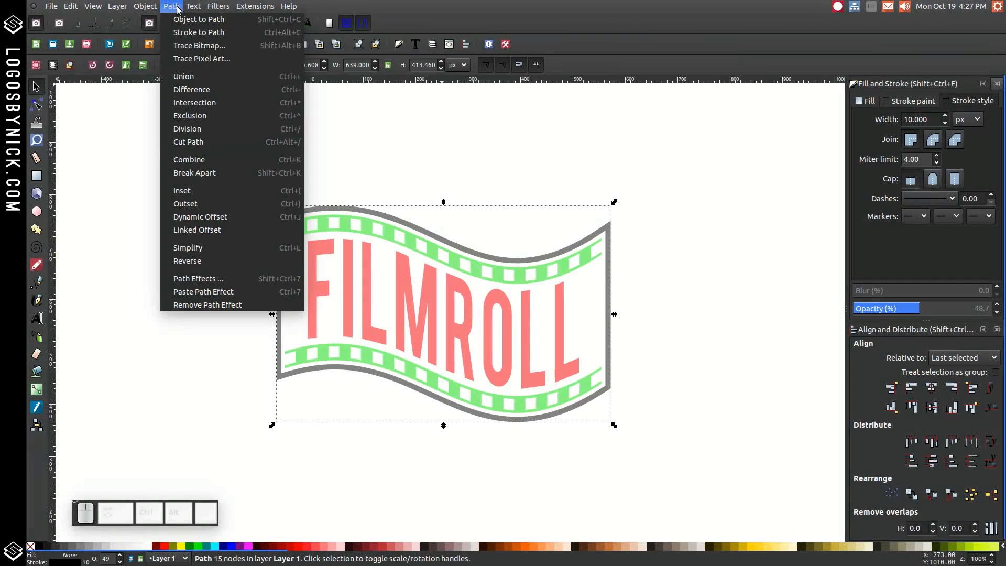
pyautogui.click(192, 32)
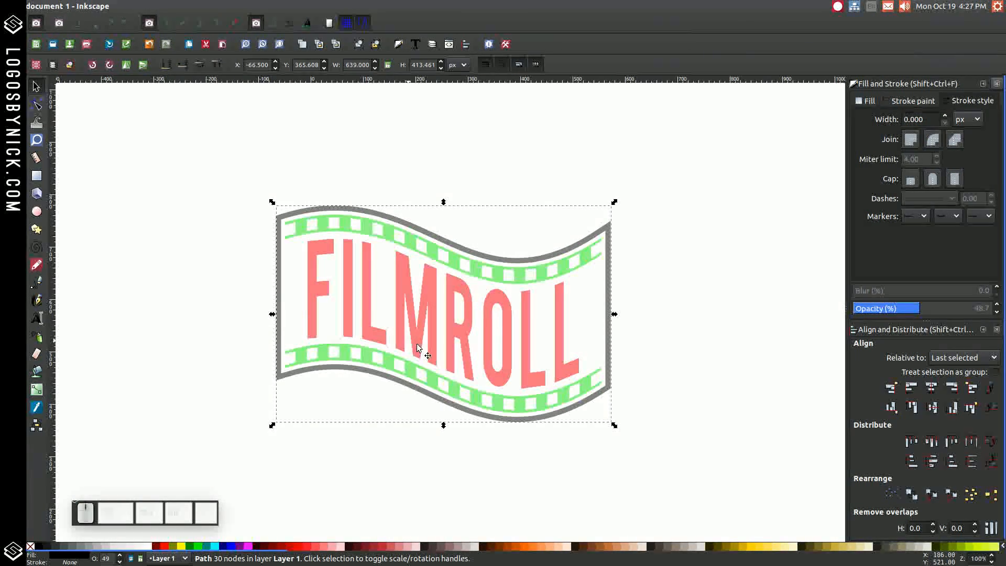
# Select all four objects of the film roll design, set their opacity to 100% and color them near-black.
pyautogui.moveTo(254, 166); pyautogui.dragTo(234, 159)
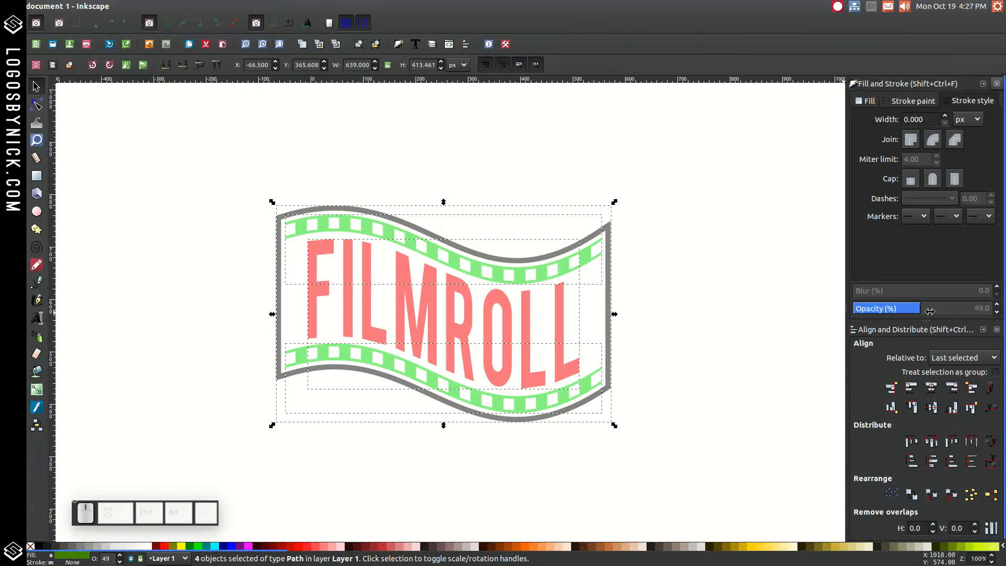
pyautogui.moveTo(921, 313); pyautogui.dragTo(996, 313)
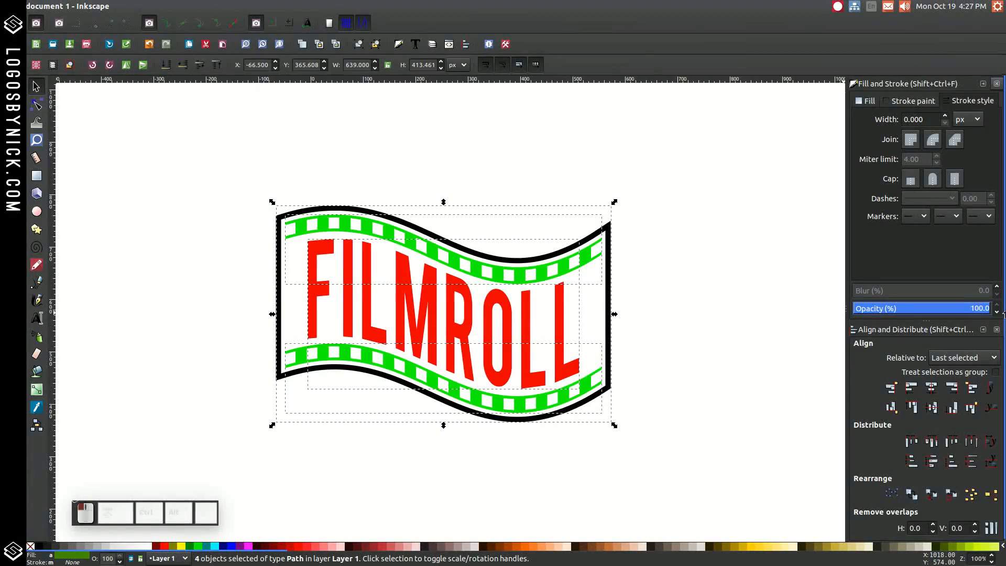
pyautogui.click(48, 548)
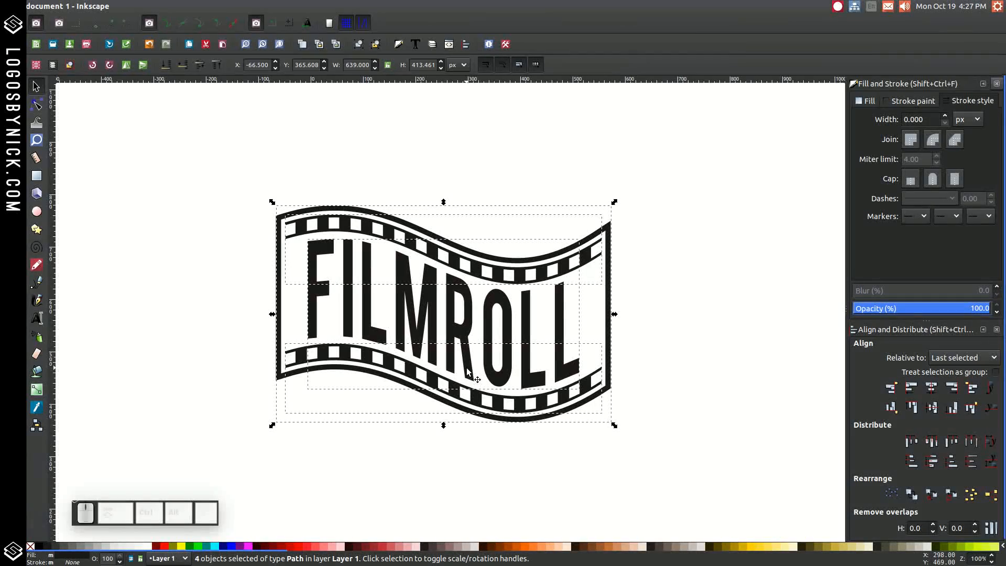
# Group the four film roll objects and squash the group vertically to about 274 px high.
pyautogui.click(360, 45)
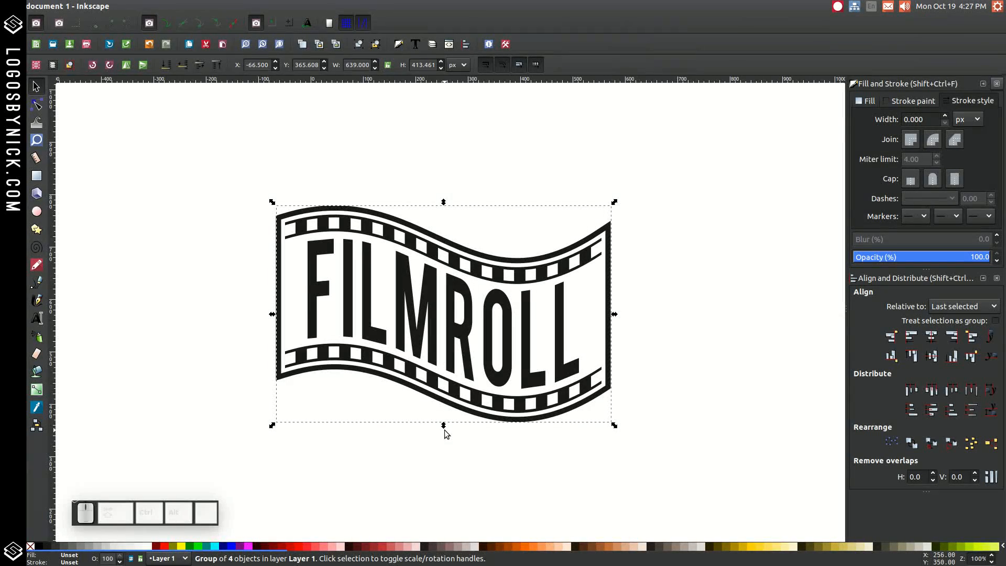
pyautogui.moveTo(443, 428); pyautogui.dragTo(466, 355)
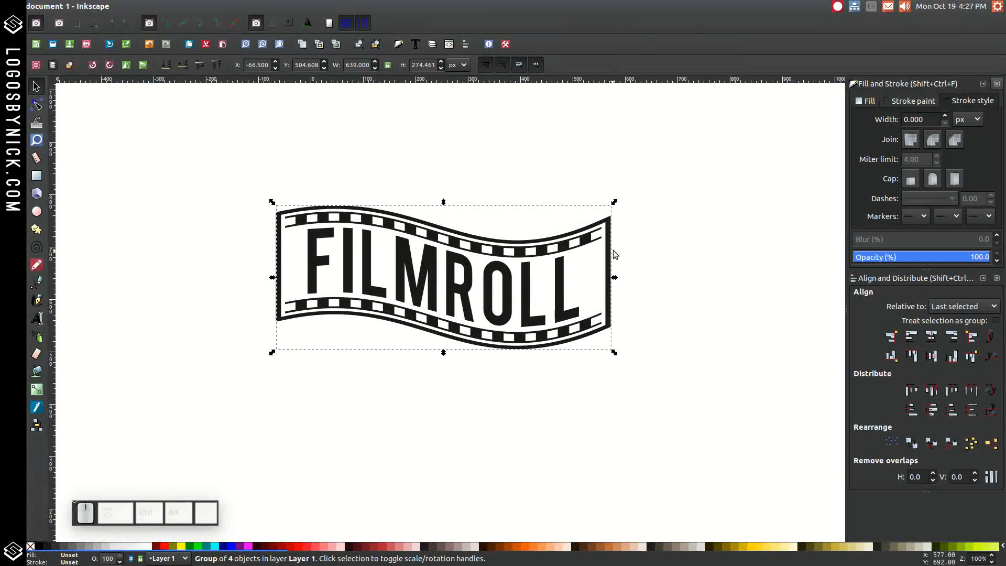
# Draw an upright six-cornered polygon, about 333 by 384 px, overlapping the lower edge of the film roll banner.
pyautogui.scroll(-2, 514, 430)
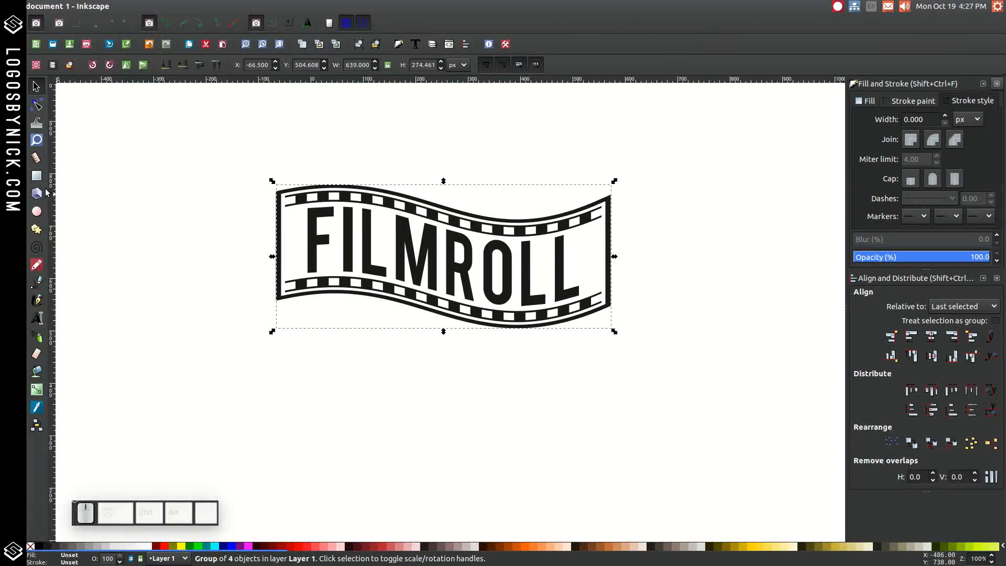
pyautogui.click(37, 230)
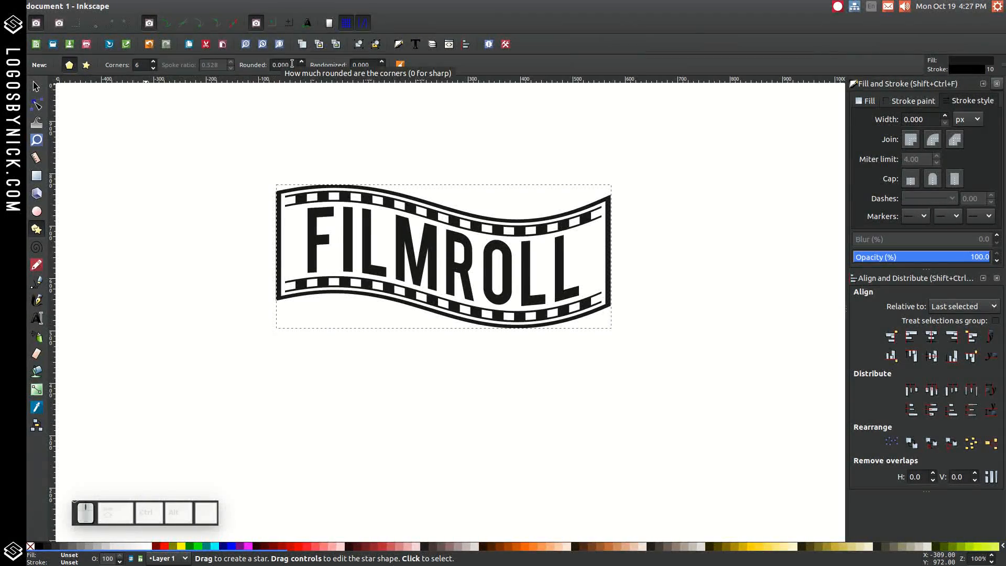
pyautogui.scroll(-1, 444, 369)
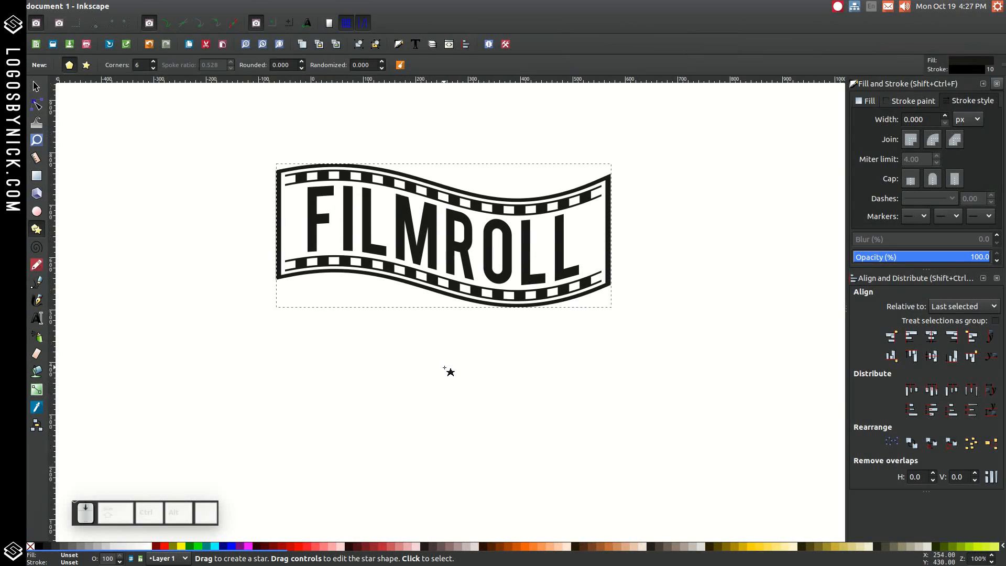
pyautogui.scroll(-1, 444, 369)
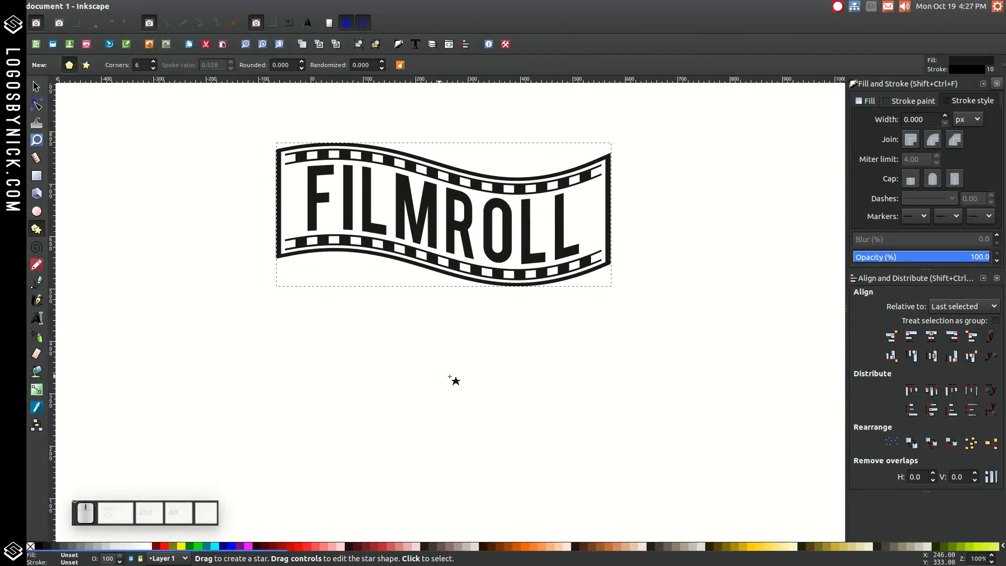
pyautogui.moveTo(394, 341)
pyautogui.mouseDown()
pyautogui.moveTo(466, 408)
pyautogui.moveTo(477, 394)
pyautogui.mouseUp()
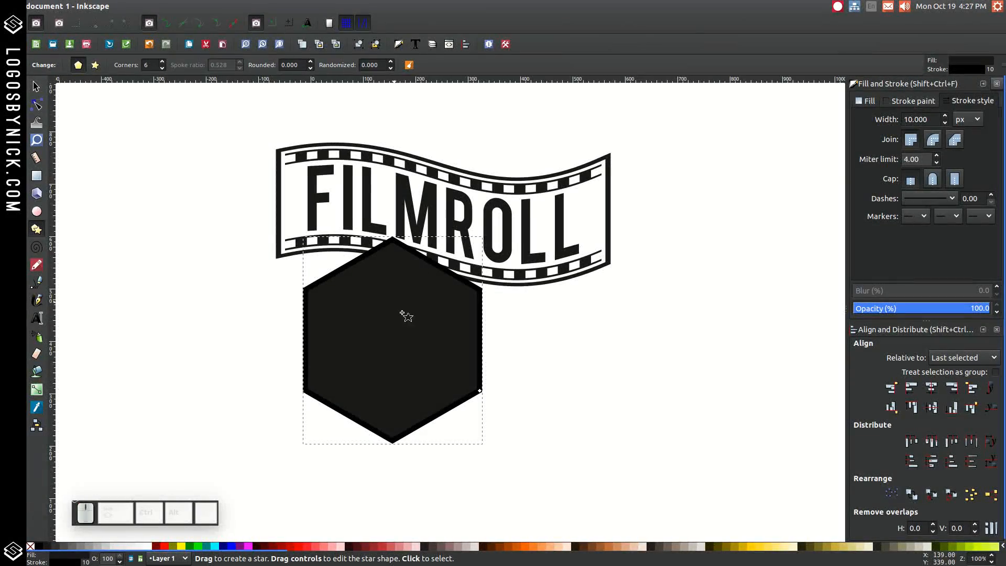
# Remove the hexagon's stroke and fill it with red.
pyautogui.click(908, 102)
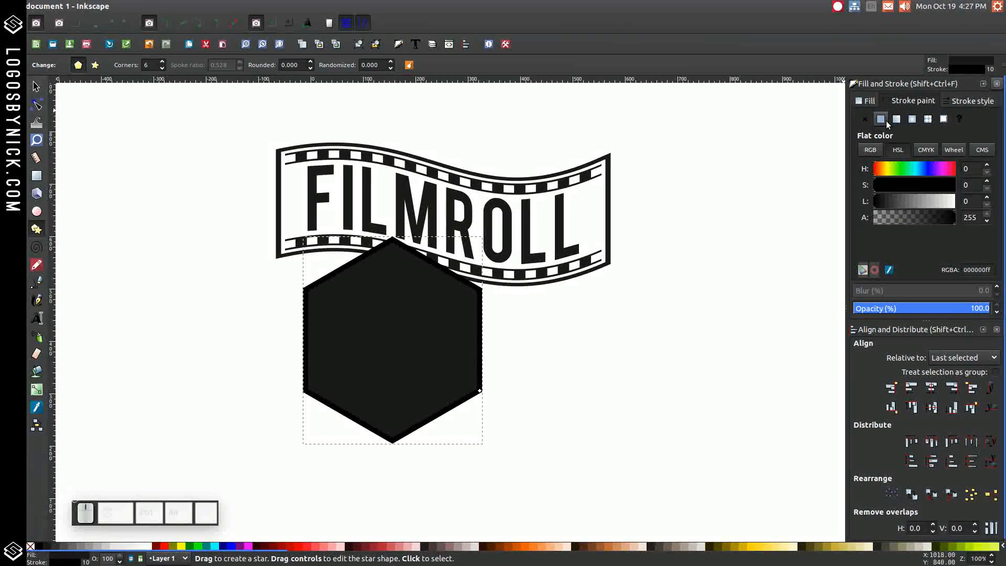
pyautogui.click(865, 118)
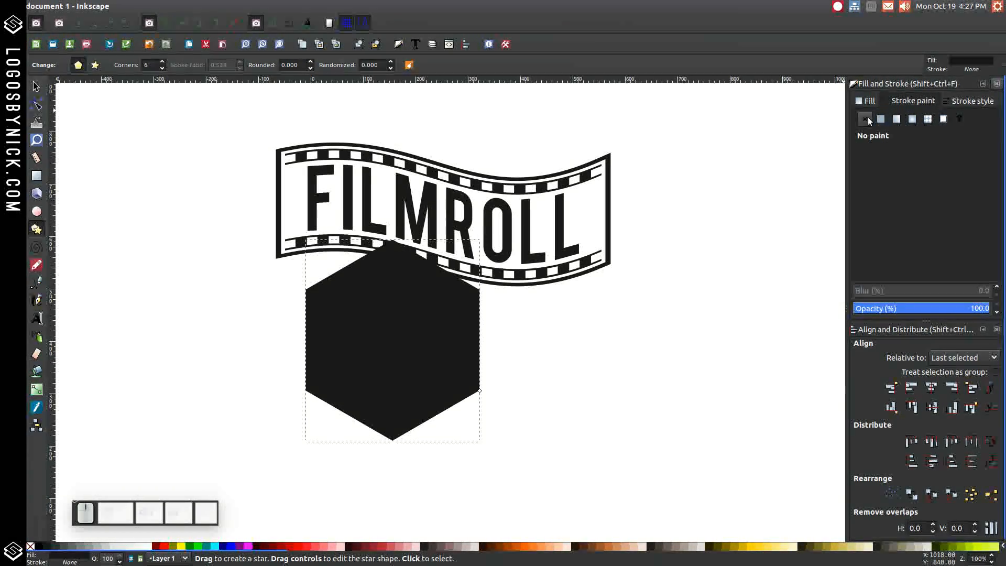
pyautogui.click(164, 546)
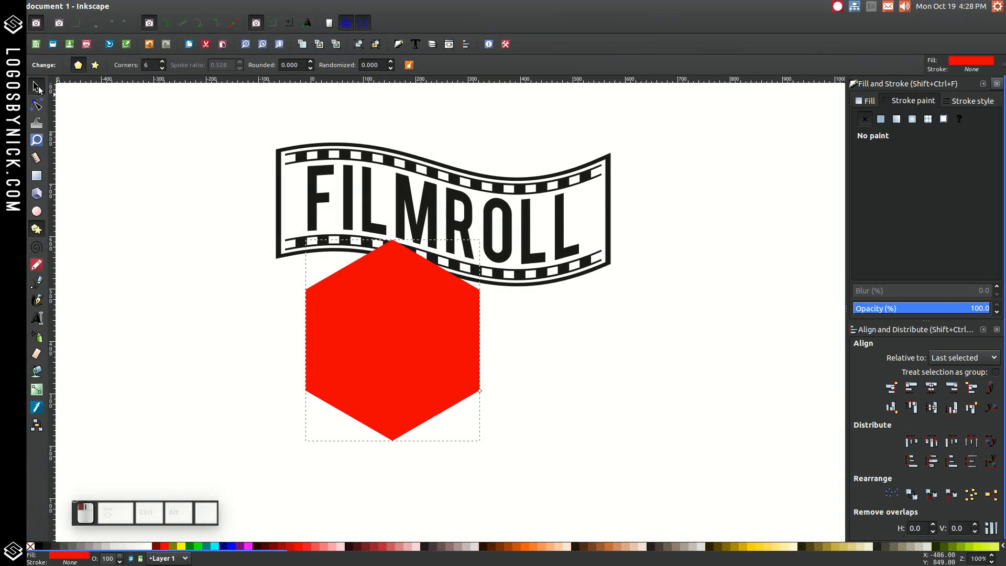
pyautogui.click(36, 87)
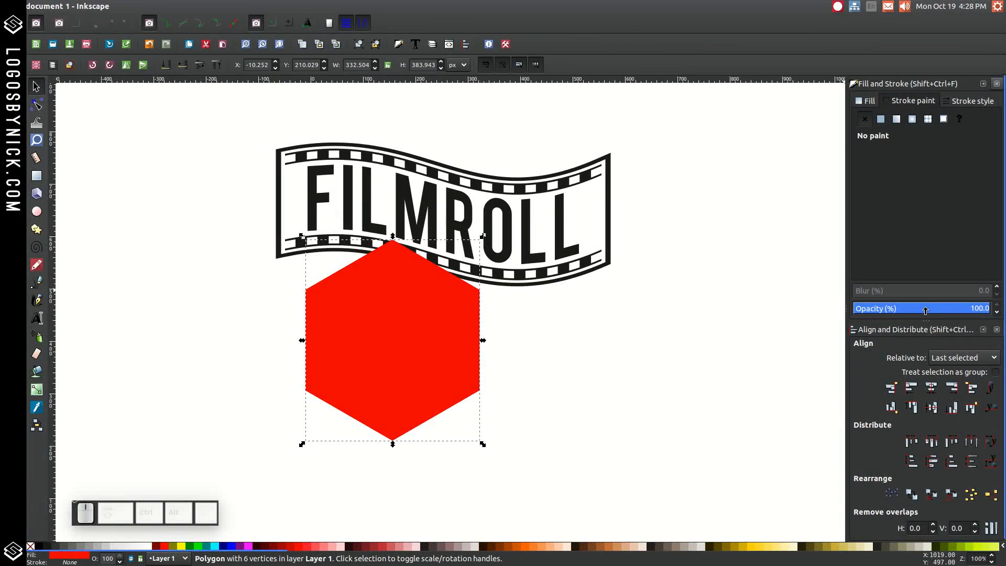
# Lower the red hexagon's opacity to about 52.5% and center it on the film roll banner horizontally and vertically.
pyautogui.moveTo(925, 310); pyautogui.dragTo(913, 311)
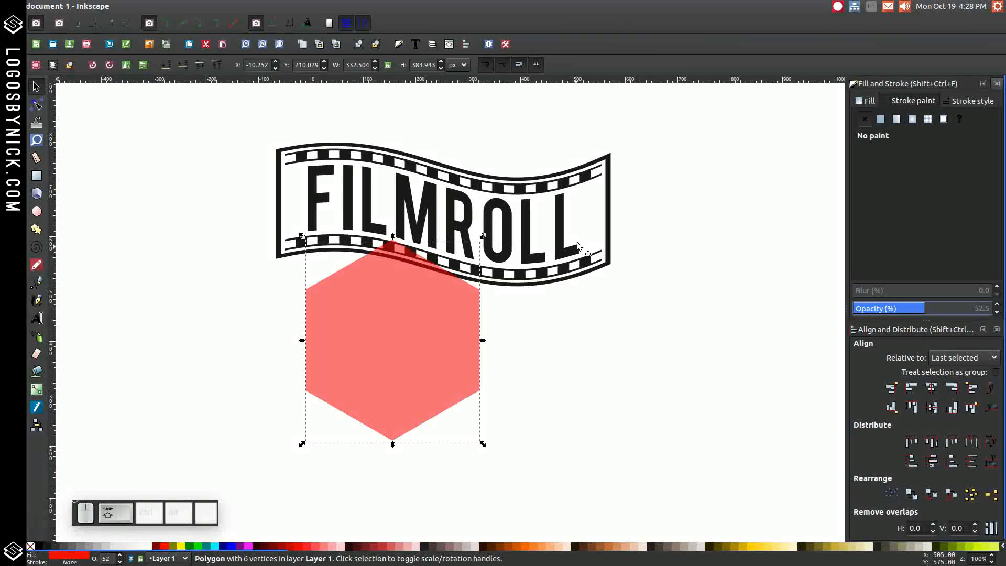
pyautogui.keyDown('shift'); pyautogui.click(609, 179); pyautogui.keyUp('shift')
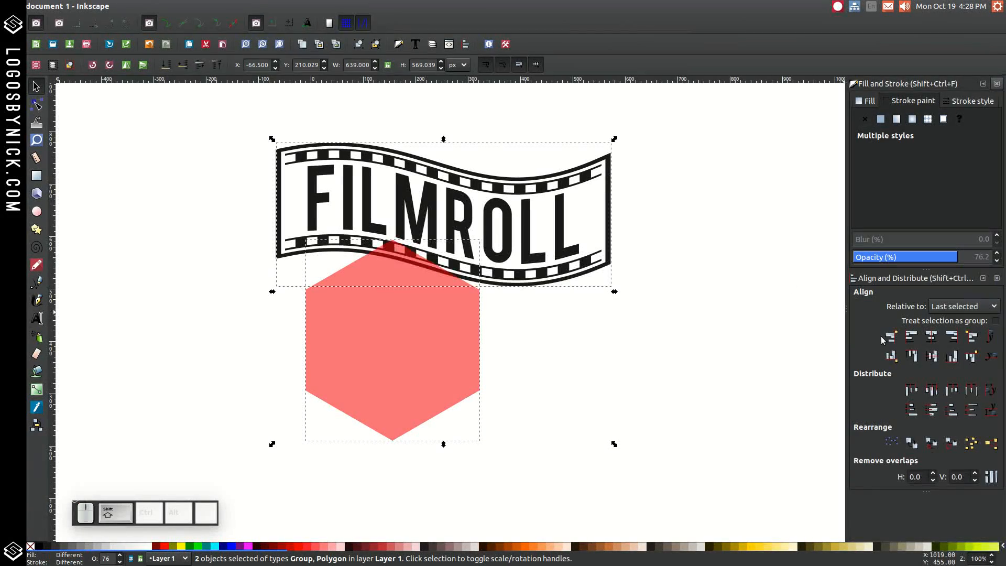
pyautogui.click(929, 340)
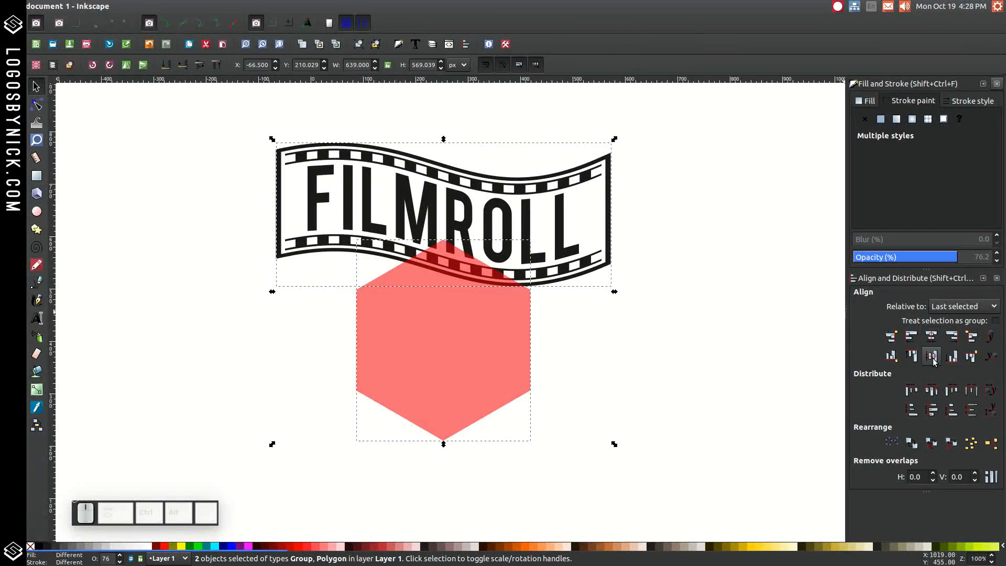
pyautogui.click(931, 356)
pyautogui.scroll(4, 677, 325)
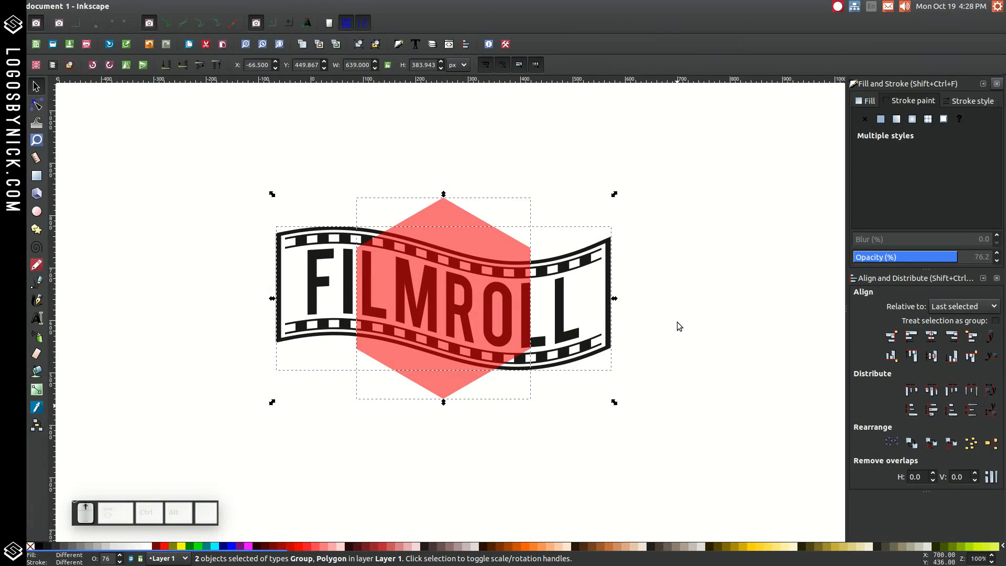
# Enlarge the red hexagon proportionally about its center to about 397 by 458 px.
pyautogui.click(703, 215)
pyautogui.click(481, 229)
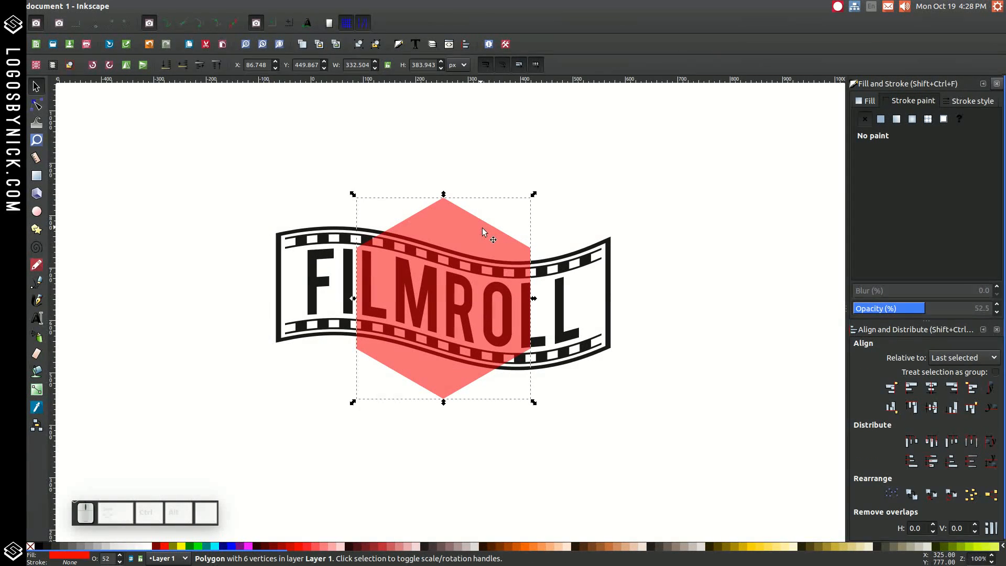
pyautogui.moveTo(533, 298)
pyautogui.mouseDown()
pyautogui.moveTo(558, 306)
pyautogui.moveTo(552, 299)
pyautogui.mouseUp()
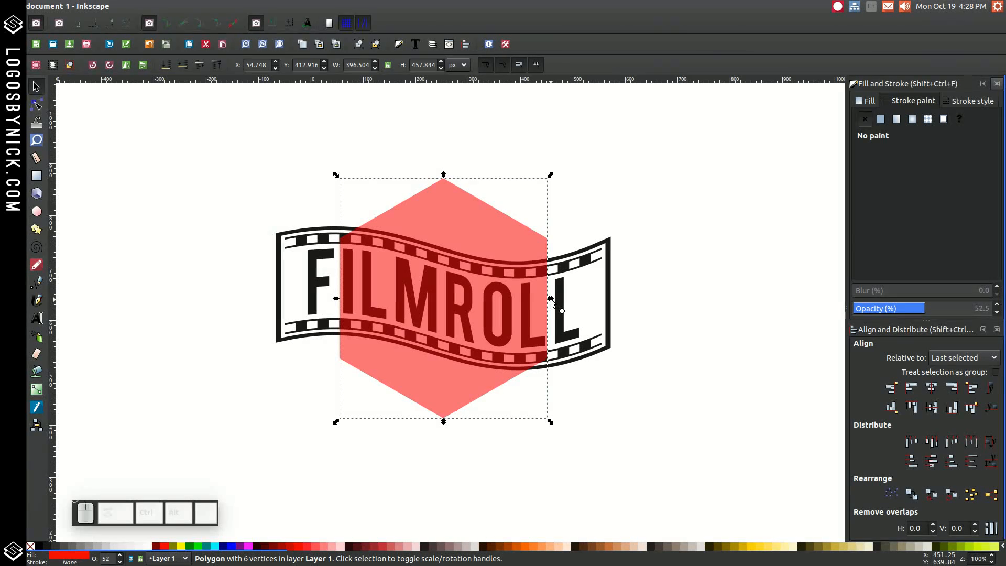
# Duplicate the red hexagon, color the copy green and shrink it about its center to about 363 by 419 px.
pyautogui.rightClick(483, 214)
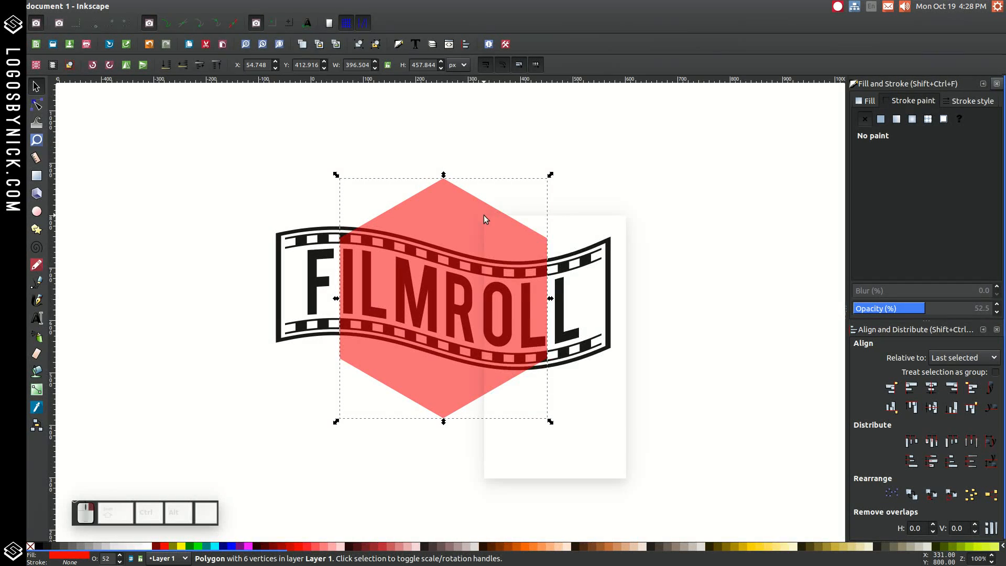
pyautogui.click(514, 303)
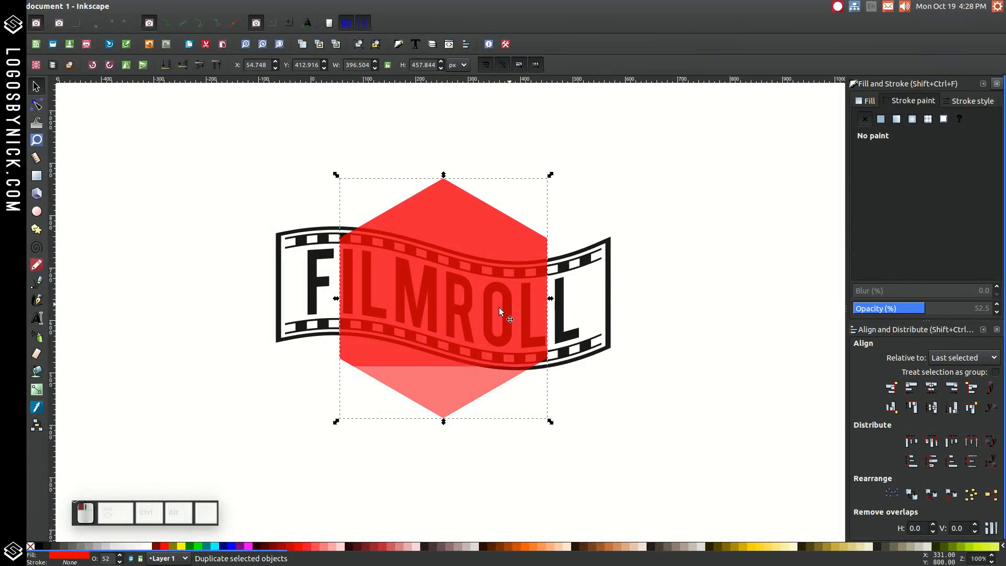
pyautogui.click(198, 547)
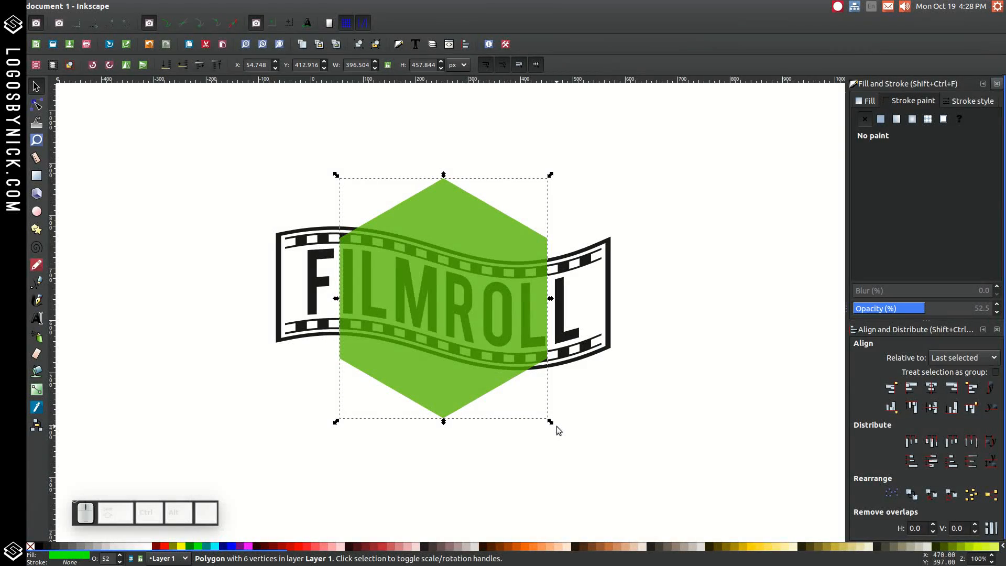
pyautogui.moveTo(551, 424); pyautogui.dragTo(543, 422)
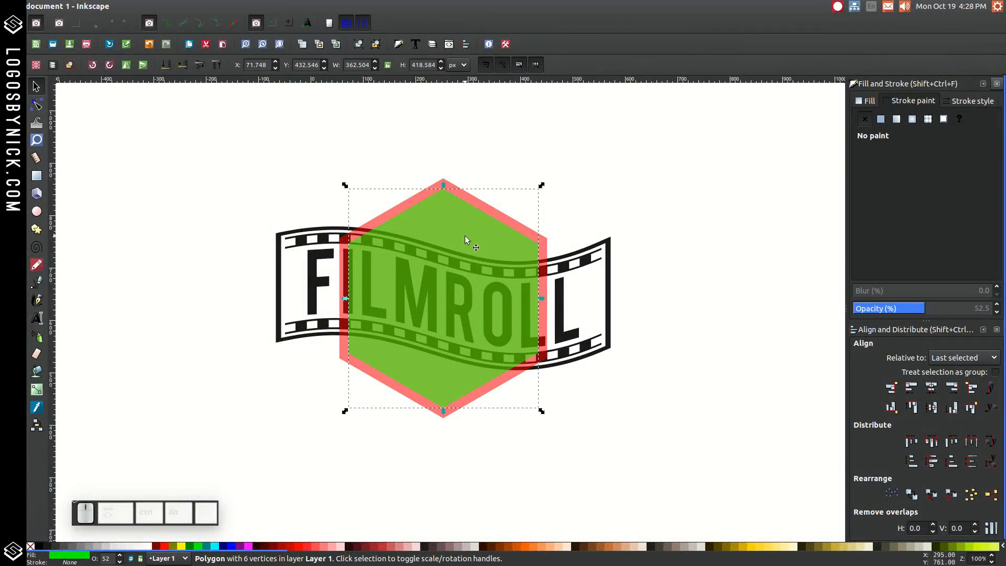
# Duplicate the green hexagon and subtract the copy from the red hexagon with Difference, leaving a red hexagonal ring.
pyautogui.rightClick(476, 215)
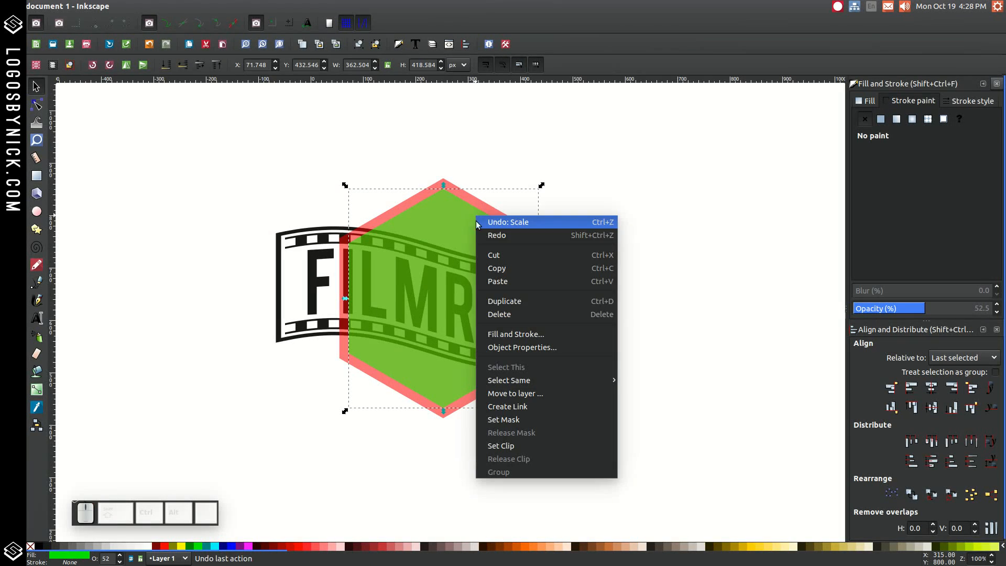
pyautogui.click(498, 302)
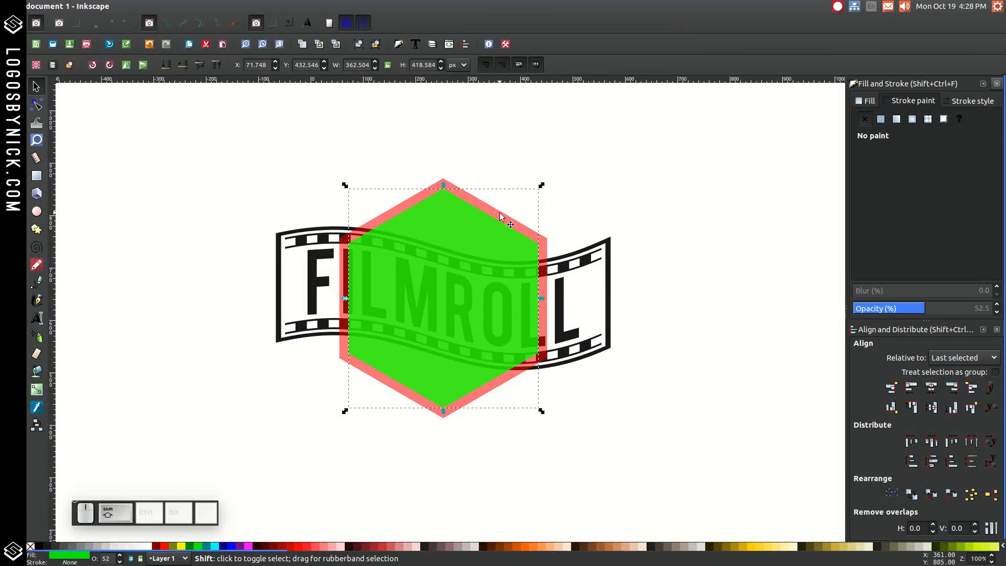
pyautogui.keyDown('shift'); pyautogui.click(446, 177); pyautogui.keyUp('shift')
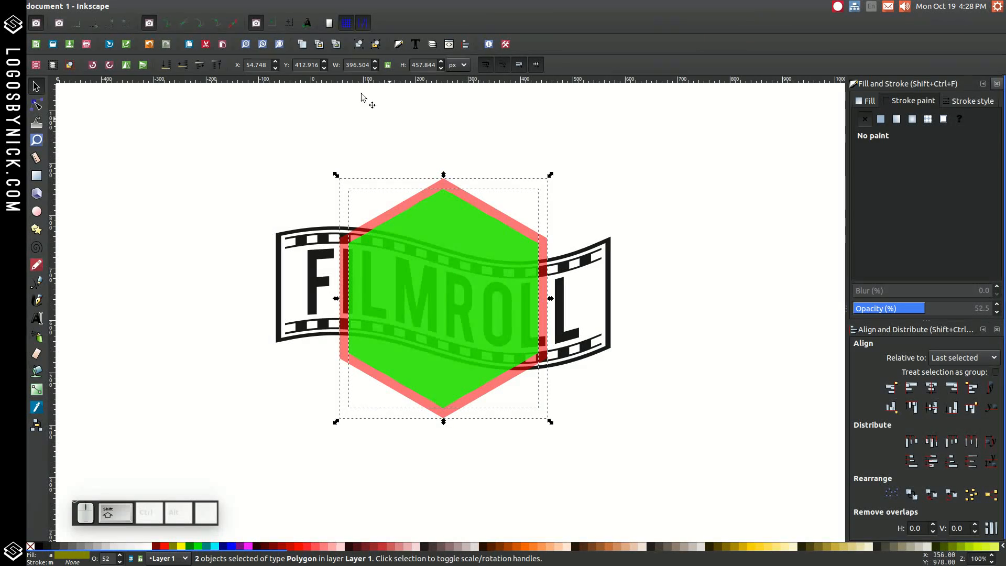
pyautogui.click(167, 6)
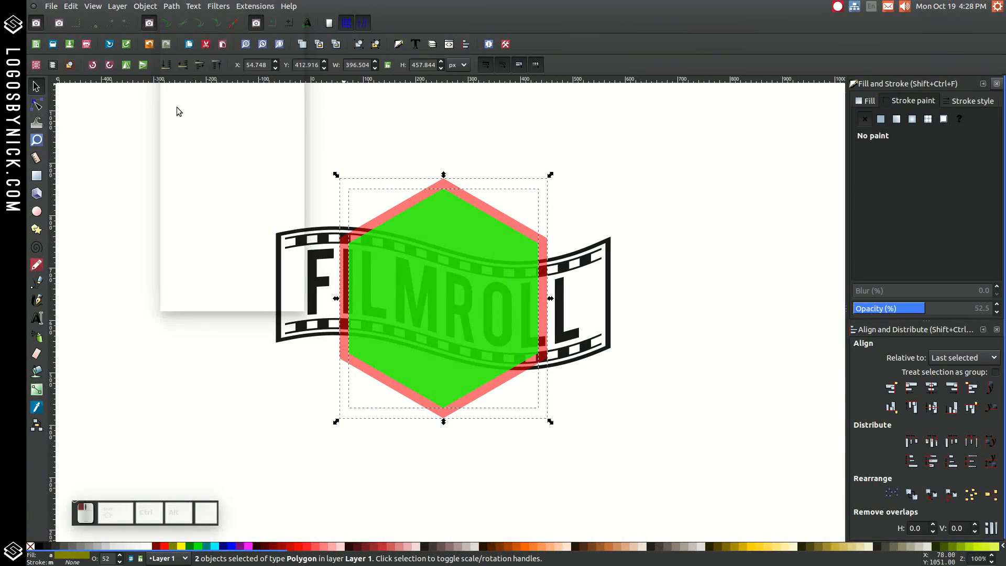
pyautogui.click(181, 88)
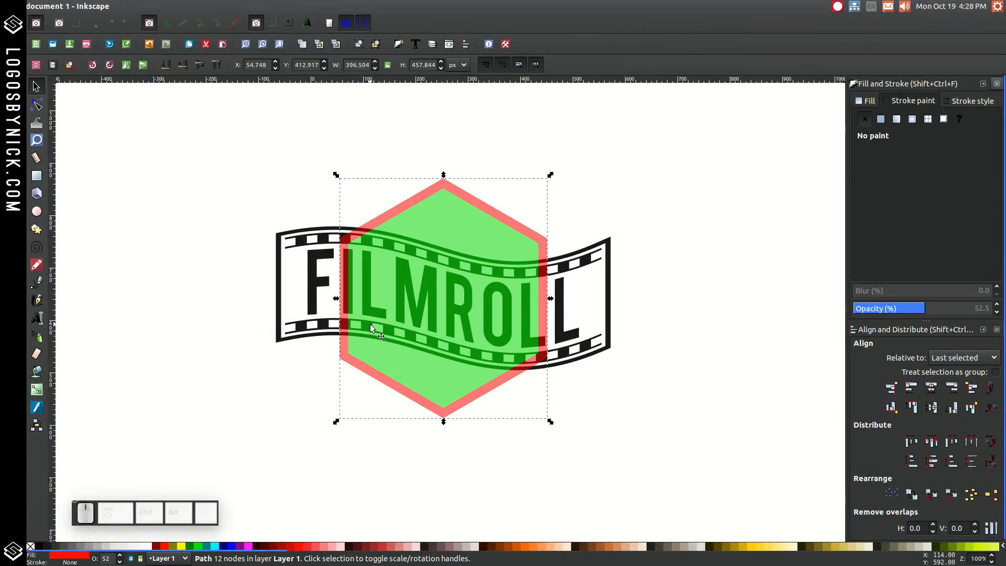
# Shrink the green hexagon about its center to about 343 by 395 px, leaving a gap inside the red ring.
pyautogui.click(456, 221)
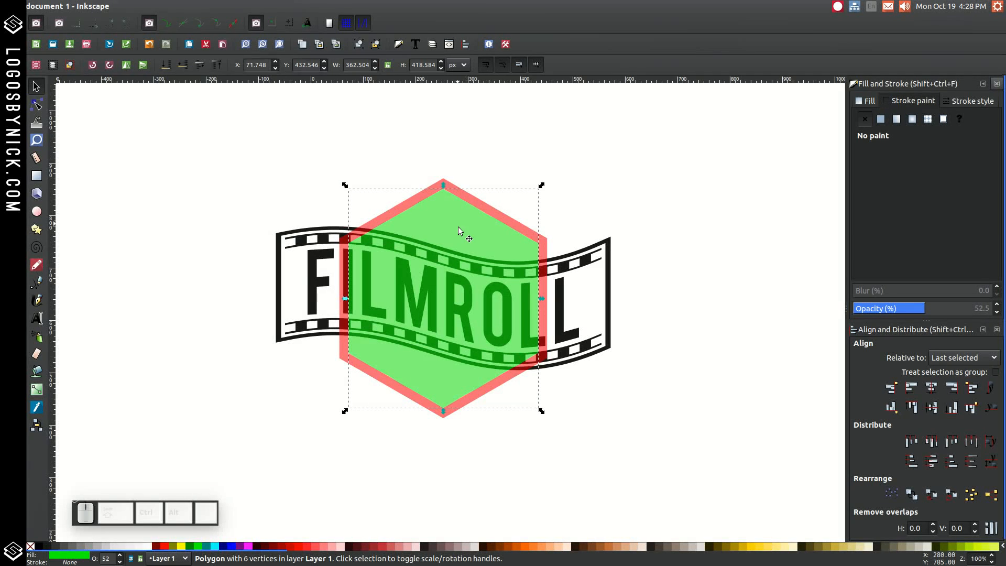
pyautogui.moveTo(541, 410); pyautogui.dragTo(536, 411)
pyautogui.scroll(-1, 567, 445)
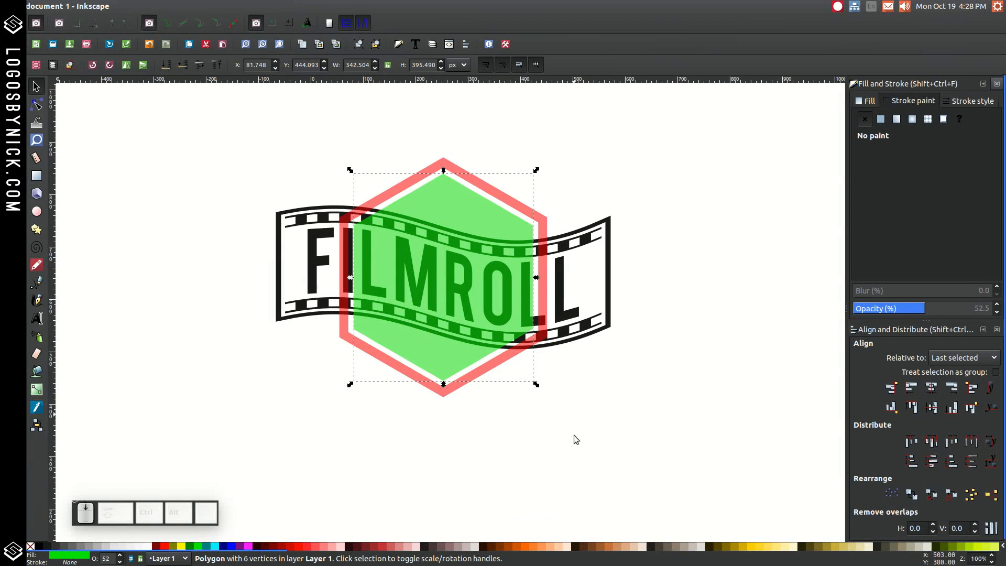
# Draw a thin vertical rectangle of about 15 by 737 px across the green hexagon and fill it with blue.
pyautogui.click(36, 176)
pyautogui.scroll(2, 338, 222)
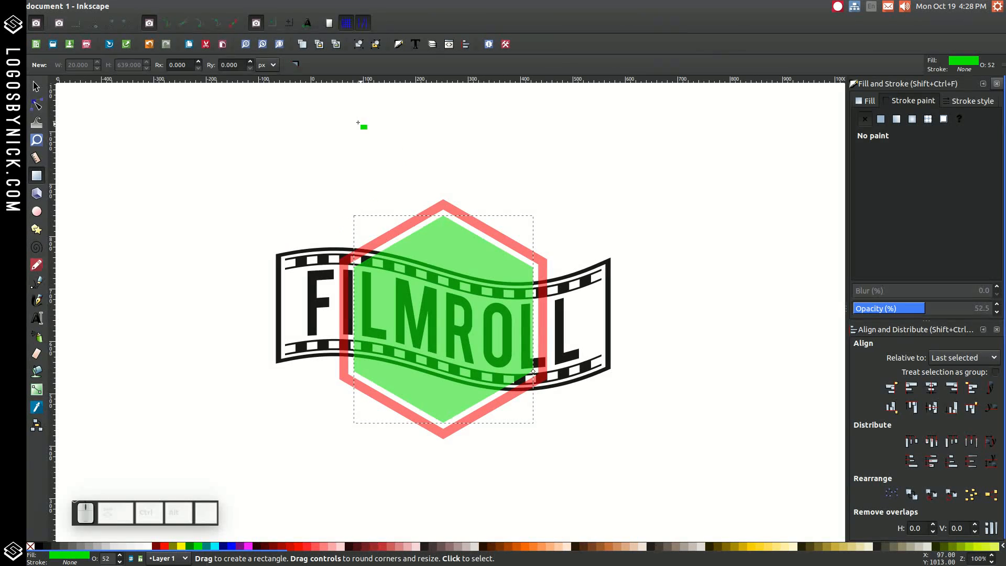
pyautogui.moveTo(358, 122); pyautogui.dragTo(366, 509)
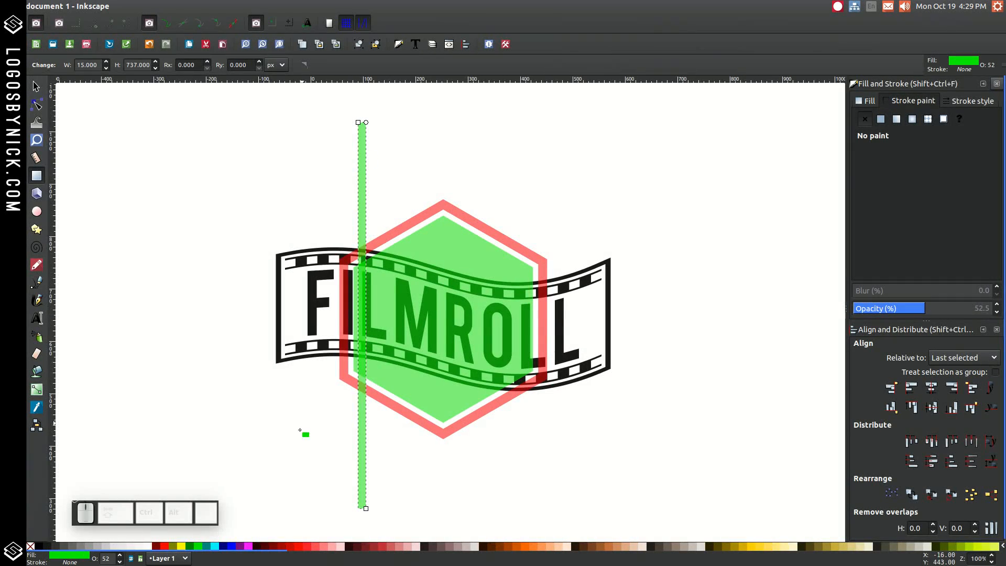
pyautogui.click(231, 546)
# Center the blue stripe vertically on the green hexagon and align their left edges.
pyautogui.click(36, 86)
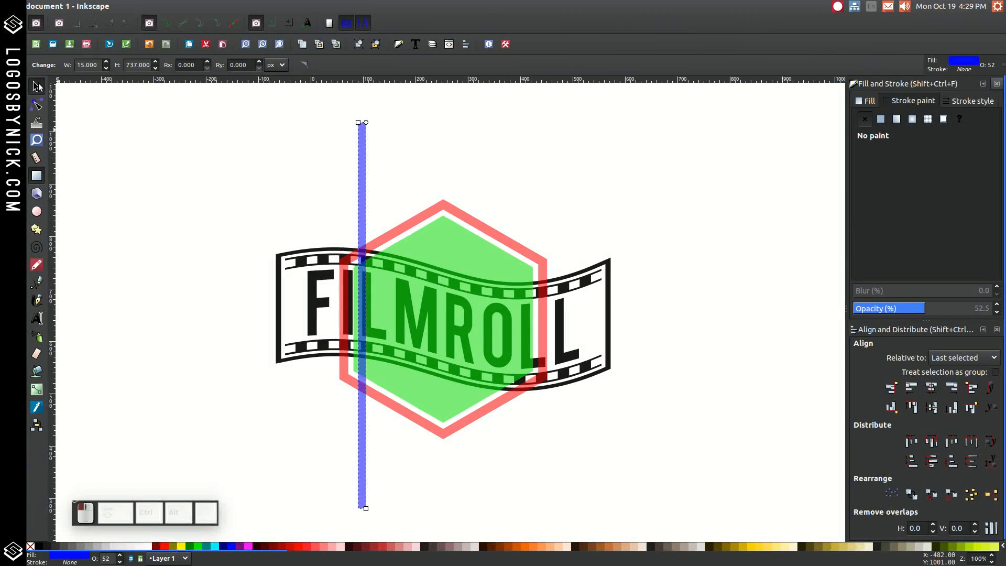
pyautogui.keyDown('shift'); pyautogui.click(444, 231); pyautogui.keyUp('shift')
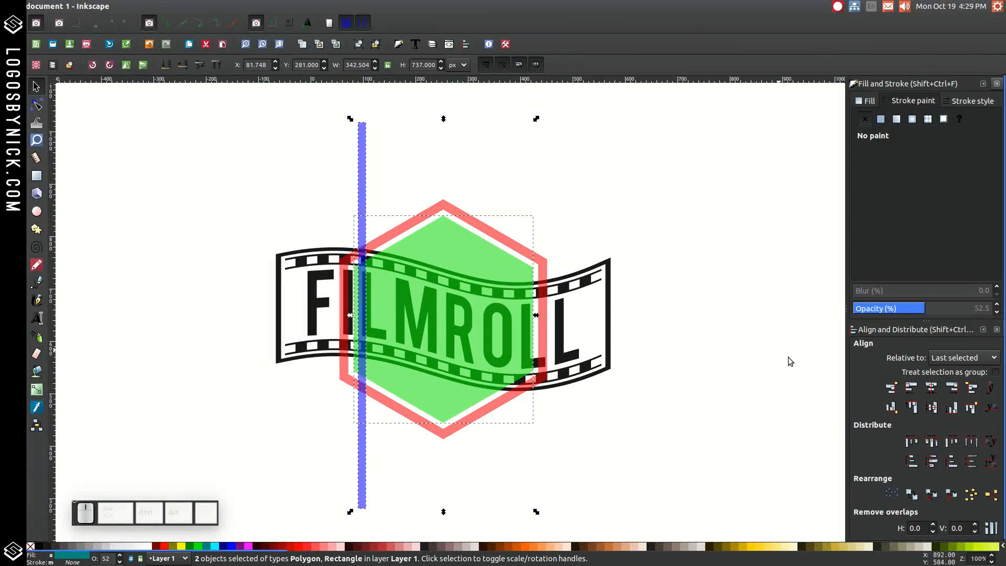
pyautogui.click(935, 409)
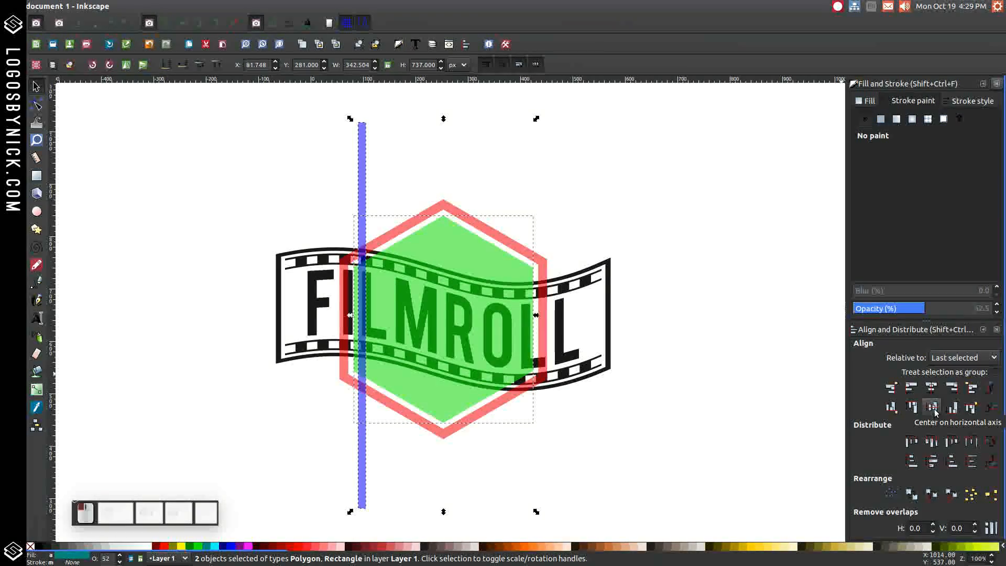
pyautogui.click(910, 391)
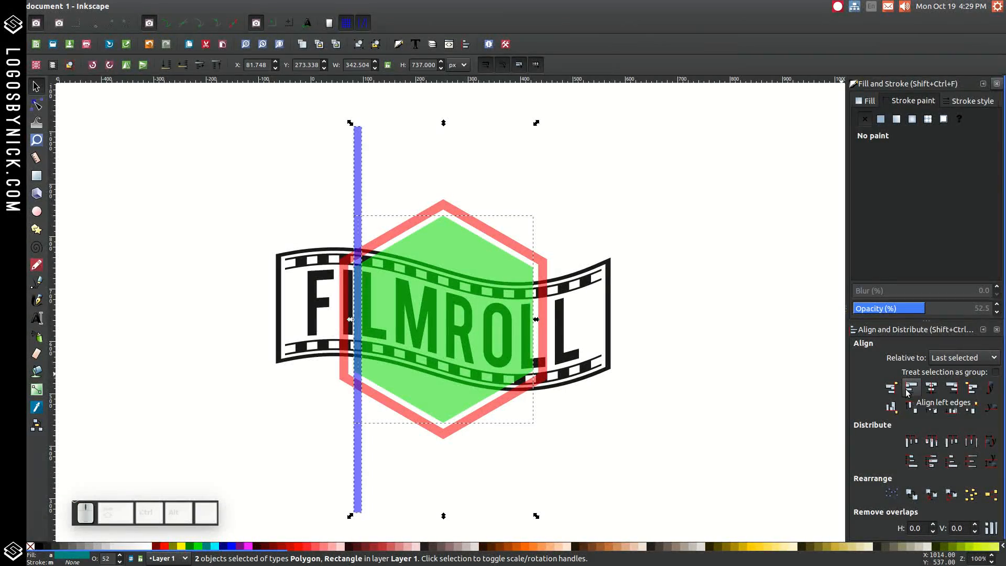
pyautogui.click(438, 142)
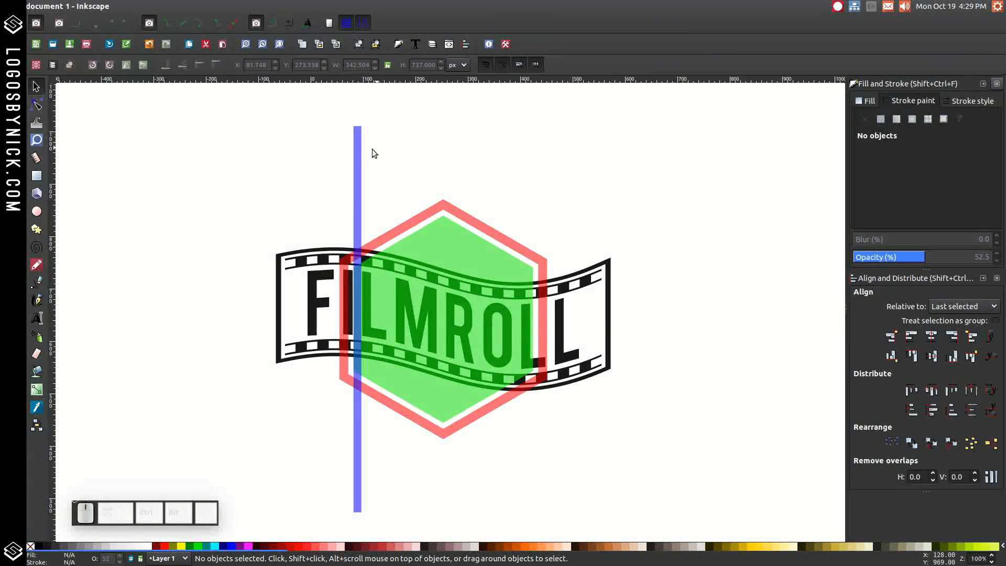
# Duplicate the blue stripe and place eight copies at roughly even spacing across the green hexagon, up to its right edge.
pyautogui.click(356, 147)
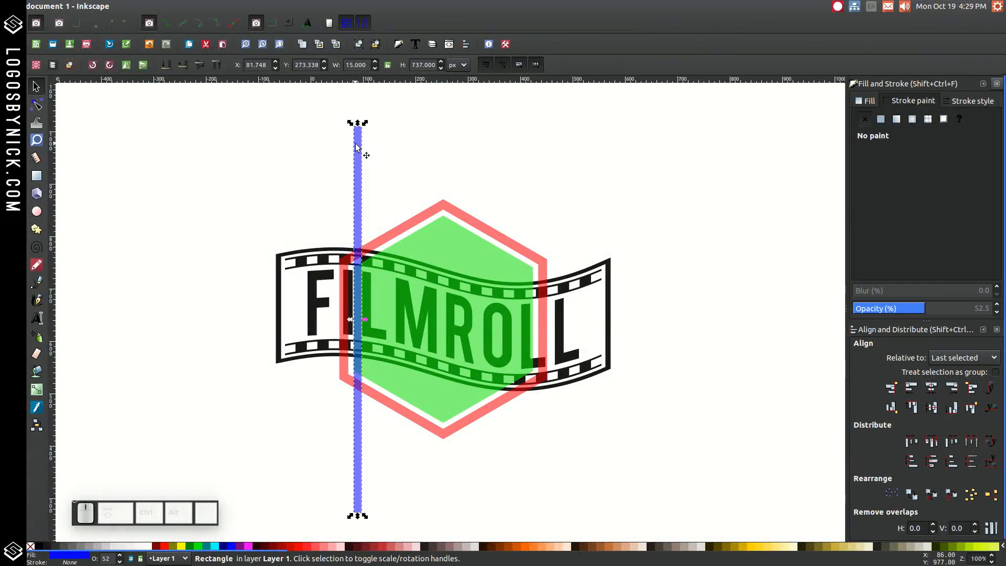
pyautogui.rightClick(356, 143)
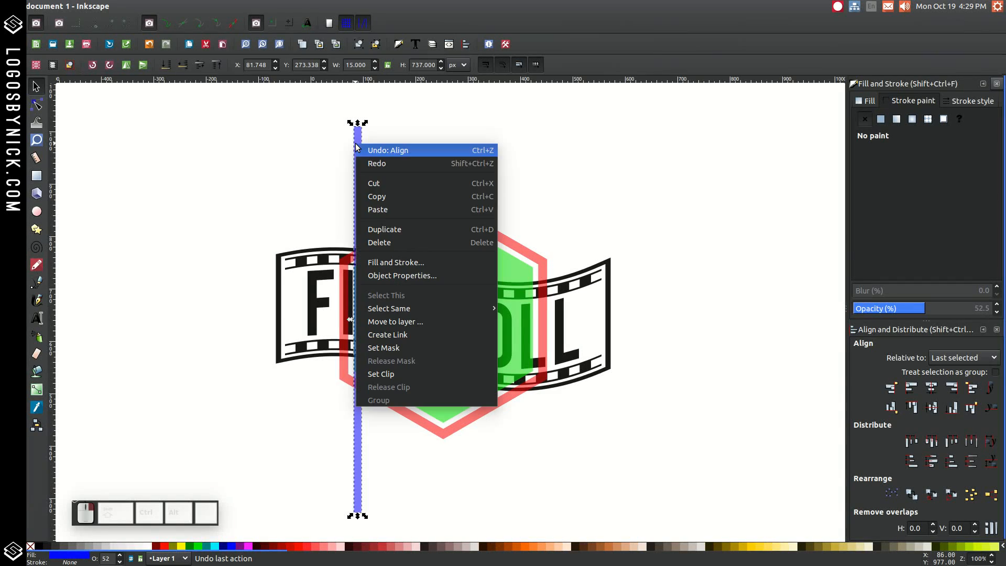
pyautogui.click(381, 232)
pyautogui.moveTo(362, 188); pyautogui.dragTo(529, 191)
pyautogui.press('space')
pyautogui.press('space')
pyautogui.press('space')
pyautogui.press('space')
pyautogui.press('space')
pyautogui.press('space')
pyautogui.press('space')
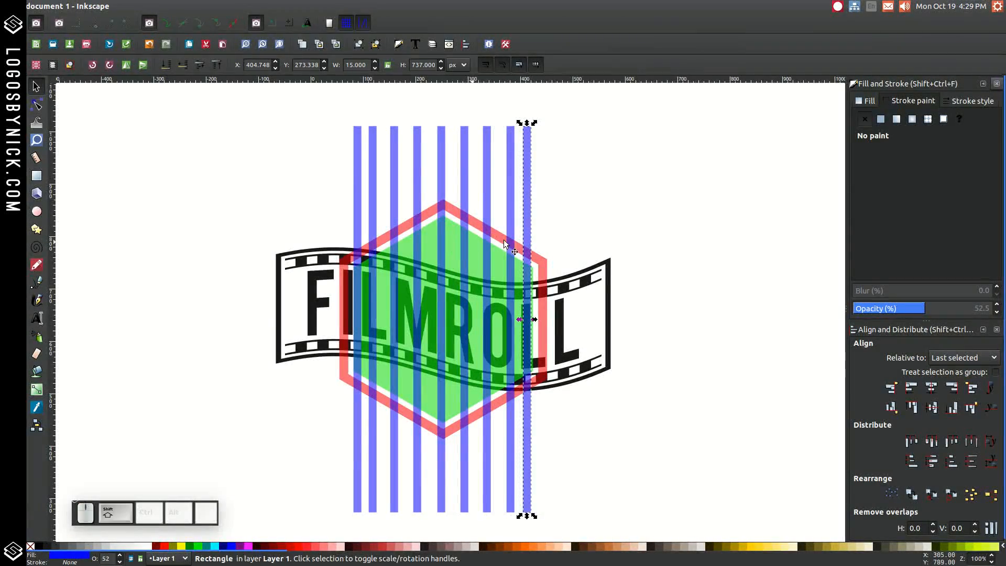
# Align the rightmost blue stripe's right side with the green hexagon's right side.
pyautogui.keyDown('shift'); pyautogui.click(454, 231); pyautogui.keyUp('shift')
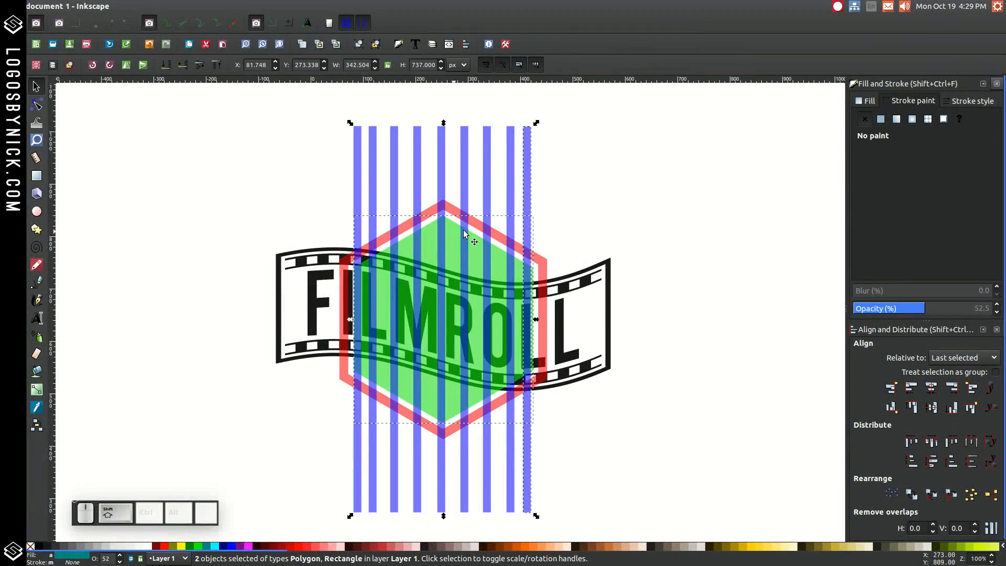
pyautogui.click(952, 388)
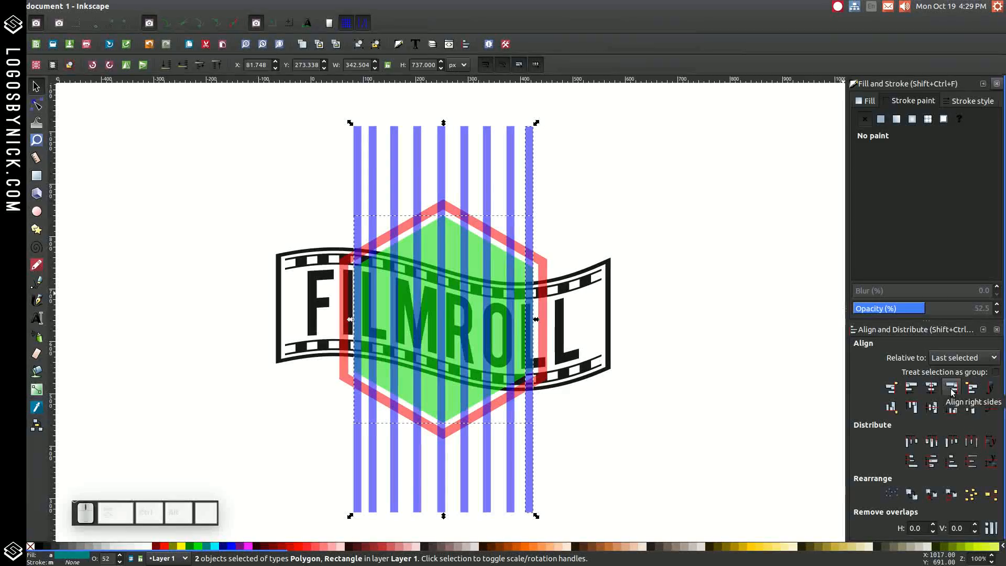
pyautogui.click(662, 133)
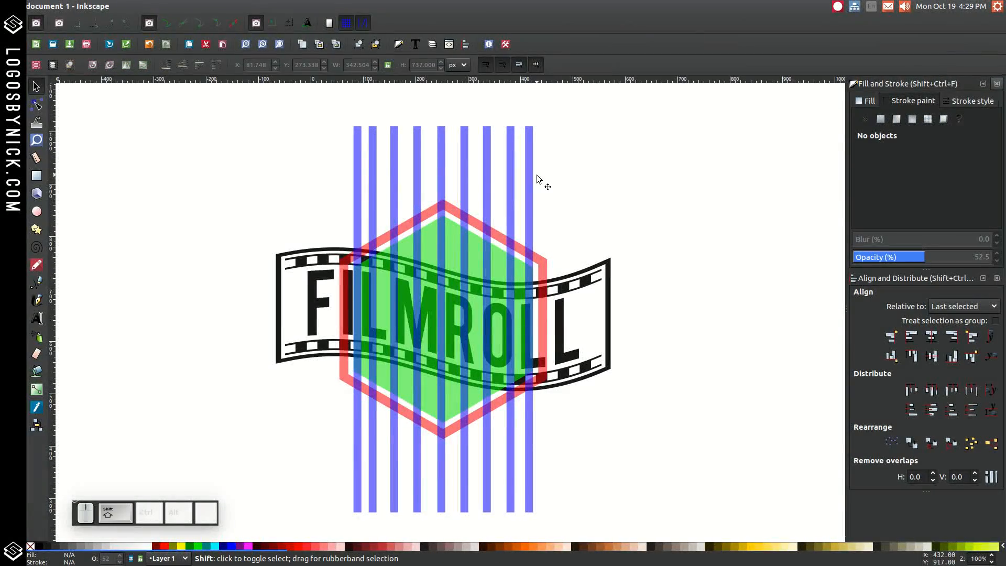
# Make the horizontal gaps between all nine blue stripes equal and unite the stripes into a single path with Union.
pyautogui.keyDown('shift'); pyautogui.click(529, 146); pyautogui.keyUp('shift')
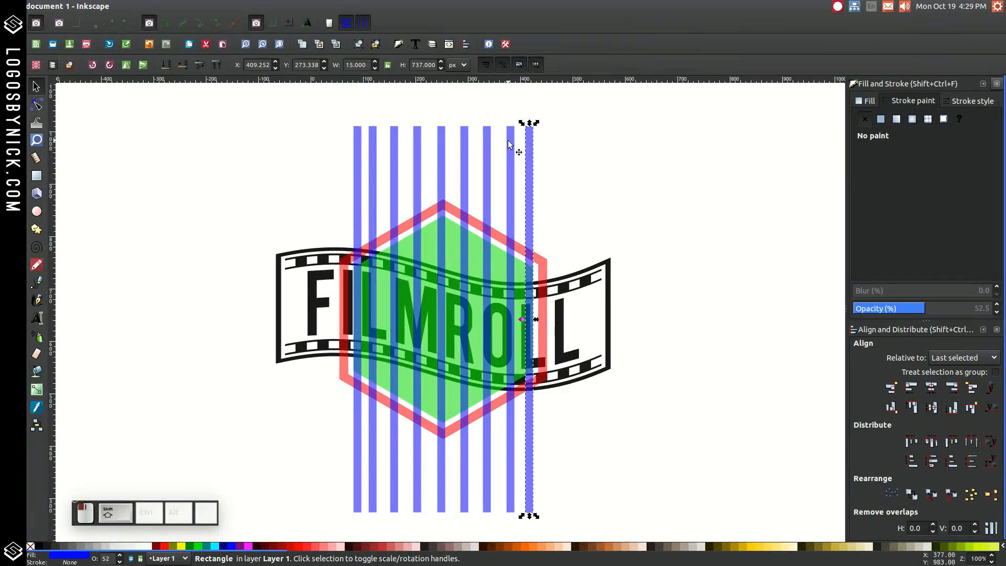
pyautogui.keyDown('shift'); pyautogui.click(508, 140); pyautogui.keyUp('shift')
pyautogui.keyDown('shift'); pyautogui.click(486, 141); pyautogui.keyUp('shift')
pyautogui.keyDown('shift'); pyautogui.click(464, 150); pyautogui.keyUp('shift')
pyautogui.keyDown('shift'); pyautogui.click(442, 149); pyautogui.keyUp('shift')
pyautogui.keyDown('shift'); pyautogui.click(418, 151); pyautogui.keyUp('shift')
pyautogui.keyDown('shift'); pyautogui.click(394, 154); pyautogui.keyUp('shift')
pyautogui.keyDown('shift'); pyautogui.click(373, 152); pyautogui.keyUp('shift')
pyautogui.keyDown('shift'); pyautogui.click(359, 151); pyautogui.keyUp('shift')
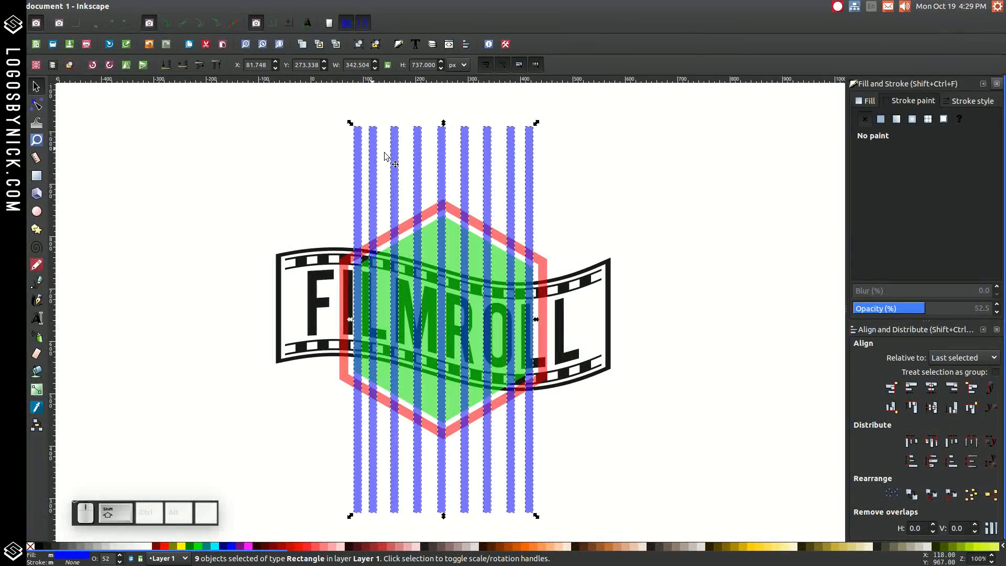
pyautogui.click(971, 442)
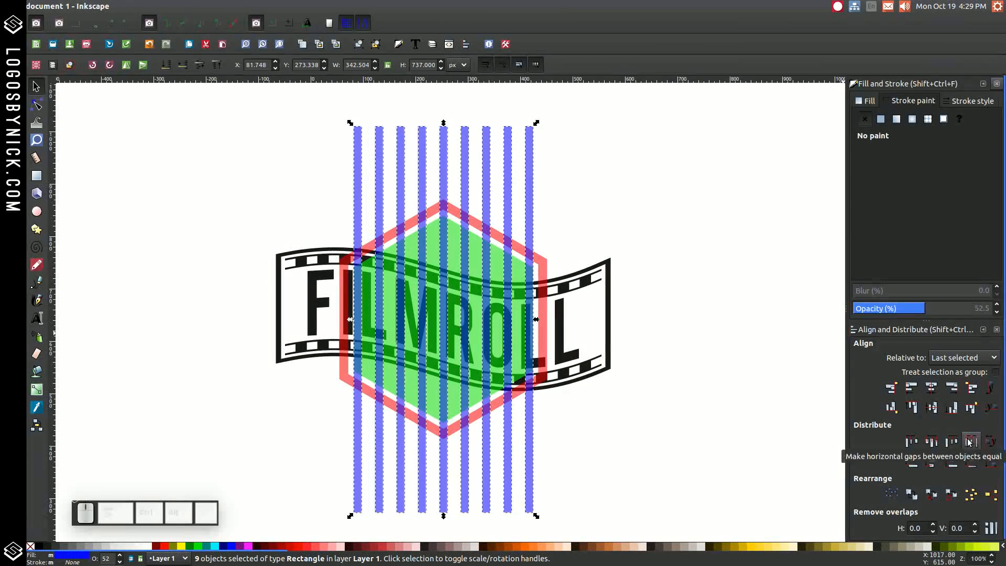
pyautogui.click(172, 6)
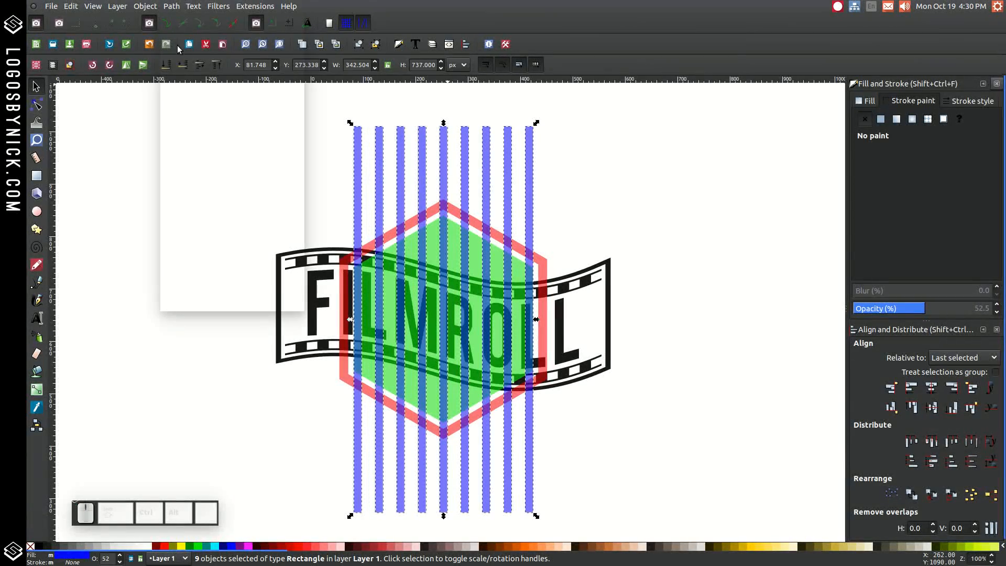
pyautogui.click(184, 76)
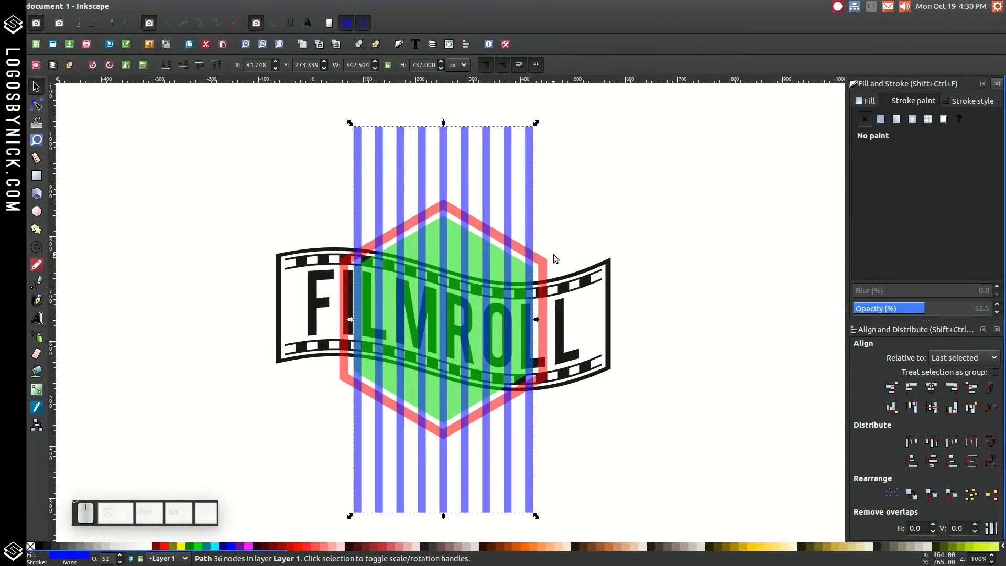
# Trim the united blue stripes to the green hexagon's shape with Intersection.
pyautogui.keyDown('shift'); pyautogui.click(477, 248); pyautogui.keyUp('shift')
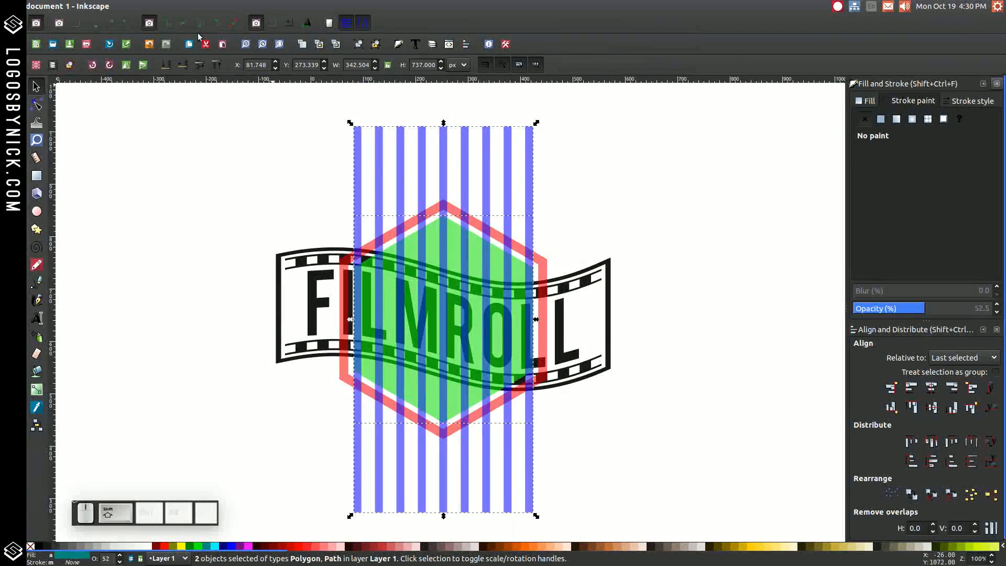
pyautogui.click(171, 6)
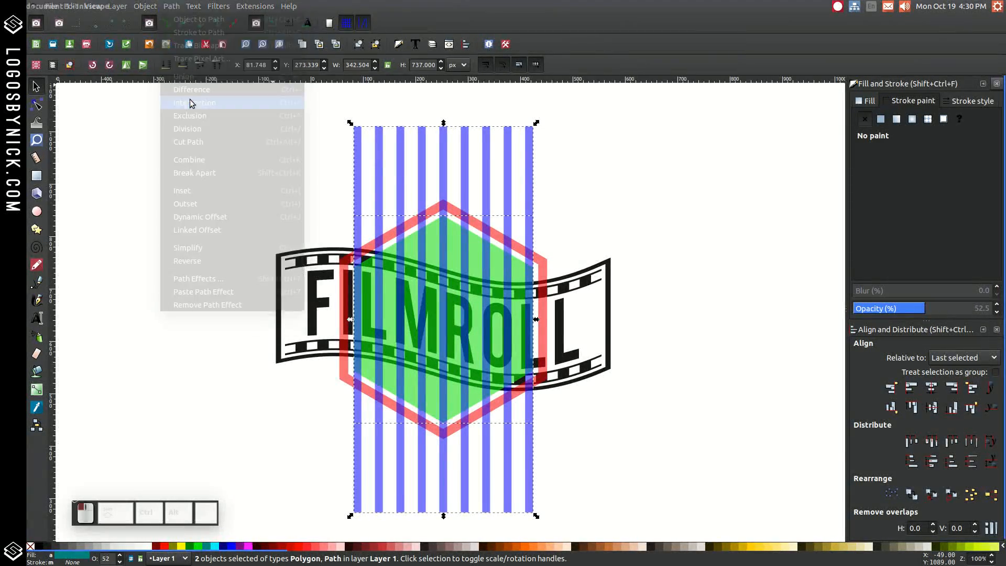
pyautogui.click(192, 102)
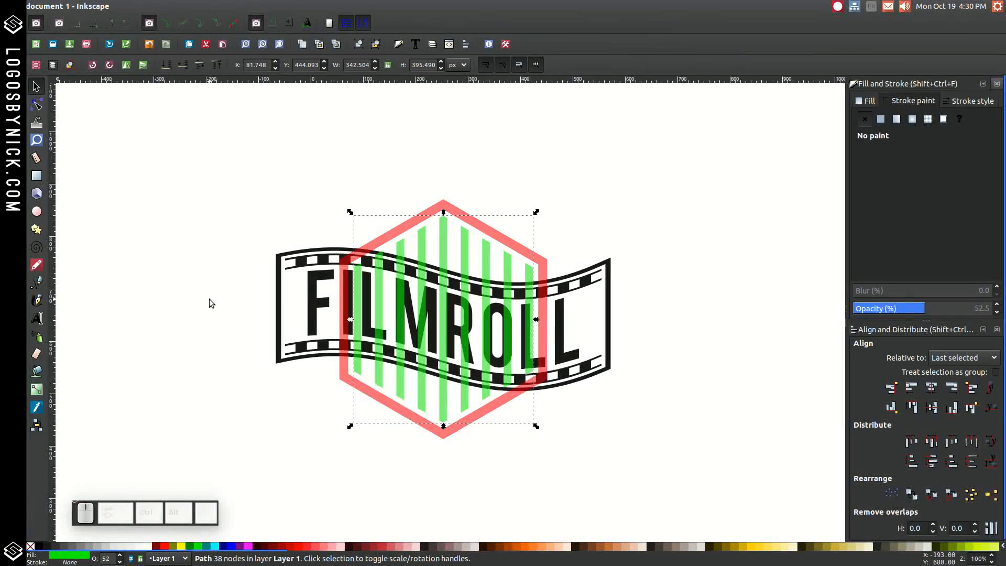
# Raise the film roll banner group to the top and ungroup it.
pyautogui.click(601, 273)
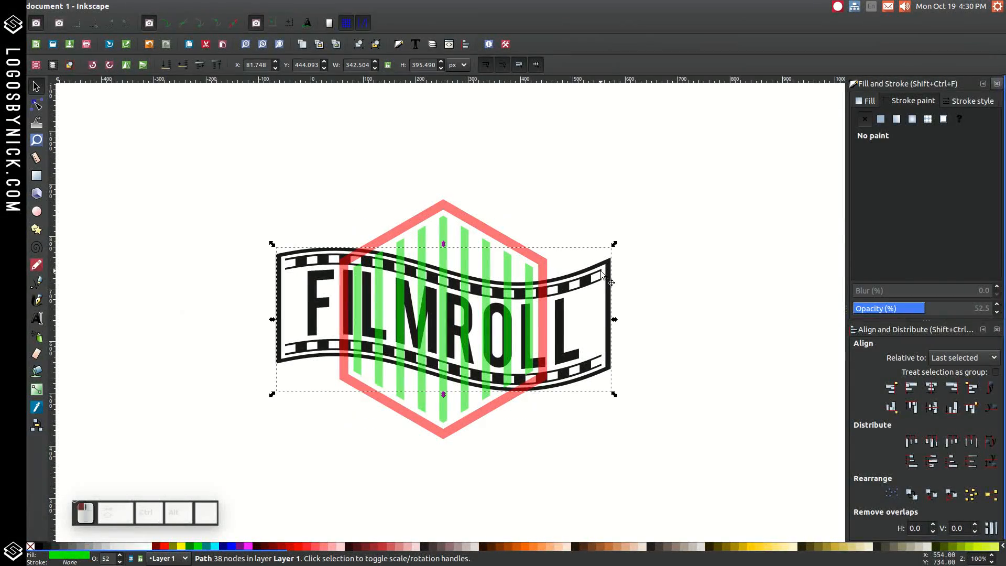
pyautogui.click(217, 64)
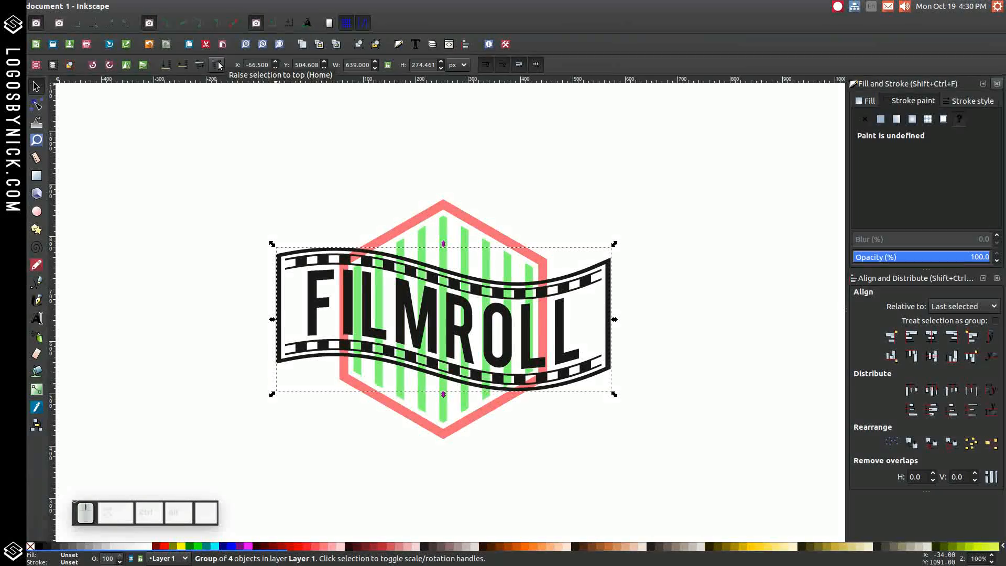
pyautogui.click(376, 44)
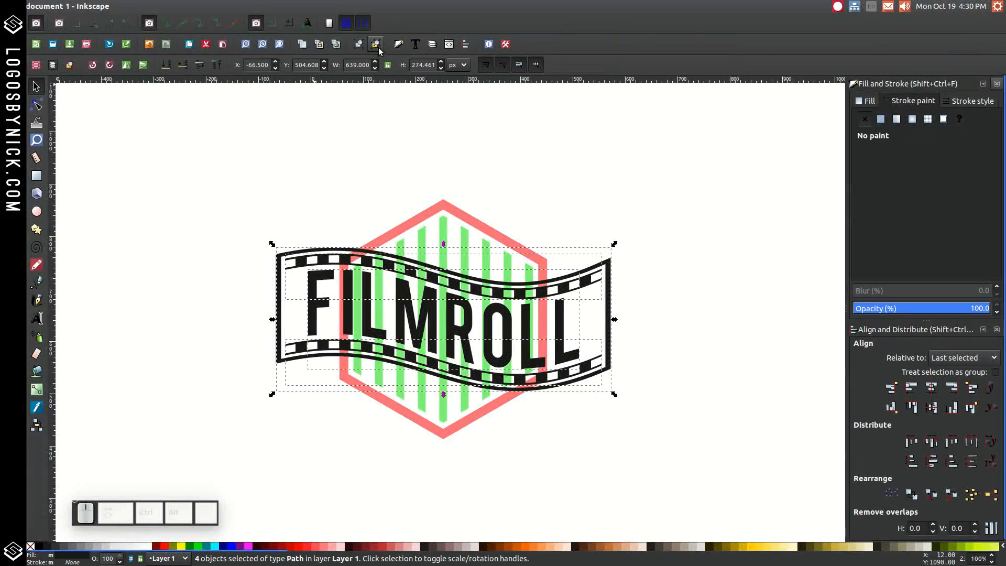
pyautogui.click(580, 196)
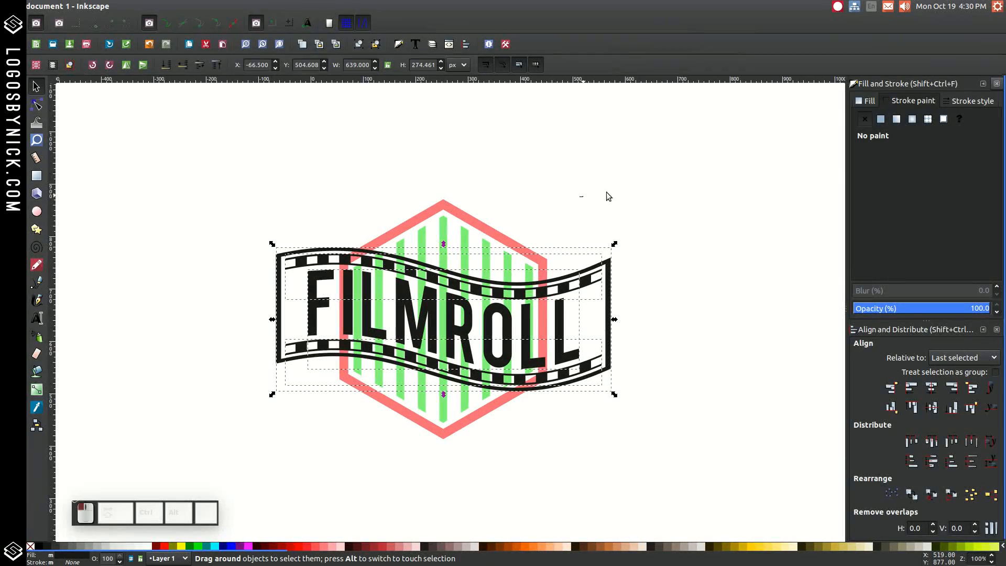
pyautogui.click(608, 263)
pyautogui.moveTo(609, 265); pyautogui.dragTo(628, 260)
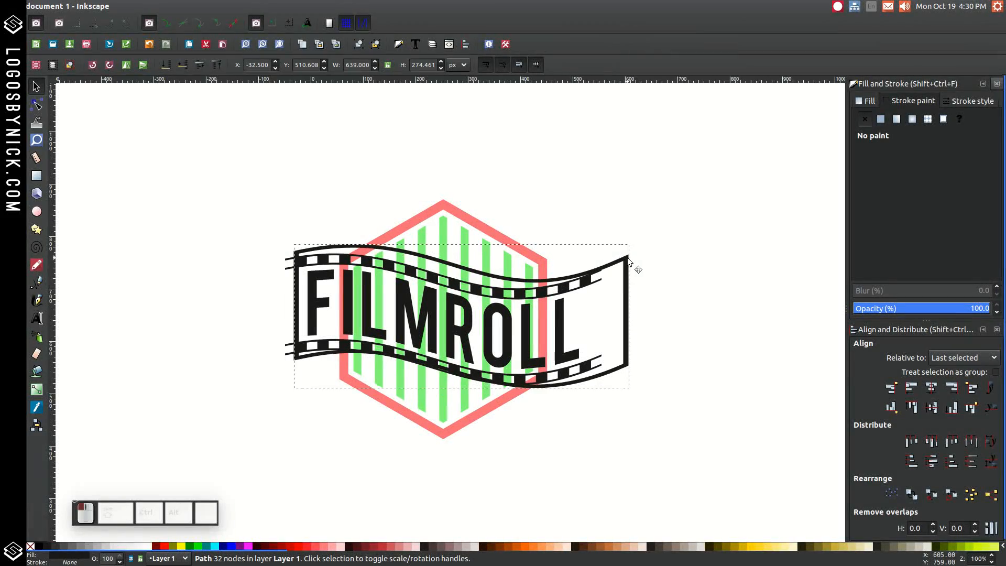
pyautogui.hotkey('ctrl', 'z')
# Duplicate the banner's outer border path and fill the copy with red.
pyautogui.rightClick(609, 271)
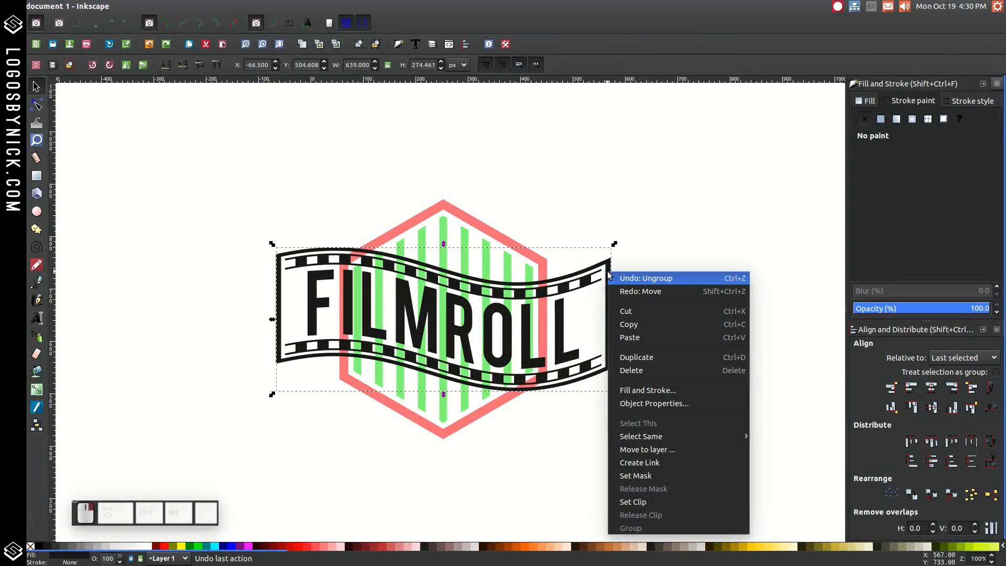
pyautogui.click(623, 357)
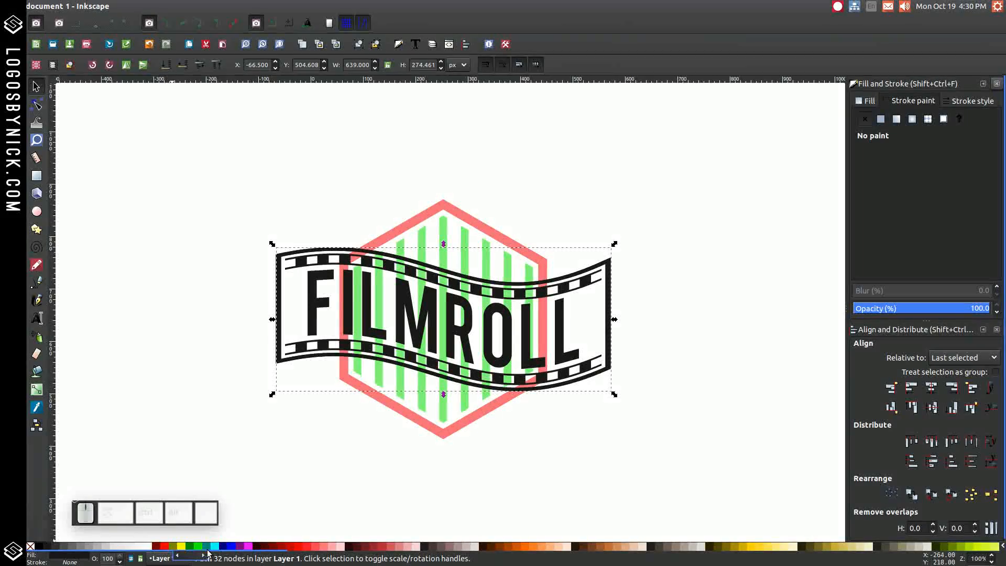
pyautogui.click(163, 546)
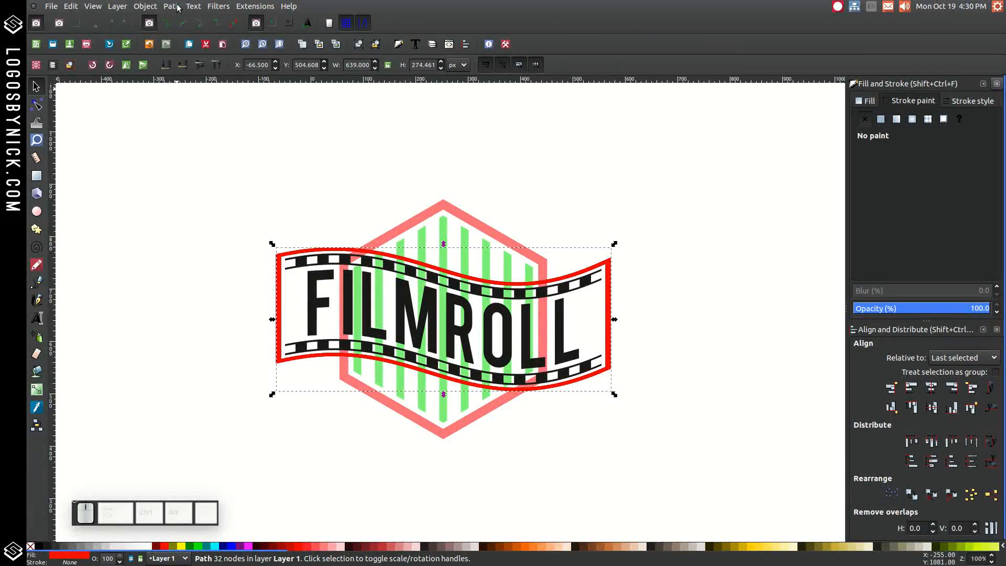
# Break apart the red border copy and unite its pieces into a solid banner silhouette with Union.
pyautogui.click(172, 6)
pyautogui.click(184, 173)
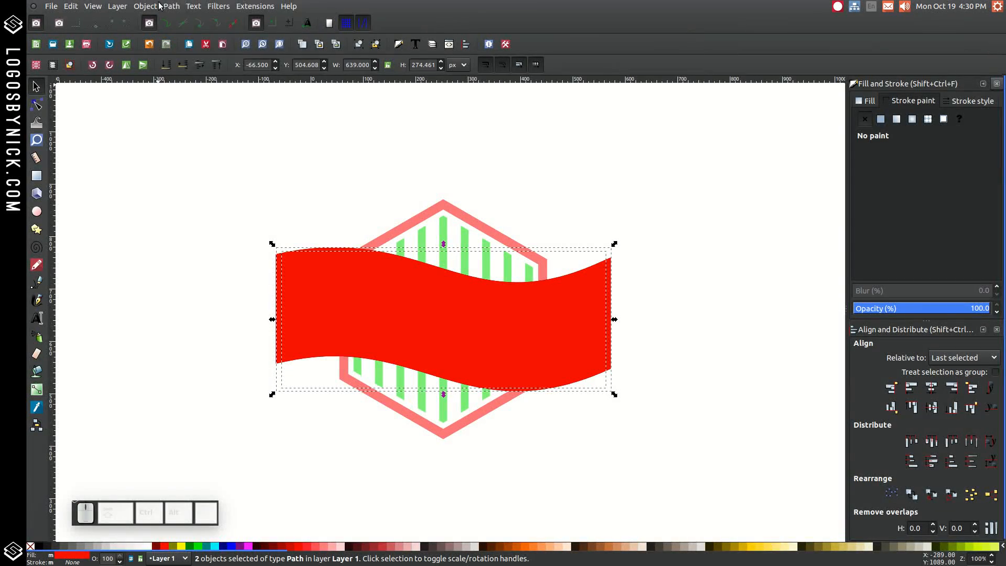
pyautogui.click(170, 6)
pyautogui.click(186, 74)
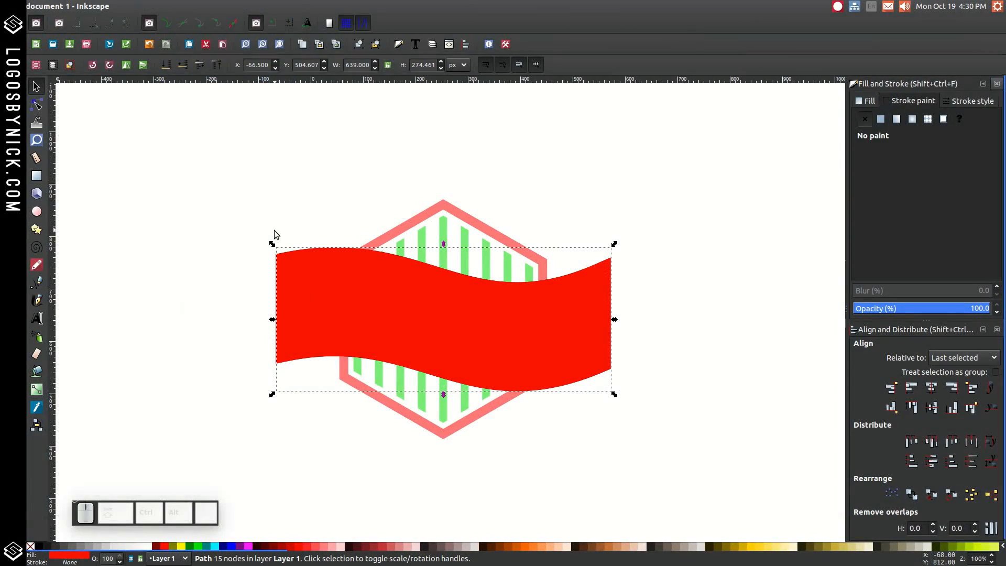
# Duplicate the red banner silhouette and subtract the copy from the green stripes with Difference.
pyautogui.rightClick(354, 276)
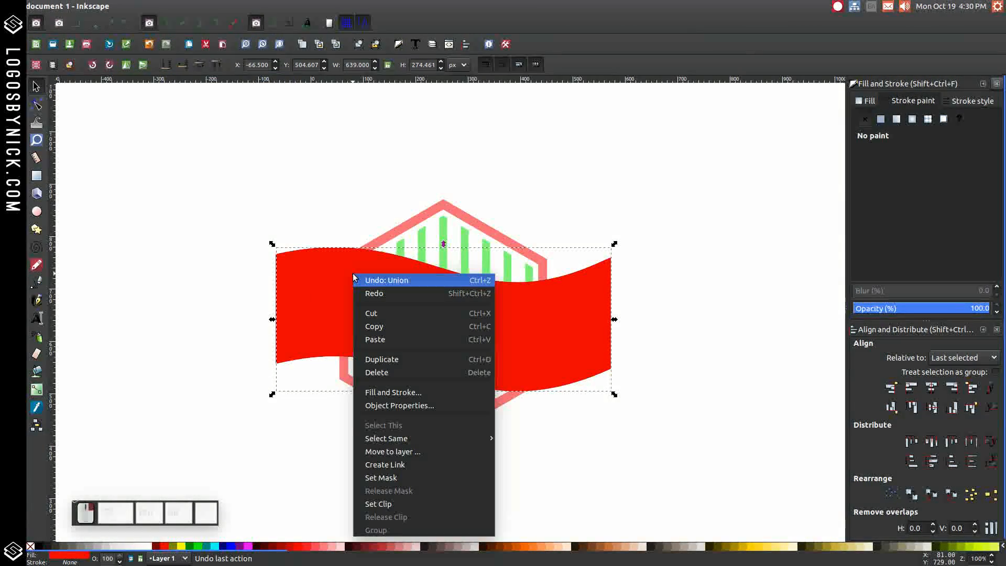
pyautogui.click(380, 360)
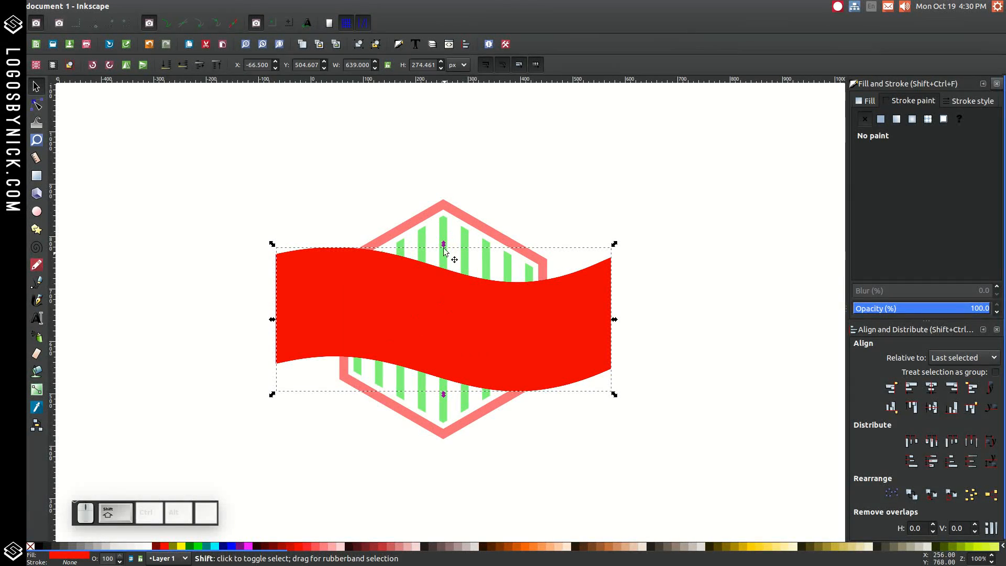
pyautogui.keyDown('shift'); pyautogui.click(446, 226); pyautogui.keyUp('shift')
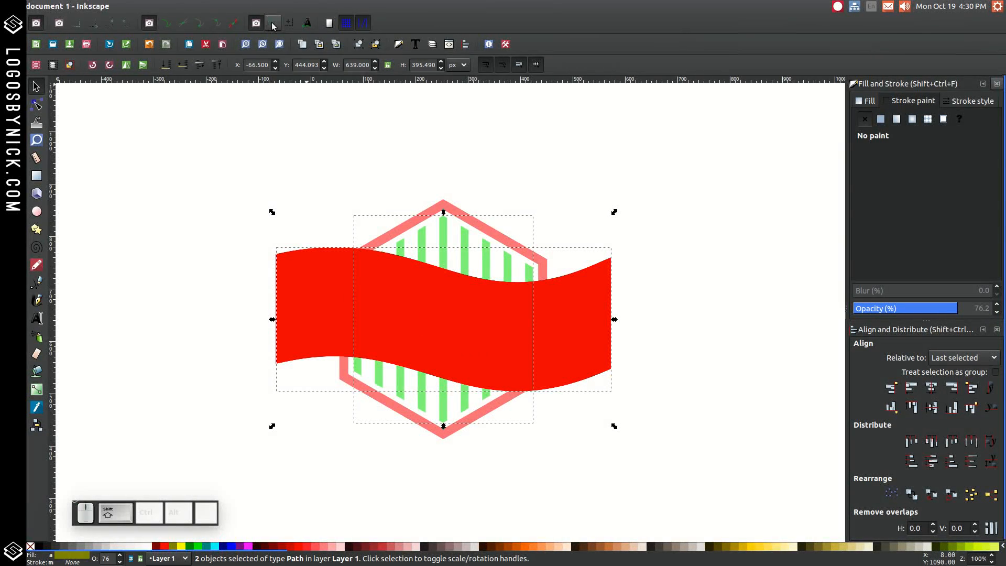
pyautogui.click(171, 6)
pyautogui.click(192, 90)
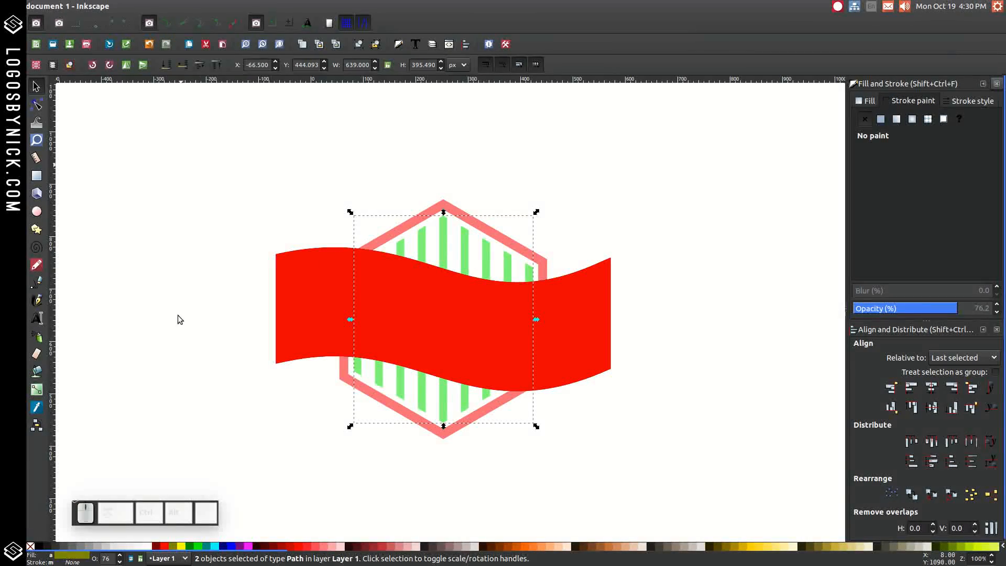
# Subtract the remaining red banner silhouette from the hexagon ring with Difference.
pyautogui.click(317, 260)
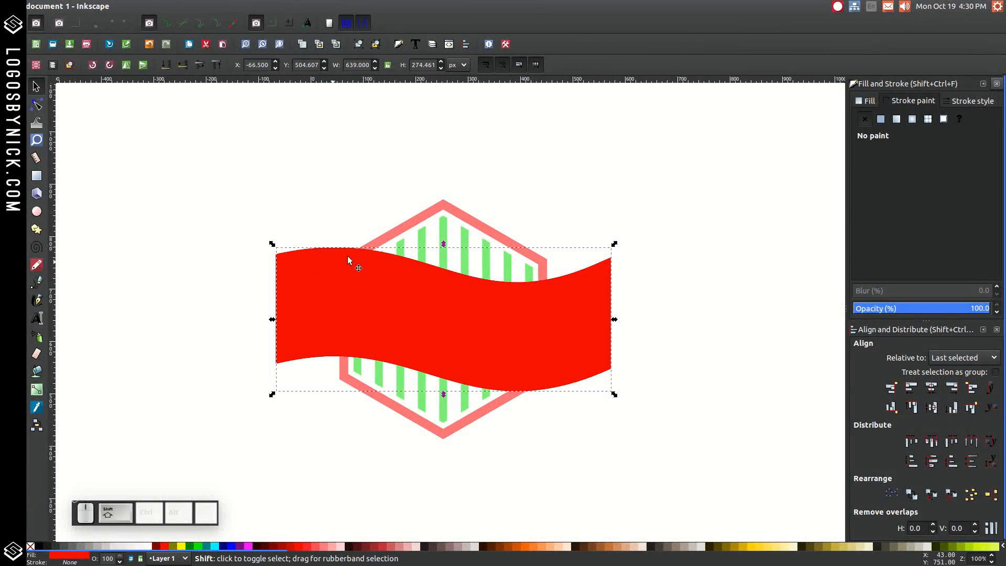
pyautogui.keyDown('shift'); pyautogui.click(444, 205); pyautogui.keyUp('shift')
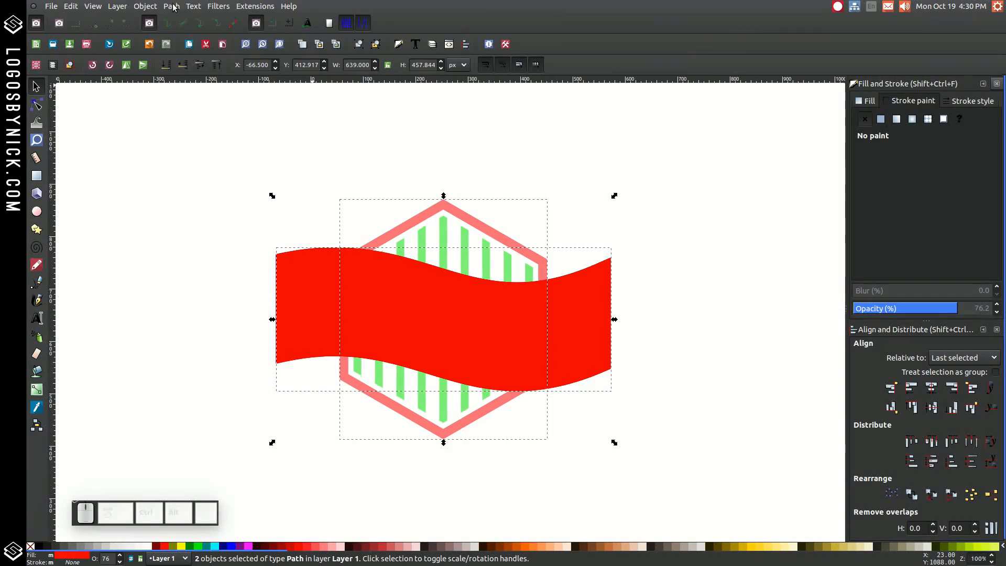
pyautogui.click(171, 6)
pyautogui.click(206, 91)
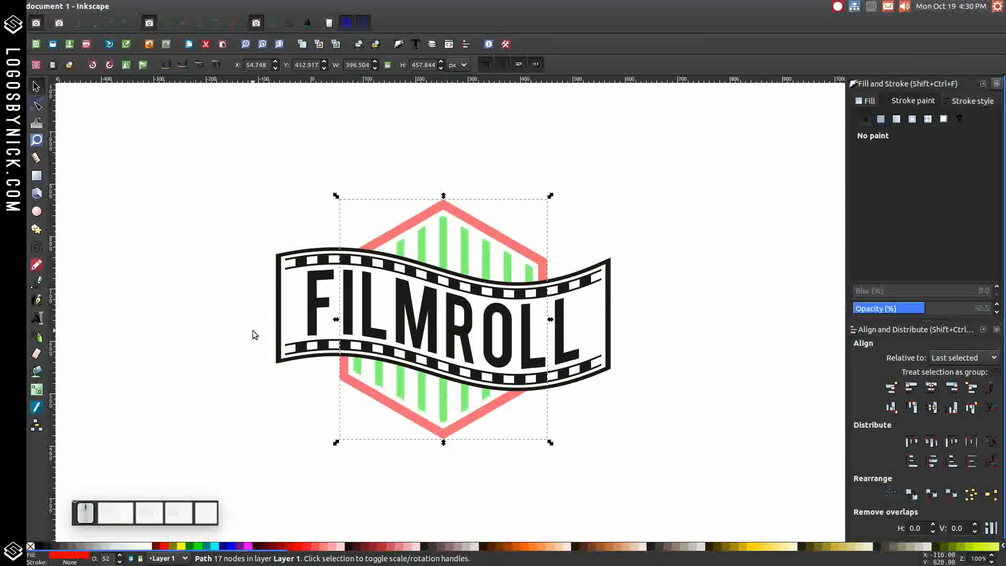
# Select all the logo's objects and unite them into a single path with Union.
pyautogui.click(360, 298)
pyautogui.moveTo(705, 494); pyautogui.dragTo(197, 109)
pyautogui.click(178, 7)
pyautogui.click(172, 6)
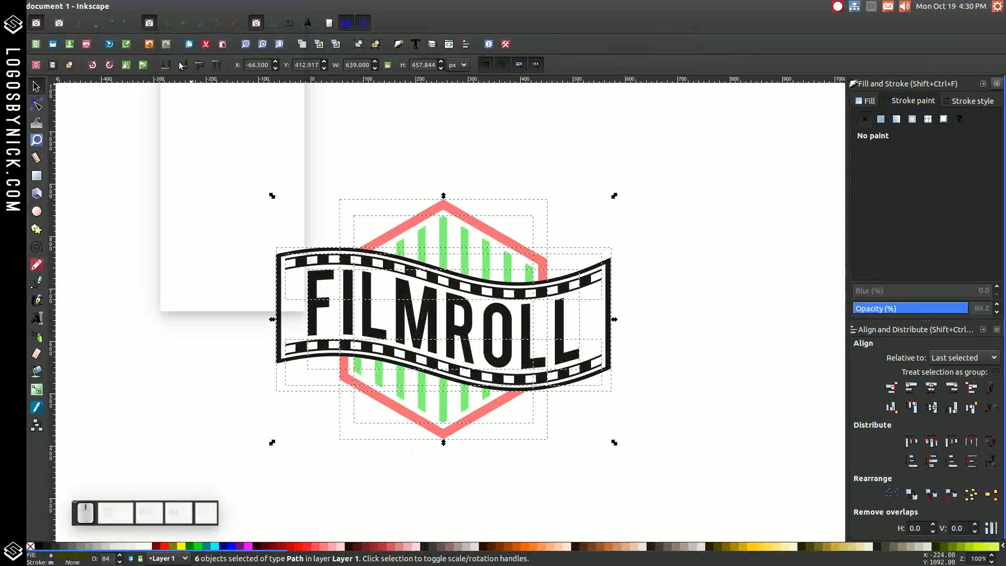
pyautogui.click(181, 74)
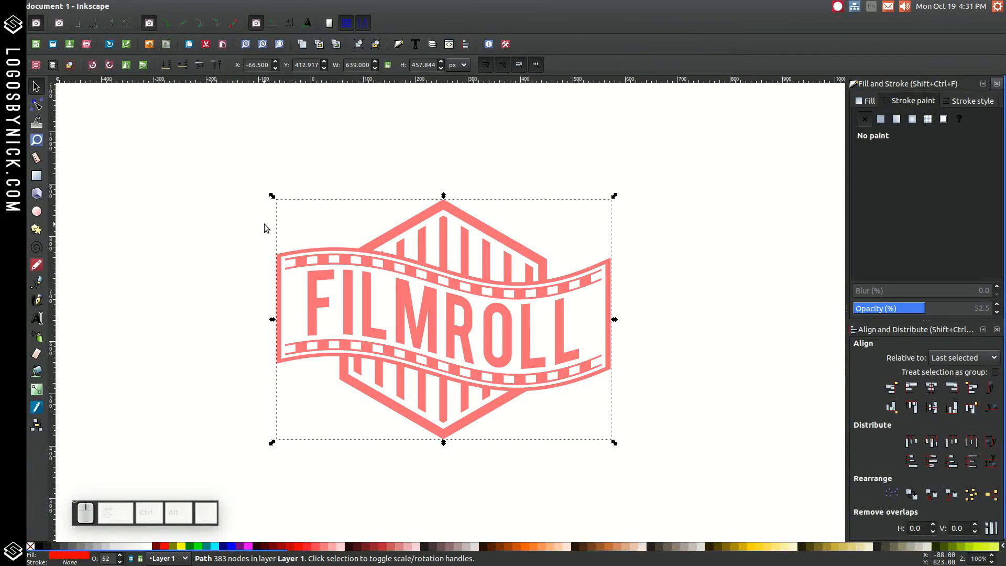
# Set the united logo's opacity to 100% and fill it with black.
pyautogui.moveTo(929, 309); pyautogui.dragTo(990, 308)
pyautogui.click(39, 546)
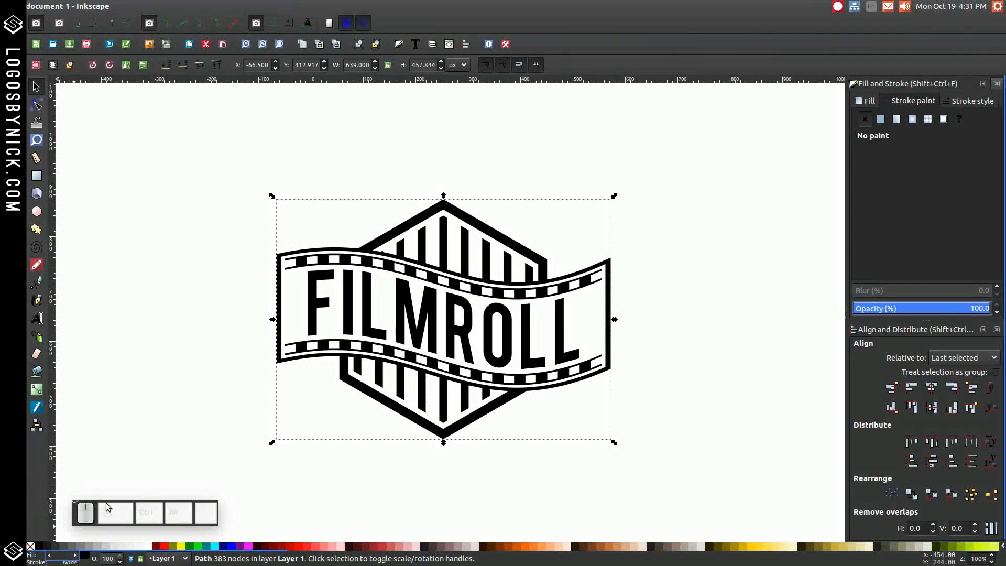
pyautogui.click(233, 298)
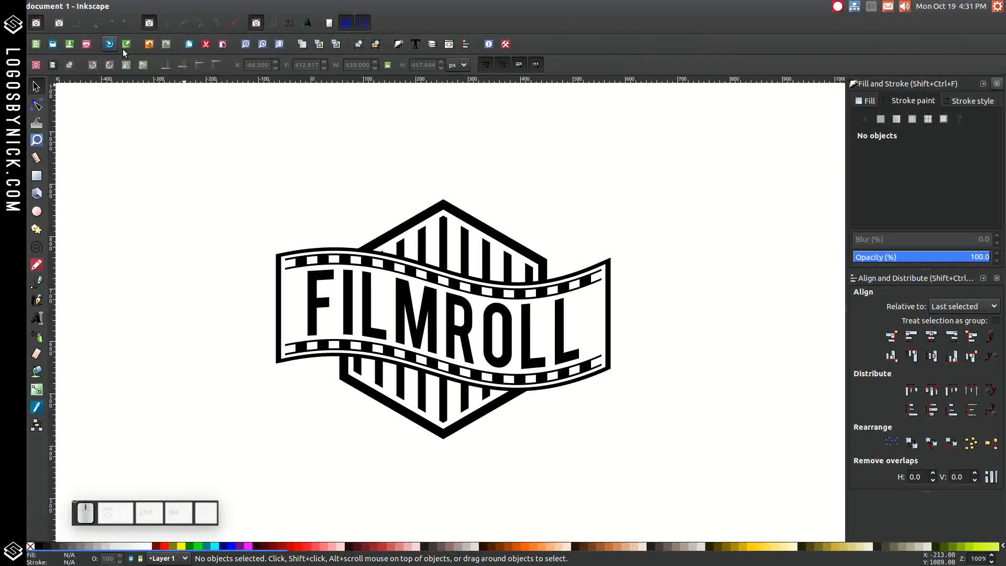
# Import Scratch.png from the Desktop's Ele folder, embedded at the default import resolution.
pyautogui.click(51, 6)
pyautogui.click(72, 129)
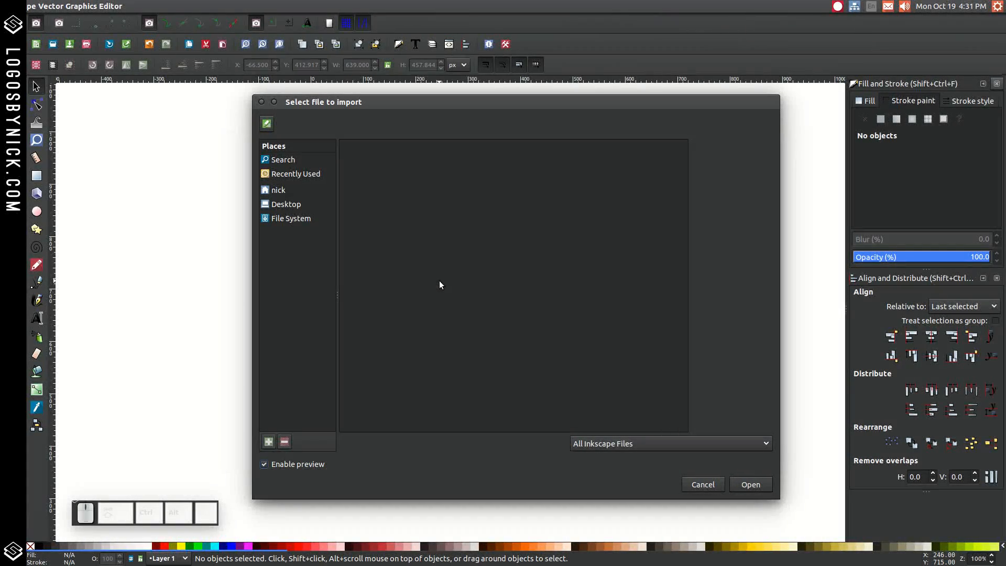
pyautogui.click(286, 204)
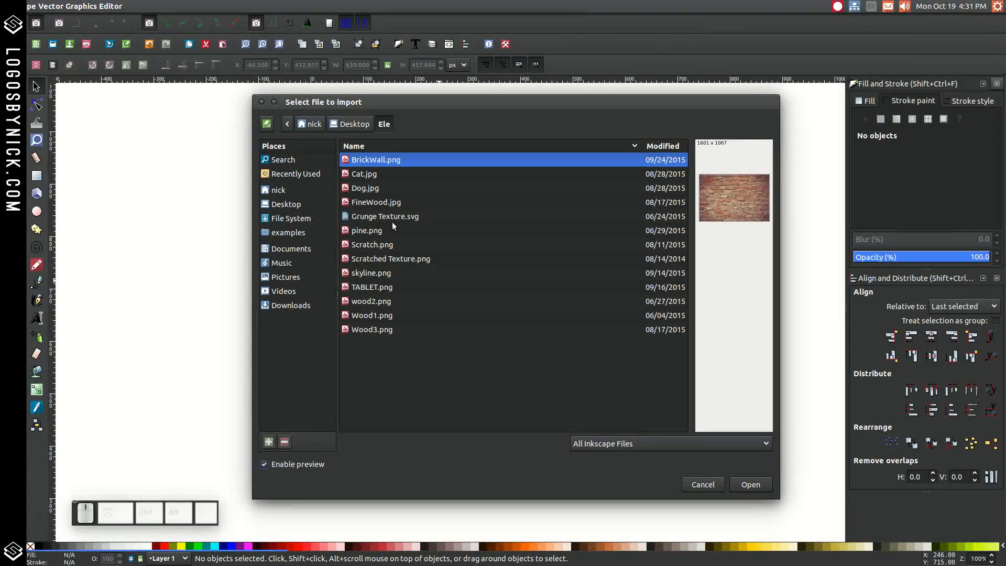
pyautogui.click(378, 247)
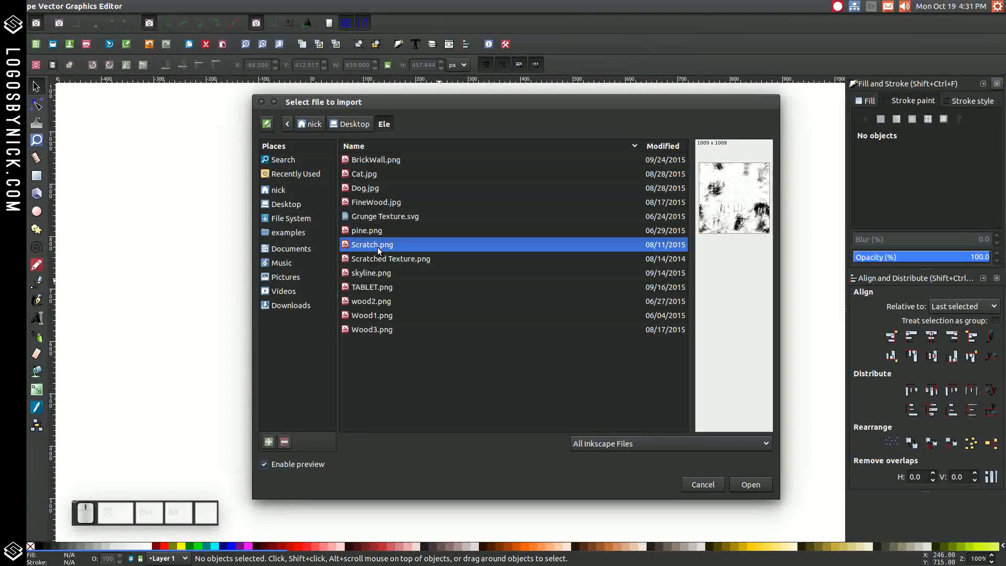
pyautogui.click(747, 486)
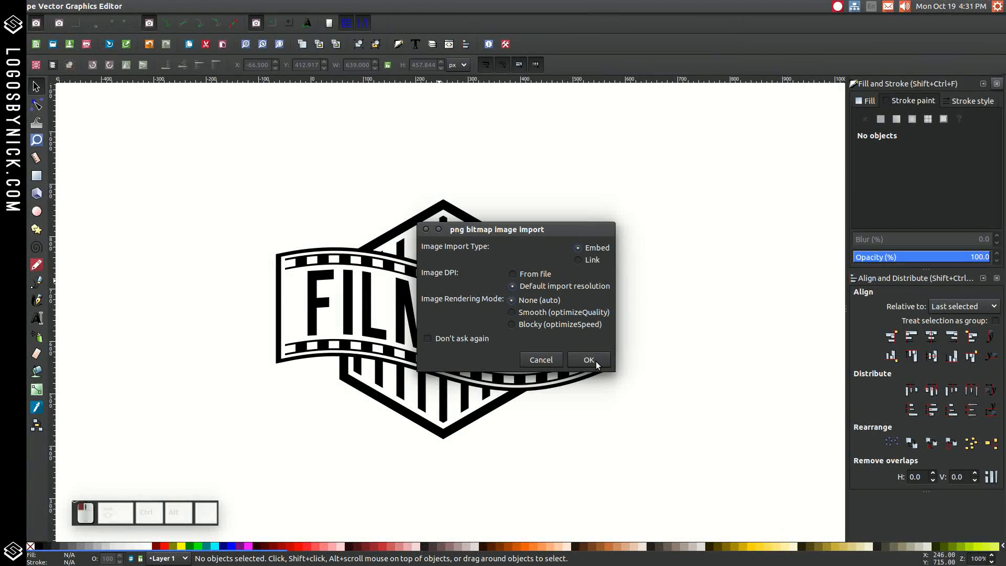
pyautogui.click(602, 364)
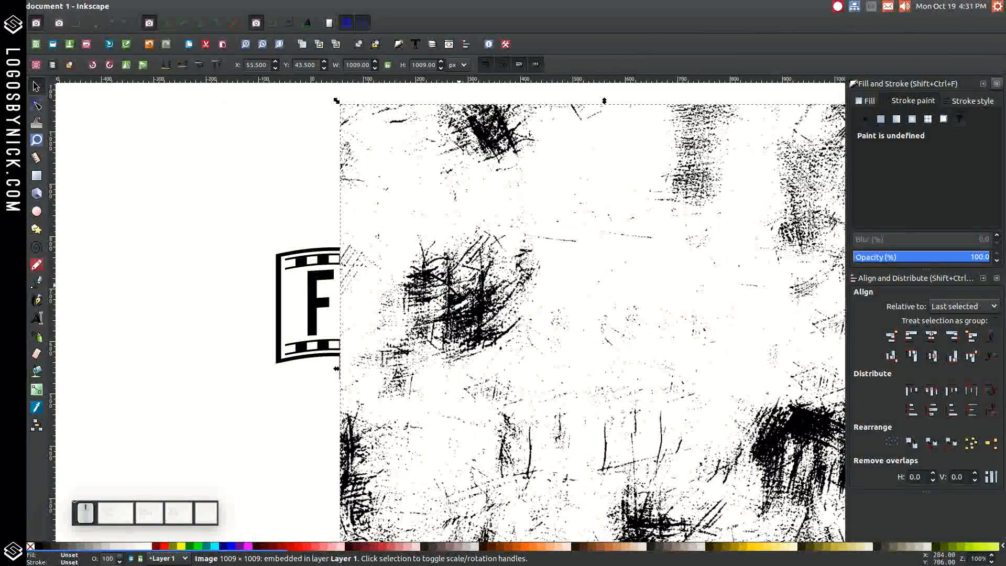
# Center the scratch texture image on the logo both horizontally and vertically.
pyautogui.press('-')
pyautogui.press('-')
pyautogui.press('-')
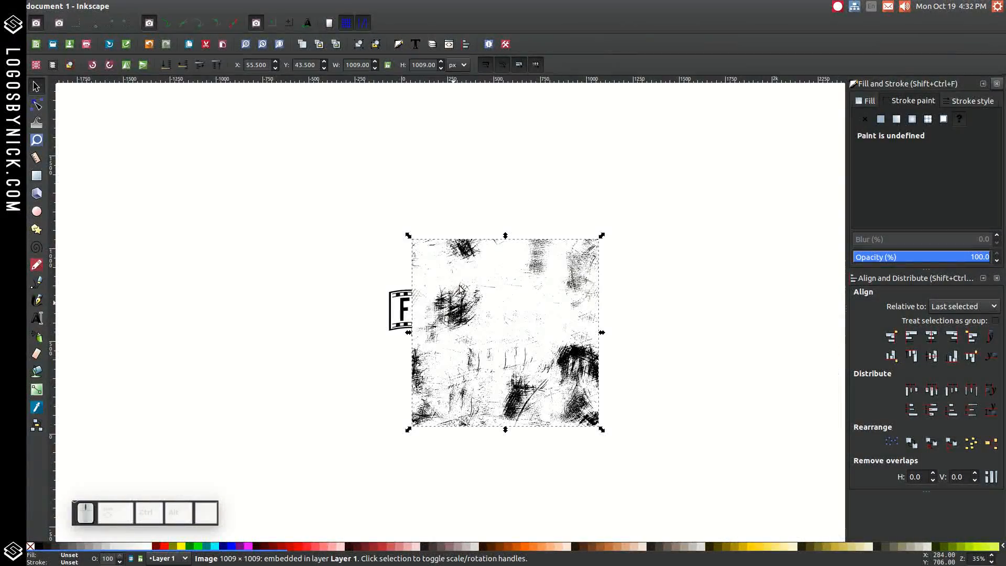
pyautogui.moveTo(468, 317); pyautogui.dragTo(535, 286)
pyautogui.keyDown('shift'); pyautogui.click(439, 299); pyautogui.keyUp('shift')
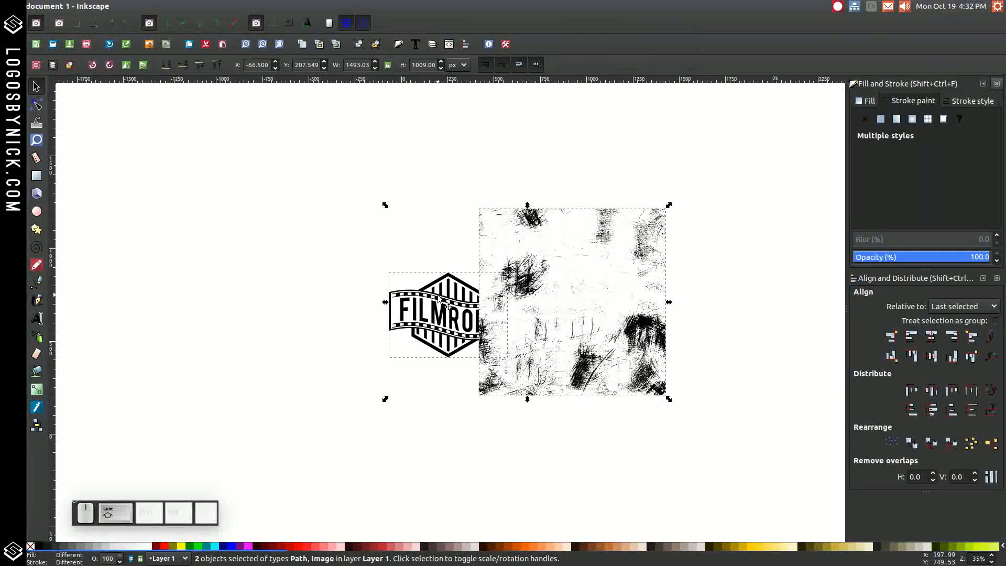
pyautogui.click(931, 337)
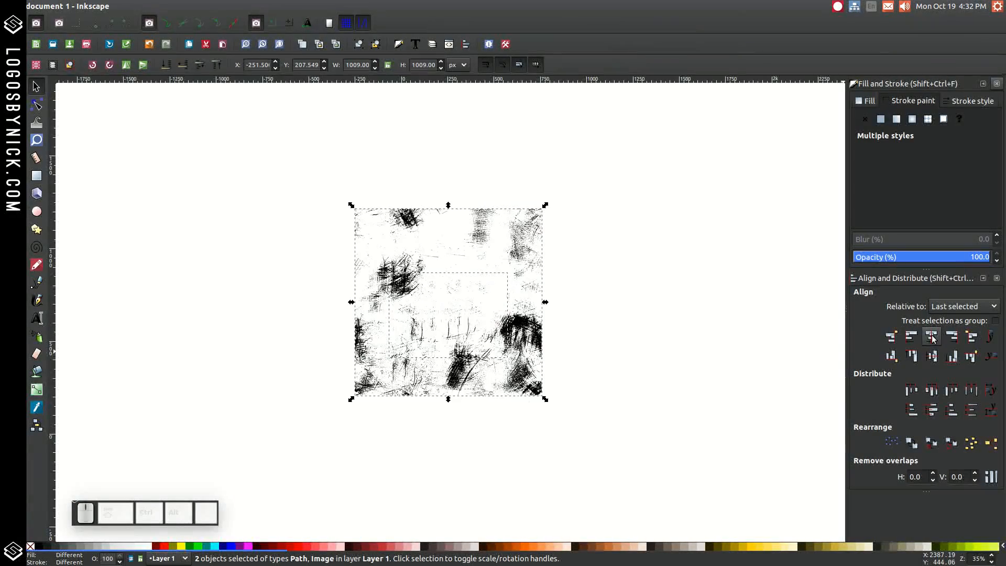
pyautogui.click(932, 356)
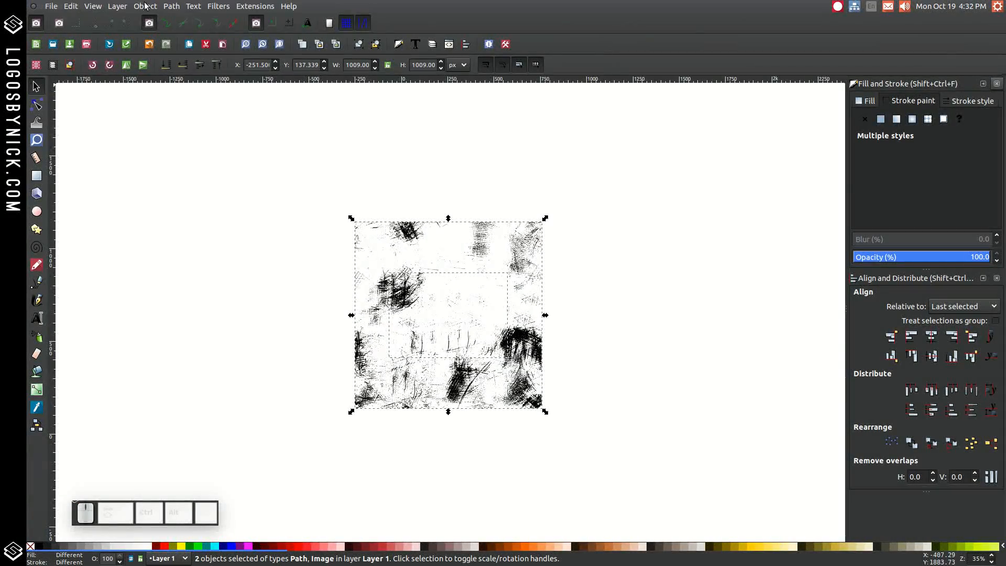
# Set the scratch texture image as a mask on the logo.
pyautogui.click(147, 7)
pyautogui.moveTo(183, 107)
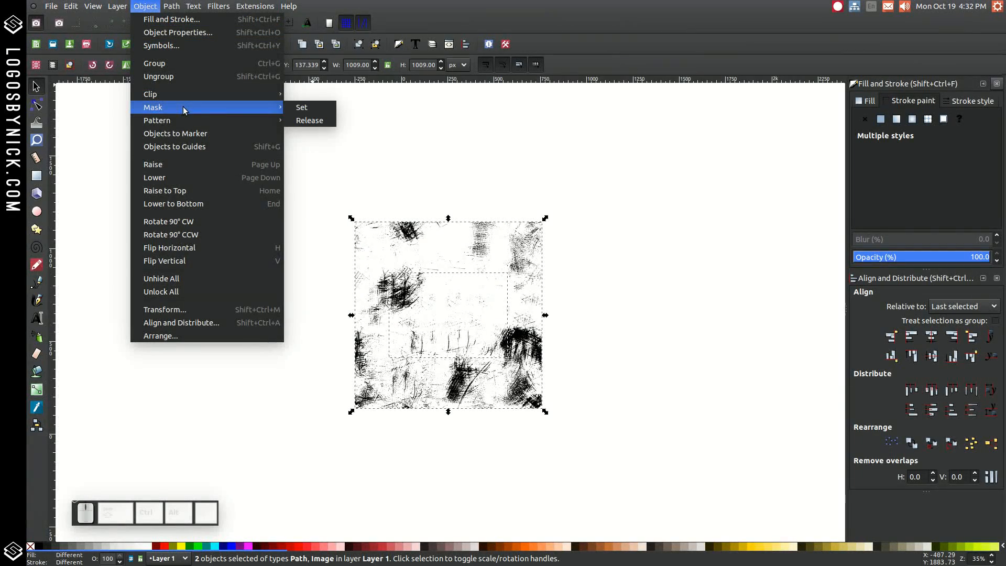
pyautogui.click(297, 108)
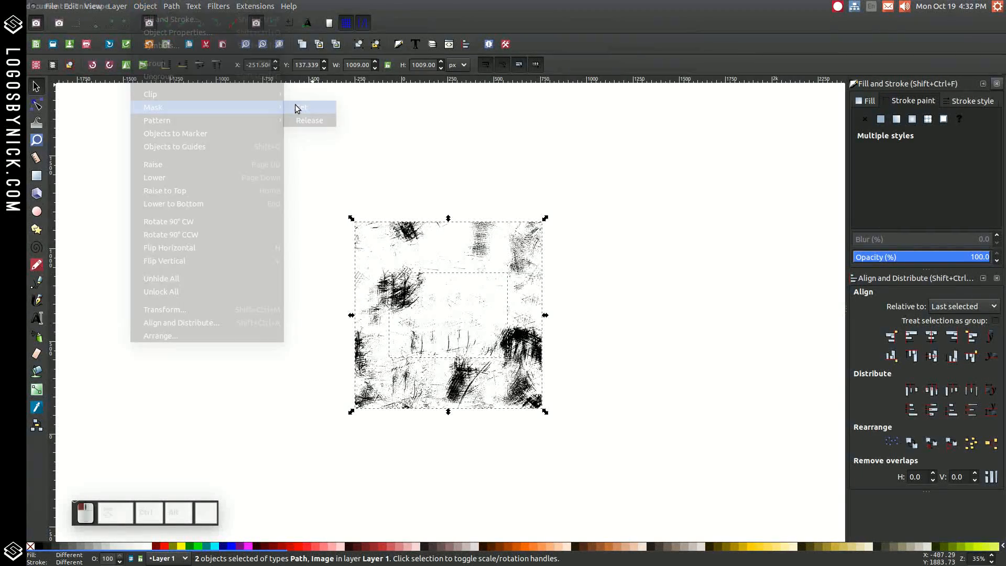
# Recolor the scratch-masked logo, trying dark gray and mauve fills before settling on a dark grayish brown, and deselect it.
pyautogui.click(579, 359)
pyautogui.scroll(3, 488, 334)
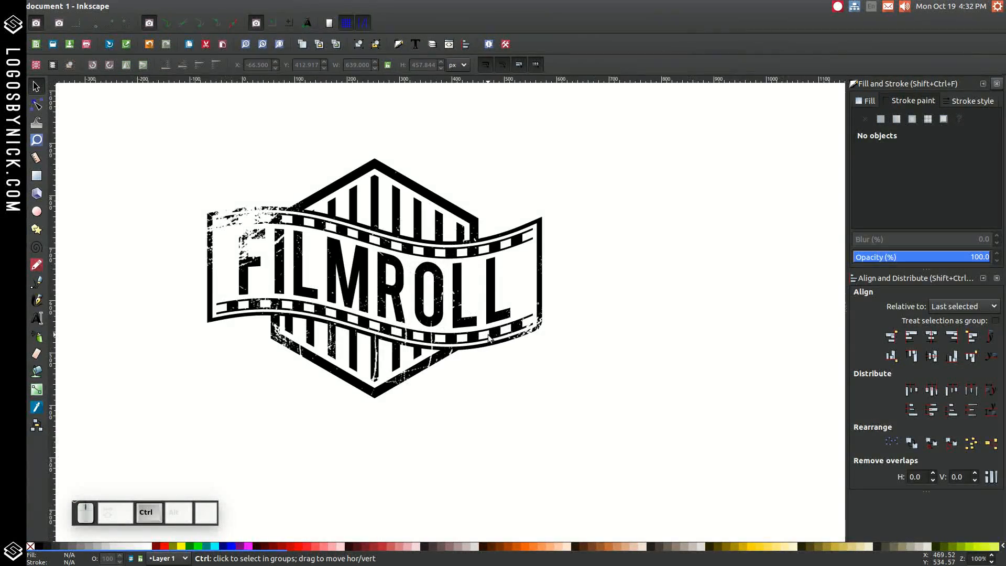
pyautogui.click(392, 277)
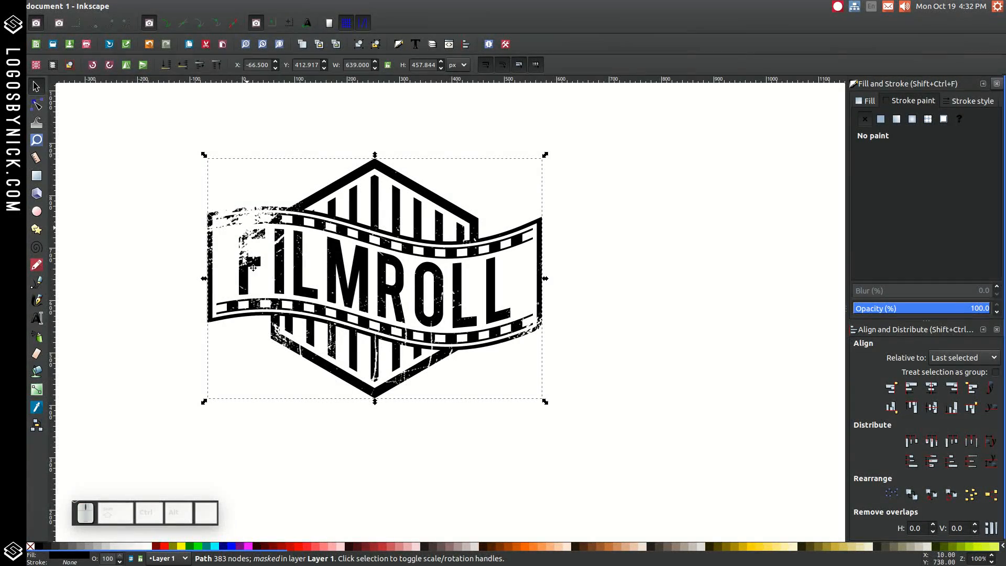
pyautogui.click(47, 547)
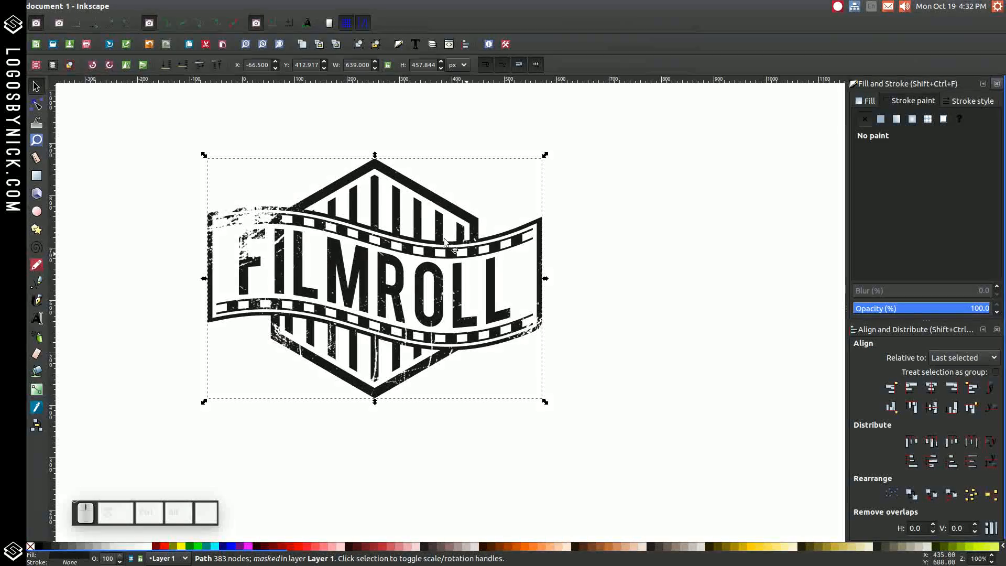
pyautogui.click(436, 548)
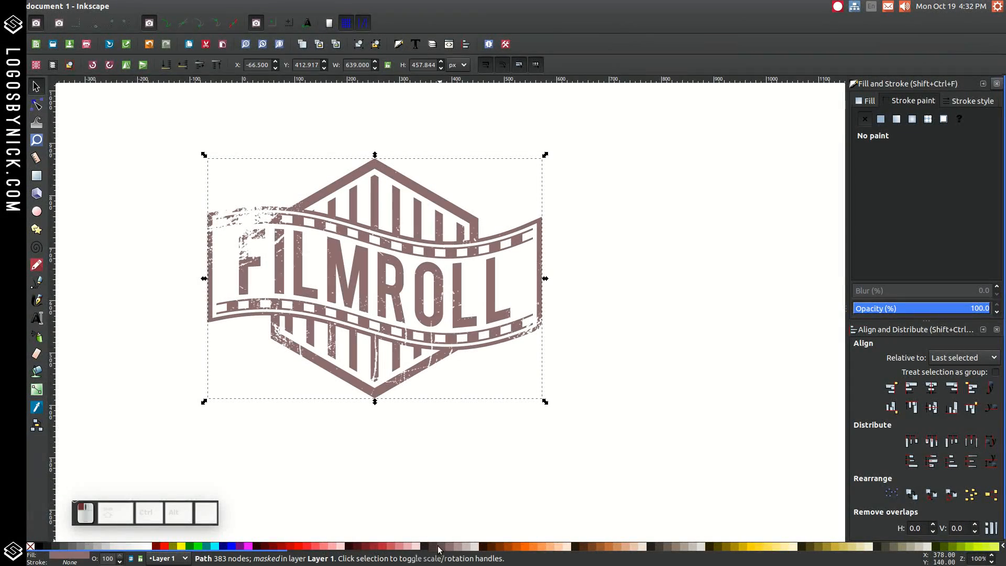
pyautogui.click(422, 548)
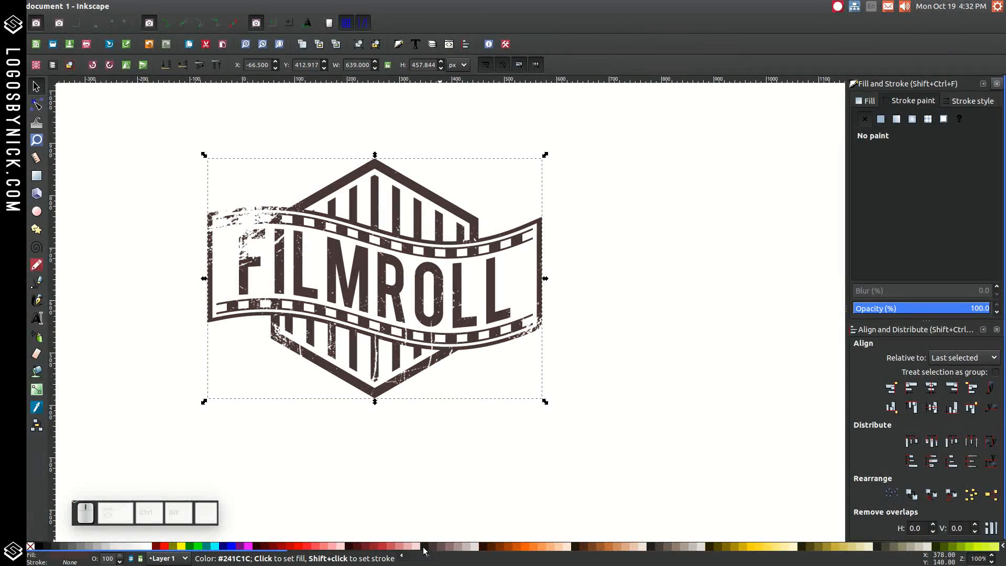
pyautogui.click(424, 548)
pyautogui.click(433, 548)
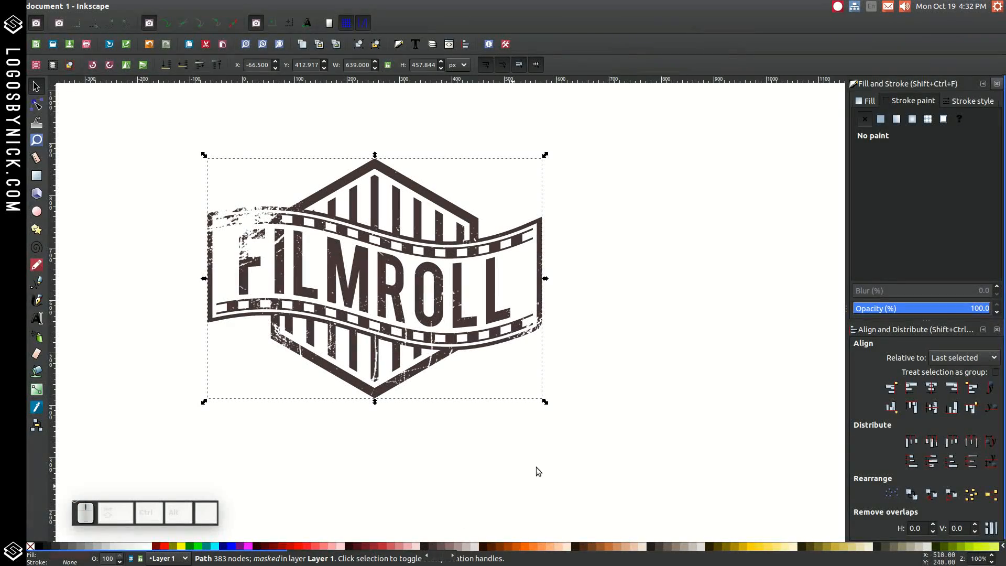
pyautogui.click(636, 385)
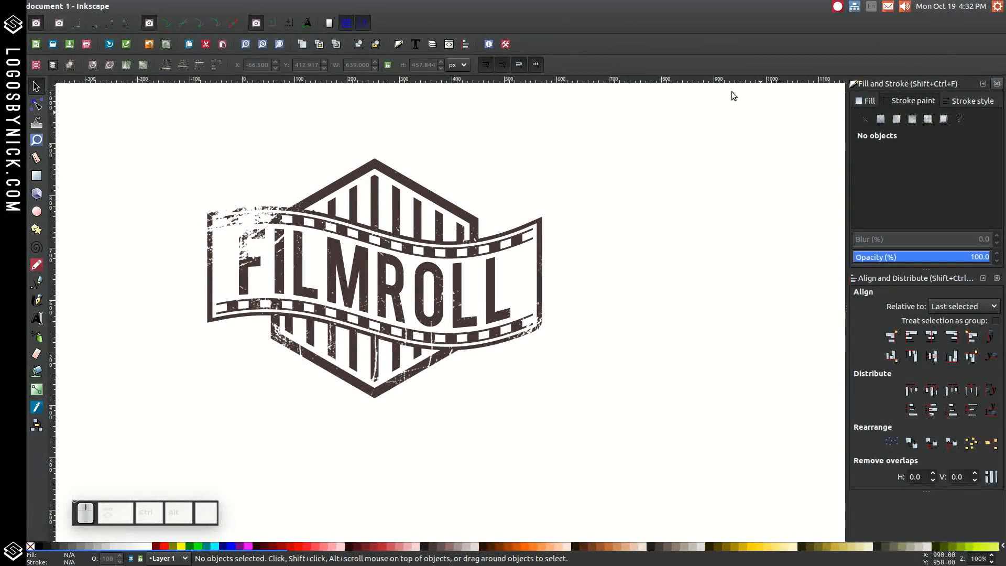
pyautogui.click(839, 6)
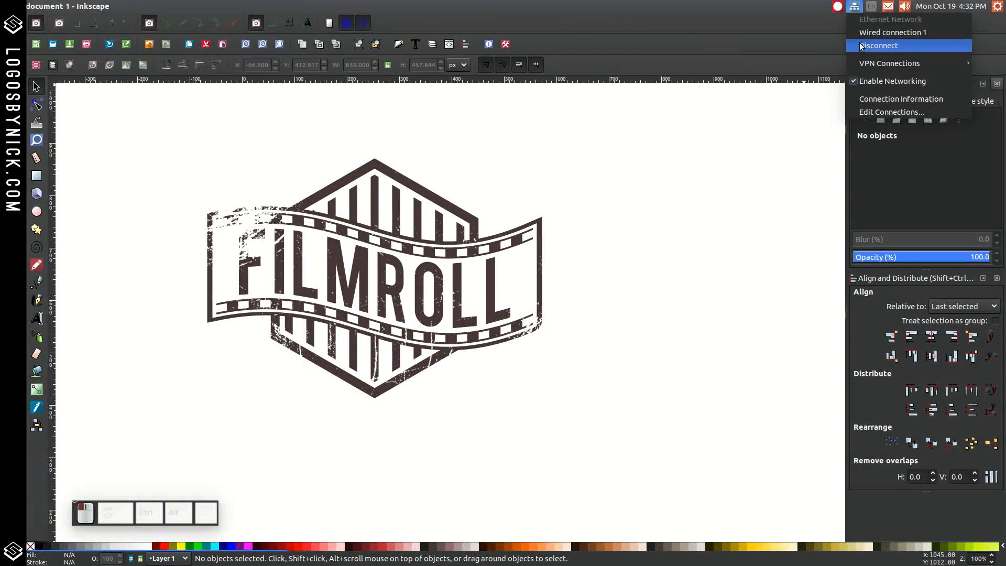